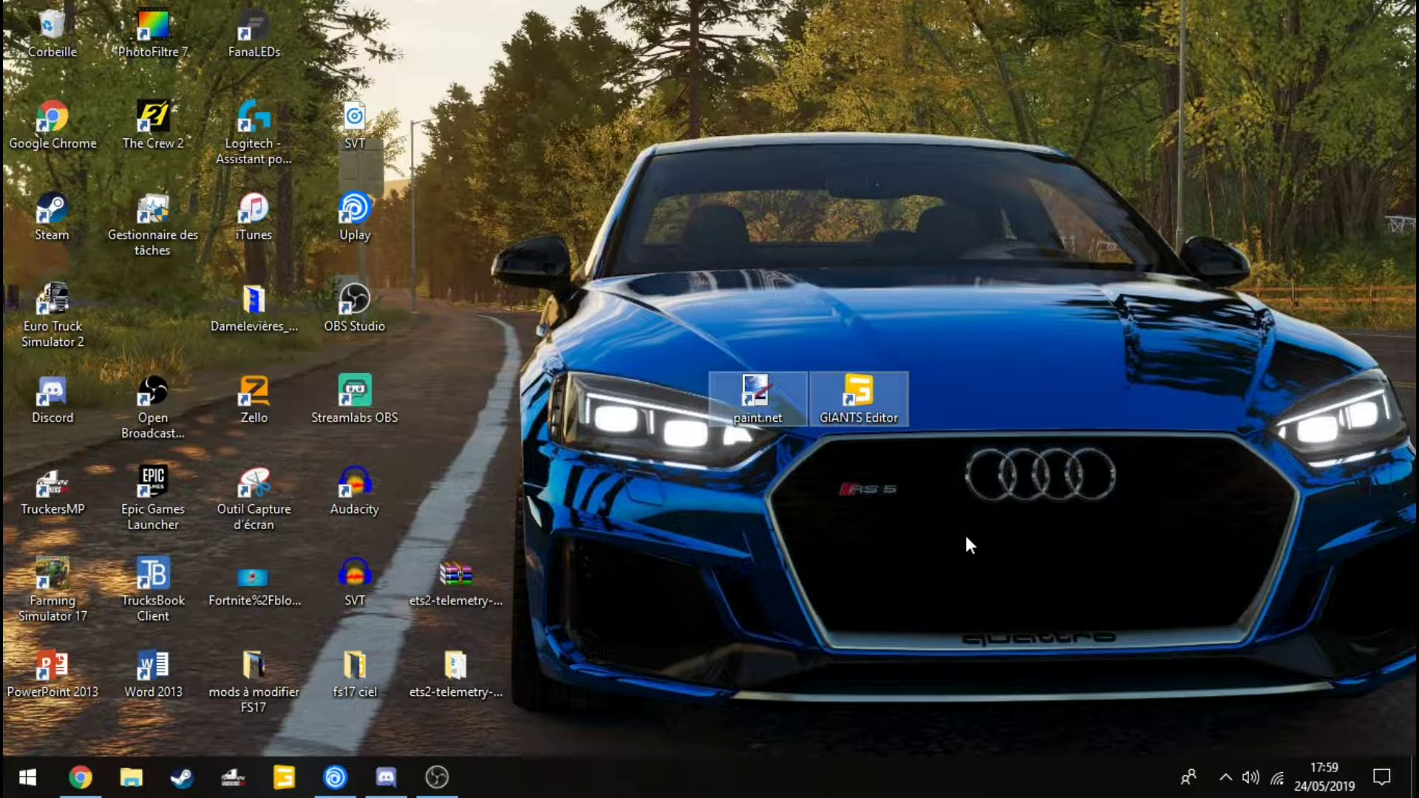
pyautogui.moveTo(611, 333)
pyautogui.mouseDown()
pyautogui.moveTo(745, 546)
pyautogui.moveTo(994, 627)
pyautogui.mouseUp()
pyautogui.click(1073, 584)
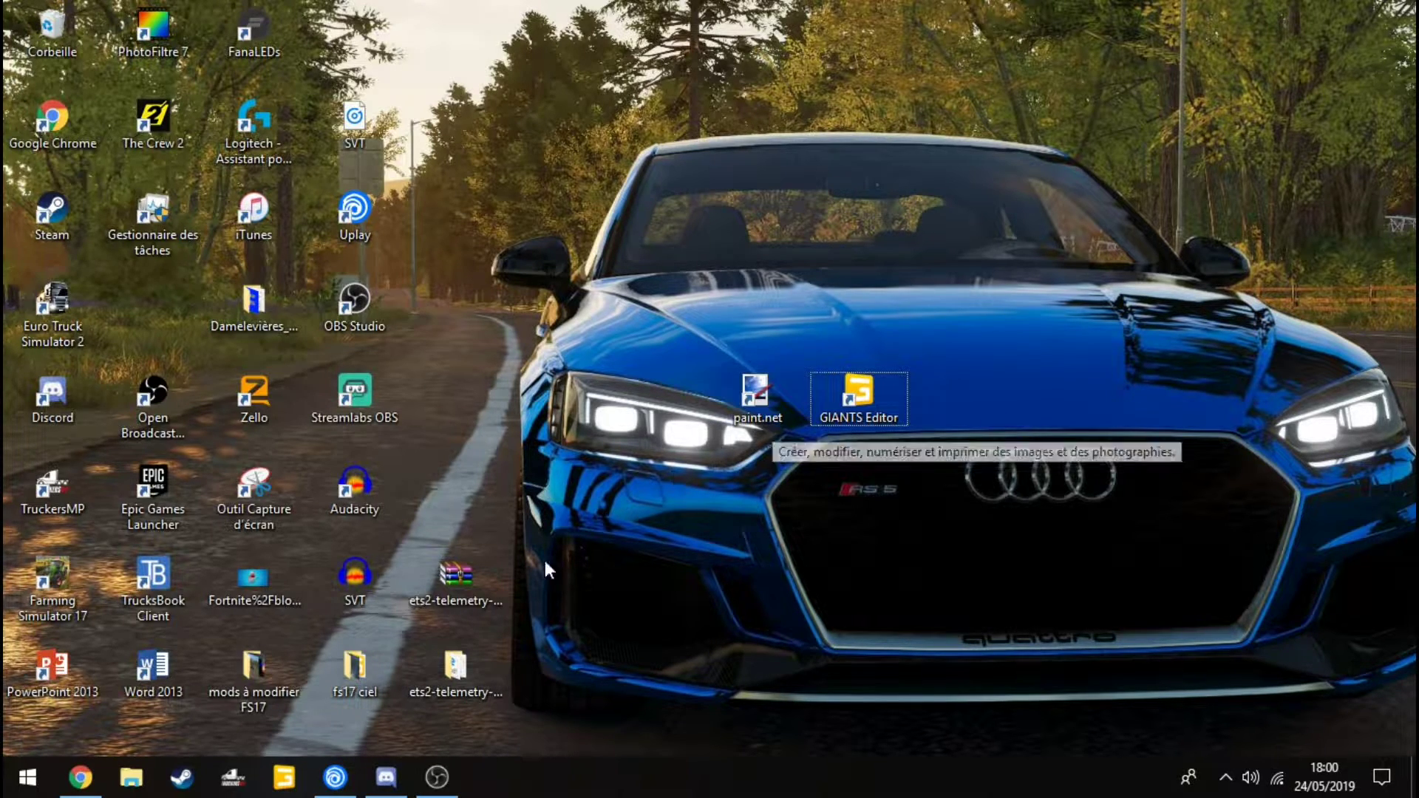
# - Switch to Chrome and look through the paint.net download page on paintnet.fr
pyautogui.click(80, 773)
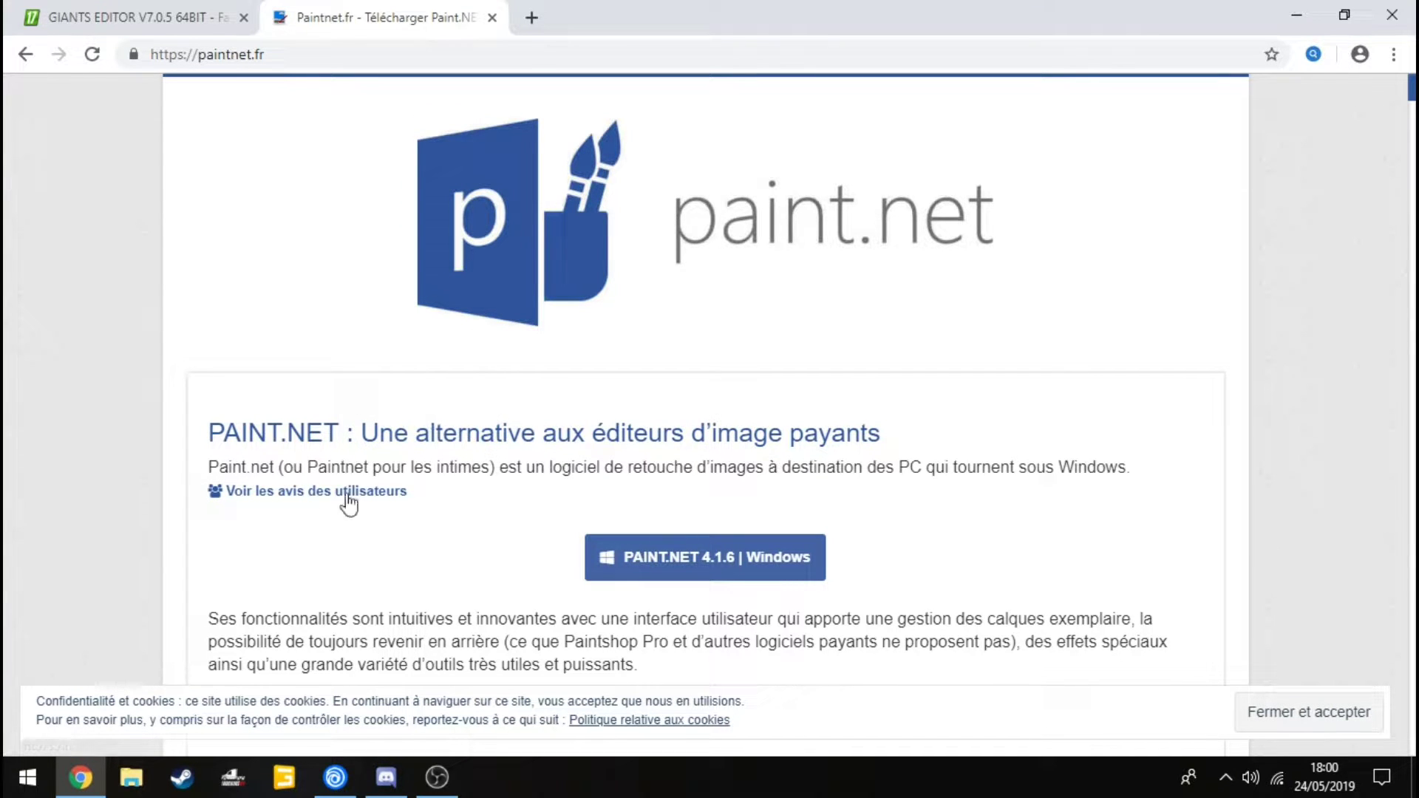
pyautogui.scroll(-4, 451, 507)
pyautogui.scroll(-10, 624, 579)
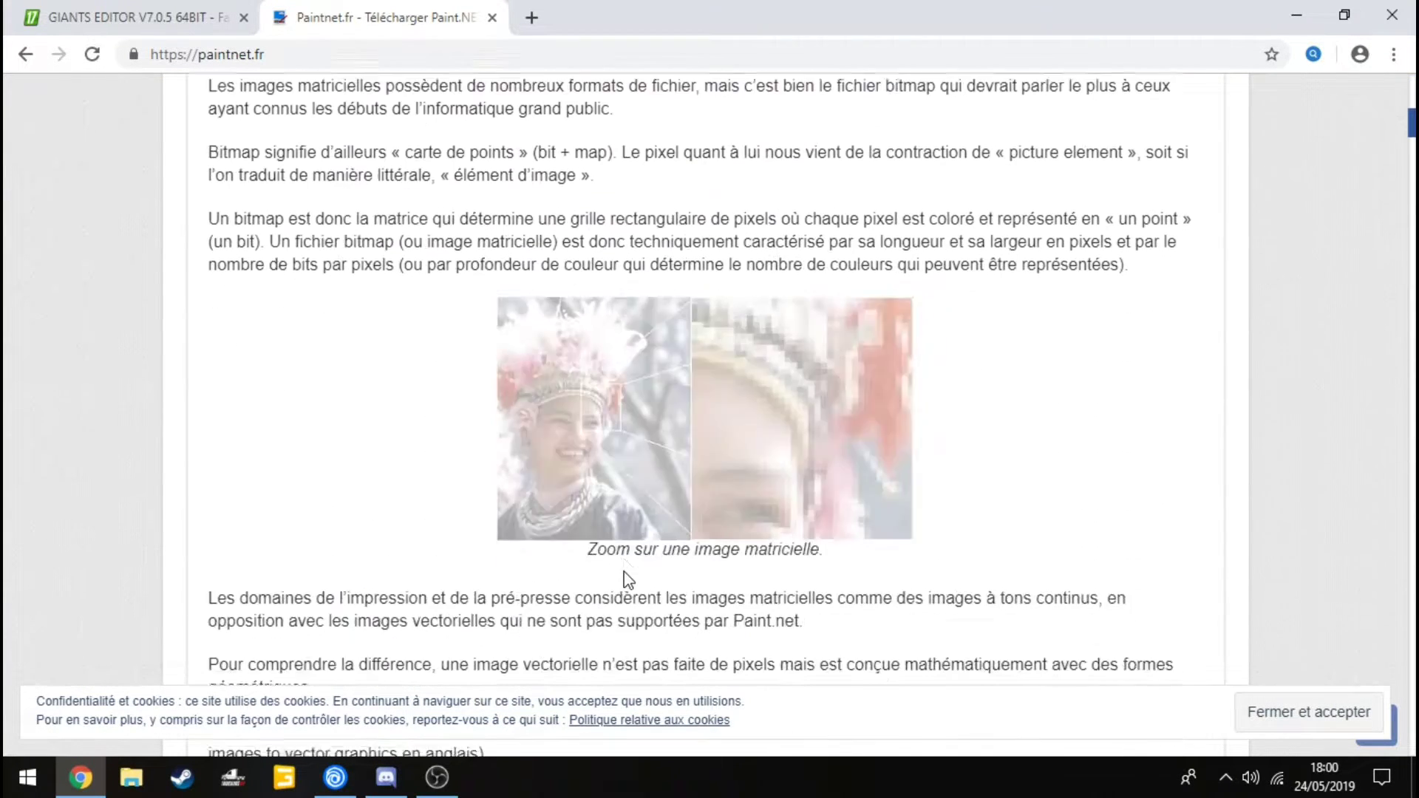
pyautogui.scroll(13, 644, 578)
pyautogui.scroll(2, 650, 576)
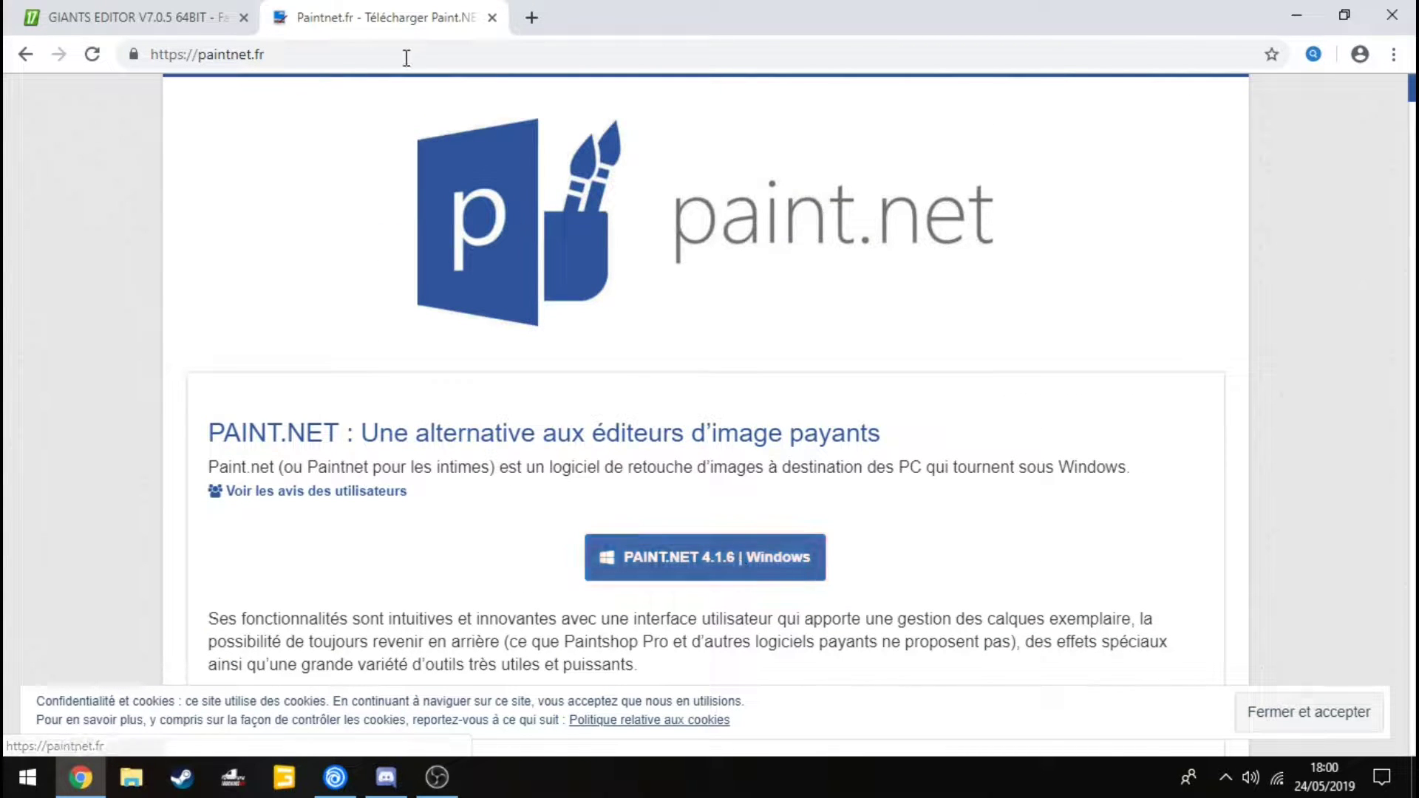
# - Review the GIANTS EDITOR V7.0.5 64BIT page on farming2015mods.com, including its changelog and download section
pyautogui.click(133, 17)
pyautogui.scroll(-4, 839, 510)
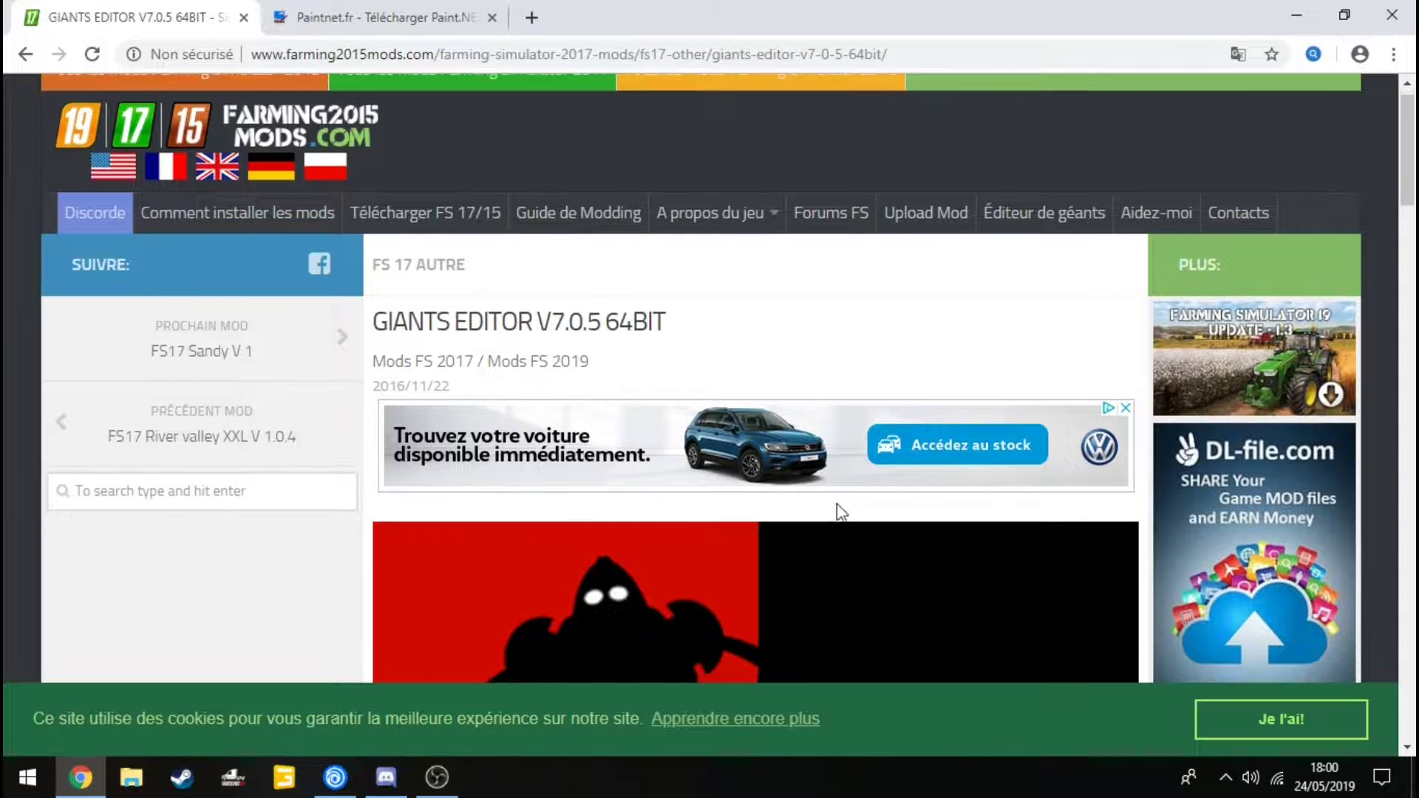
pyautogui.scroll(3, 725, 414)
pyautogui.moveTo(677, 250); pyautogui.dragTo(484, 248)
pyautogui.click(760, 255)
pyautogui.scroll(-10, 615, 632)
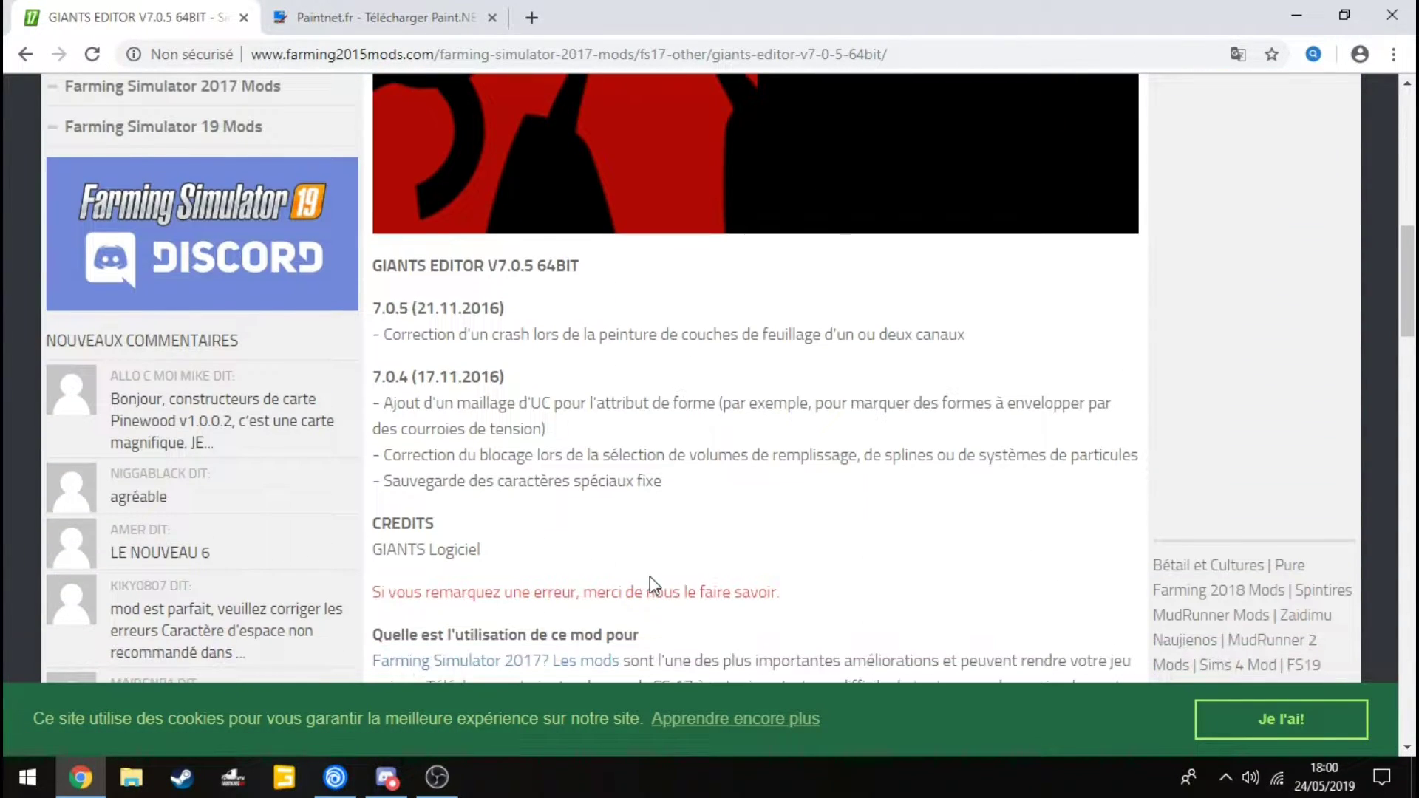
pyautogui.scroll(-1, 576, 465)
pyautogui.scroll(-4, 591, 466)
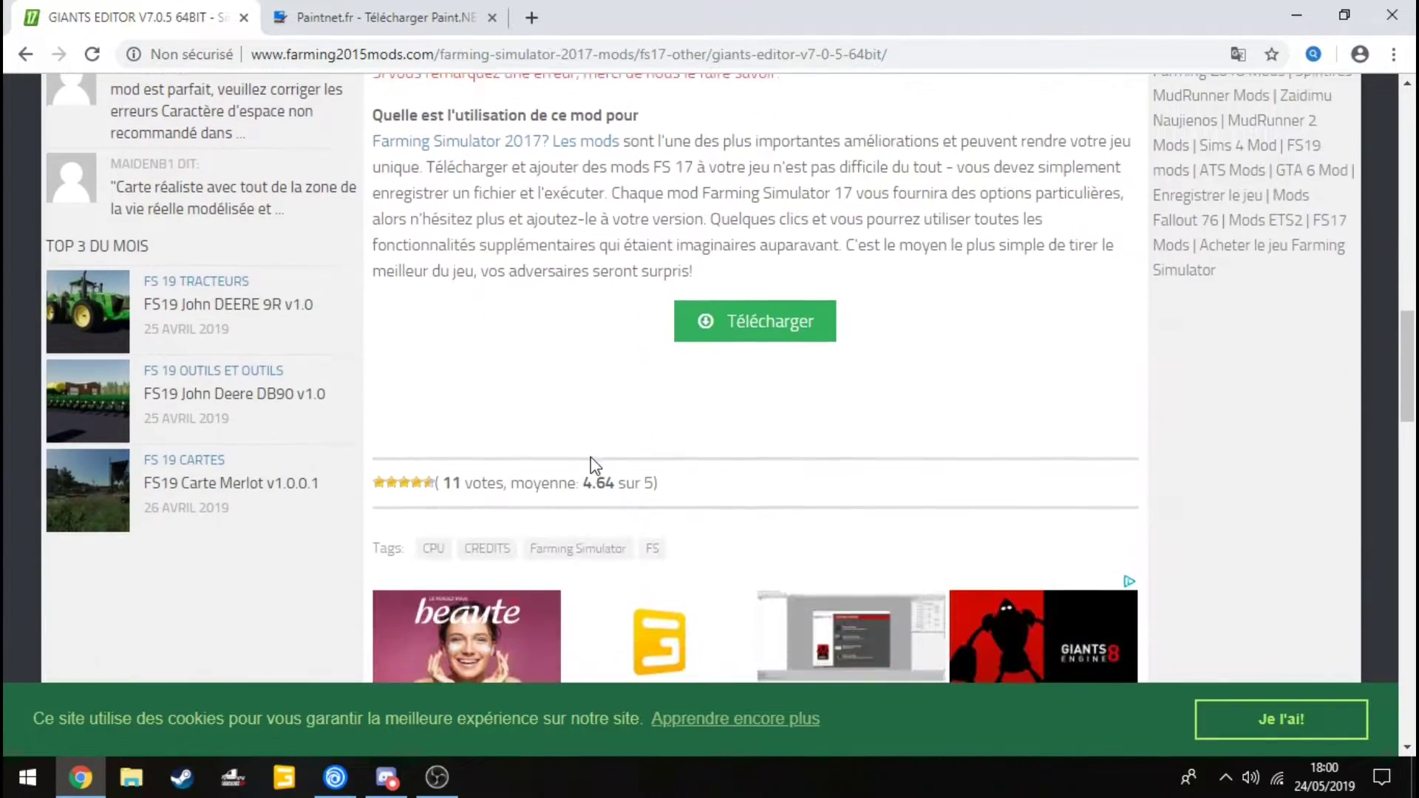
pyautogui.scroll(10, 592, 466)
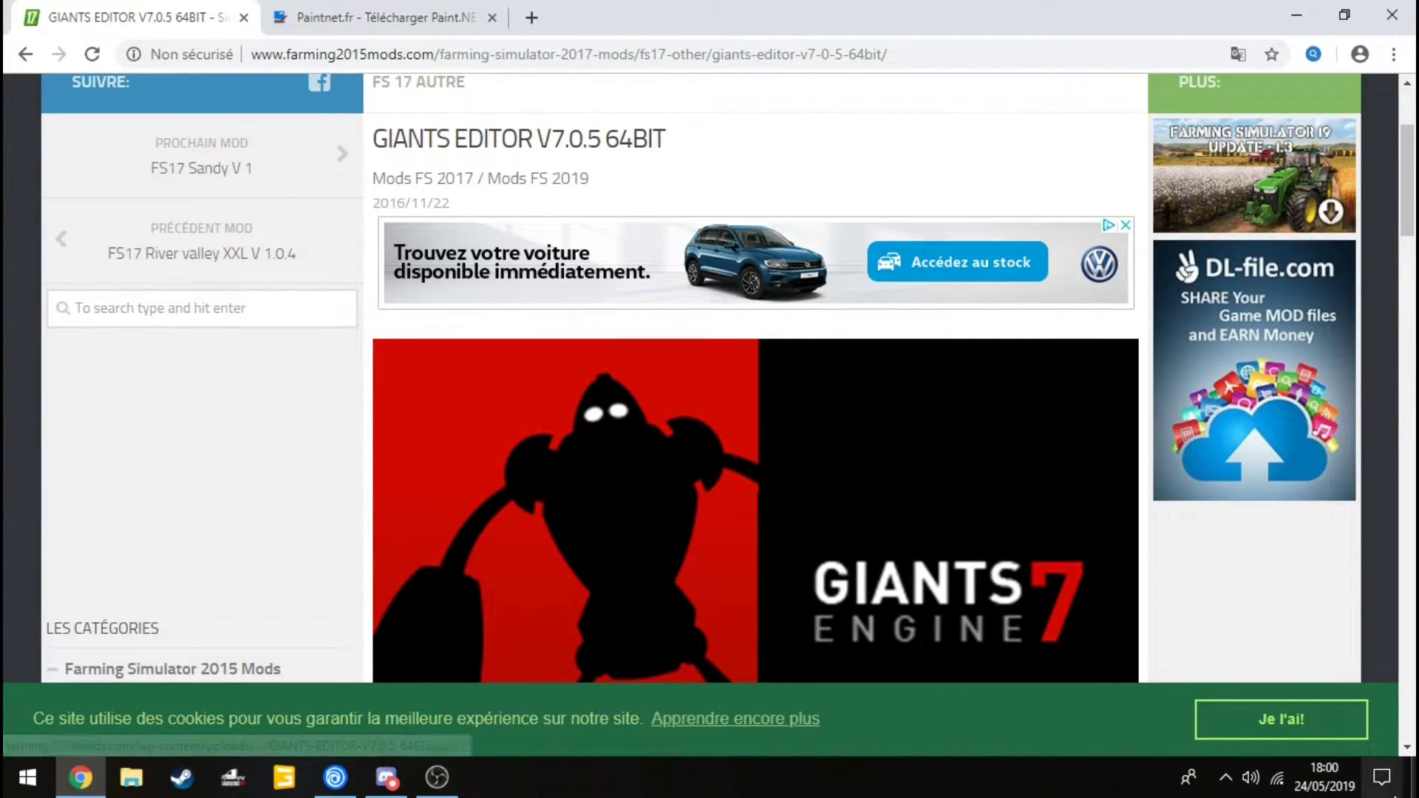
# - Return to the desktop and browse the mods in the "mods à modifier FS17" folder
pyautogui.press('super+d')
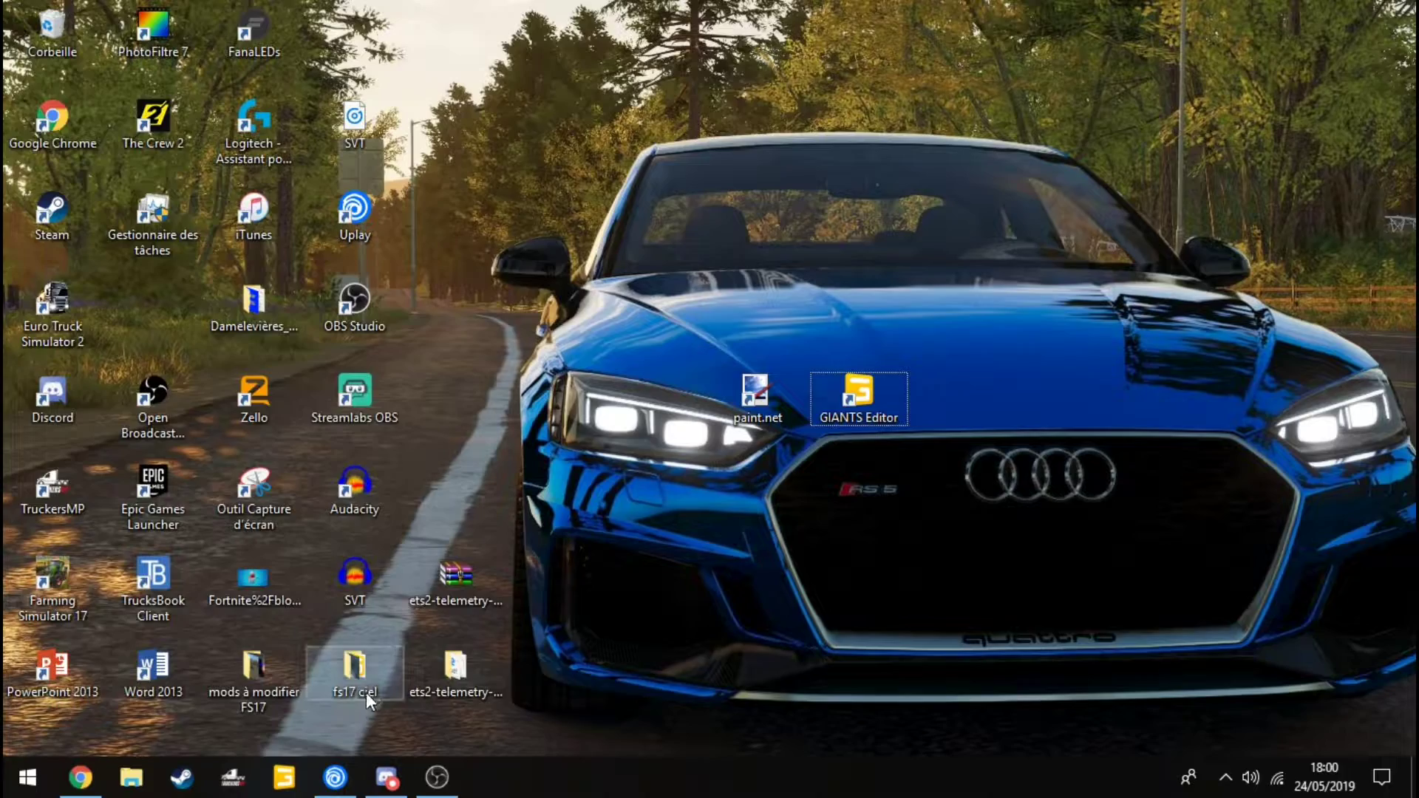
pyautogui.doubleClick(260, 686)
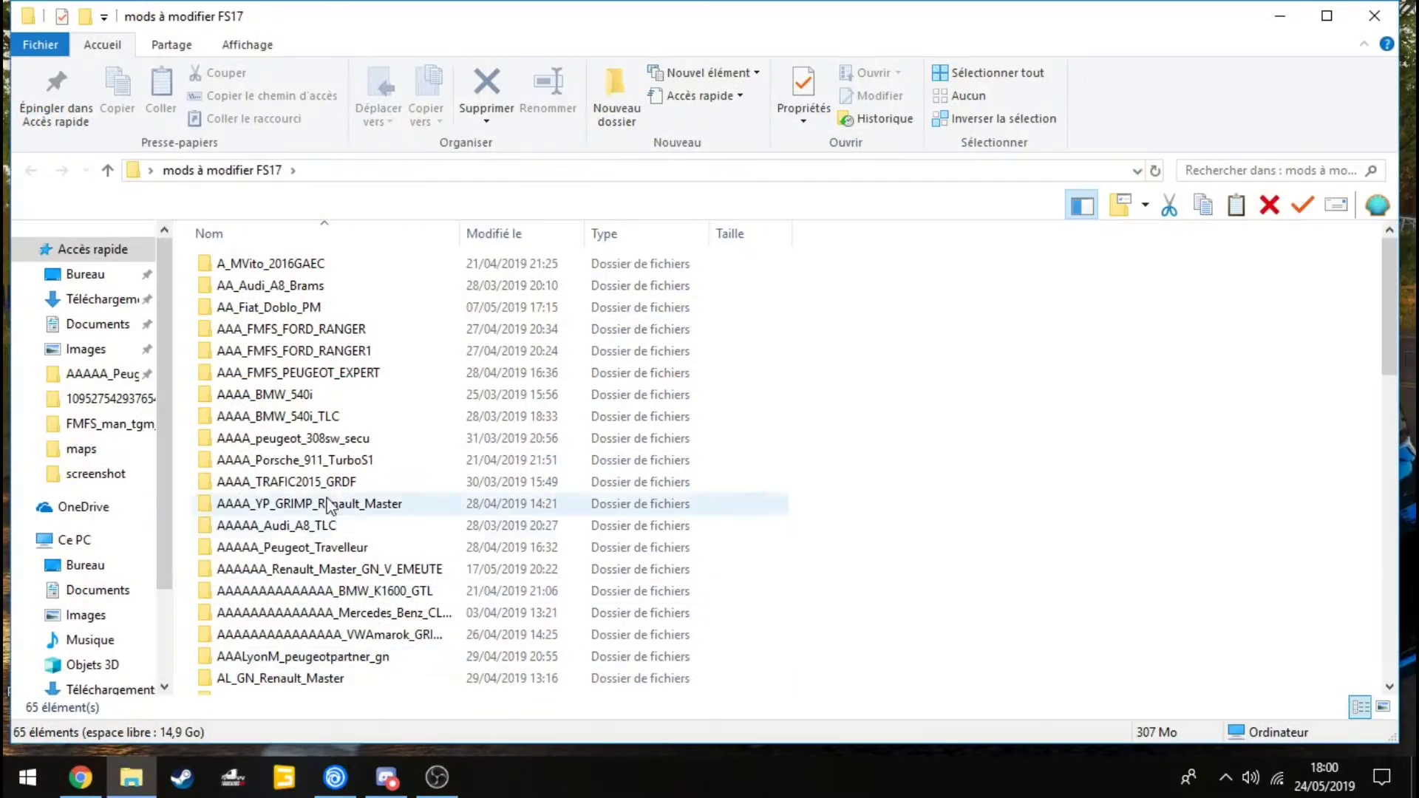
pyautogui.scroll(-14, 326, 502)
pyautogui.click(72, 332)
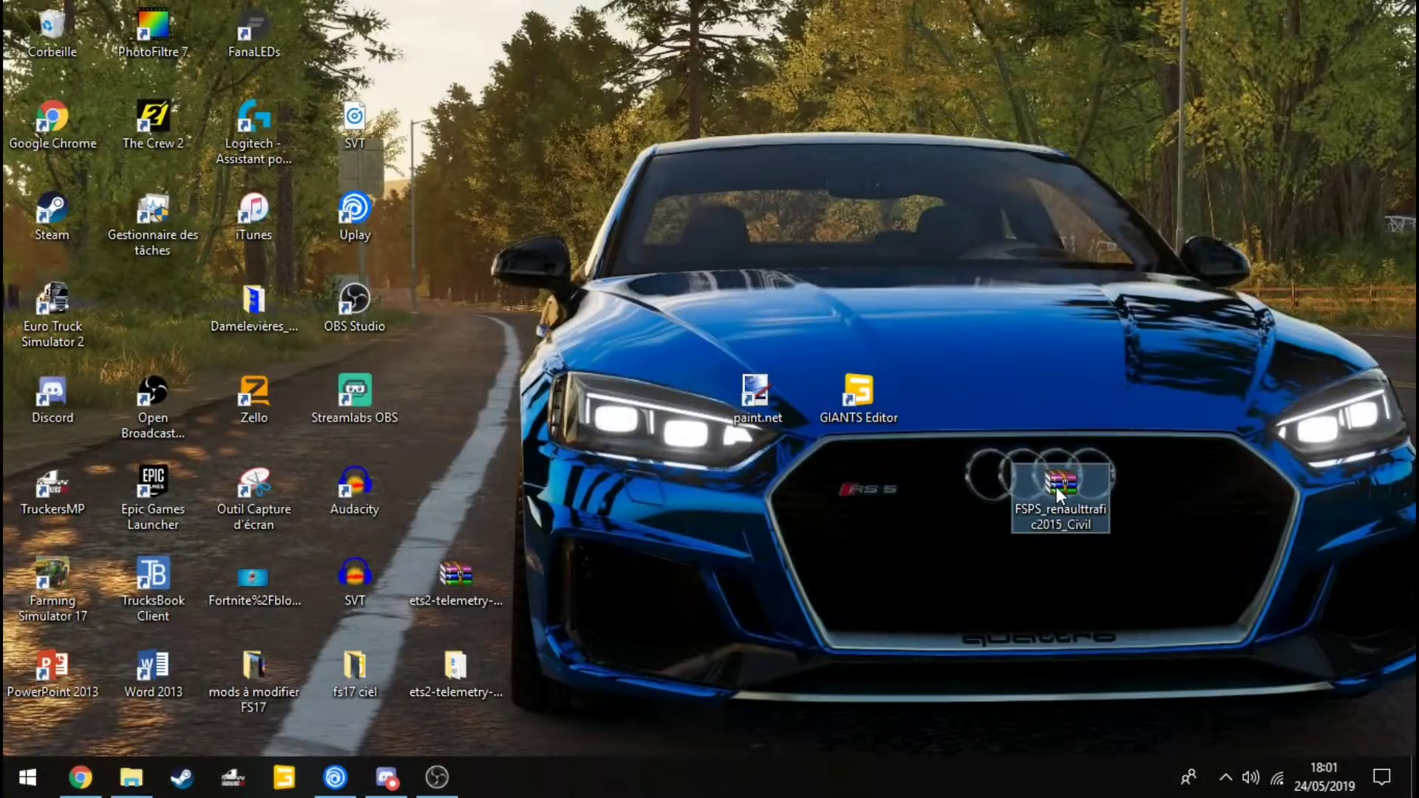
# - Extract the FSPS_renaulttrafic2015_Civil archive into its own folder and move that folder to a free spot on the desktop
pyautogui.rightClick(1057, 486)
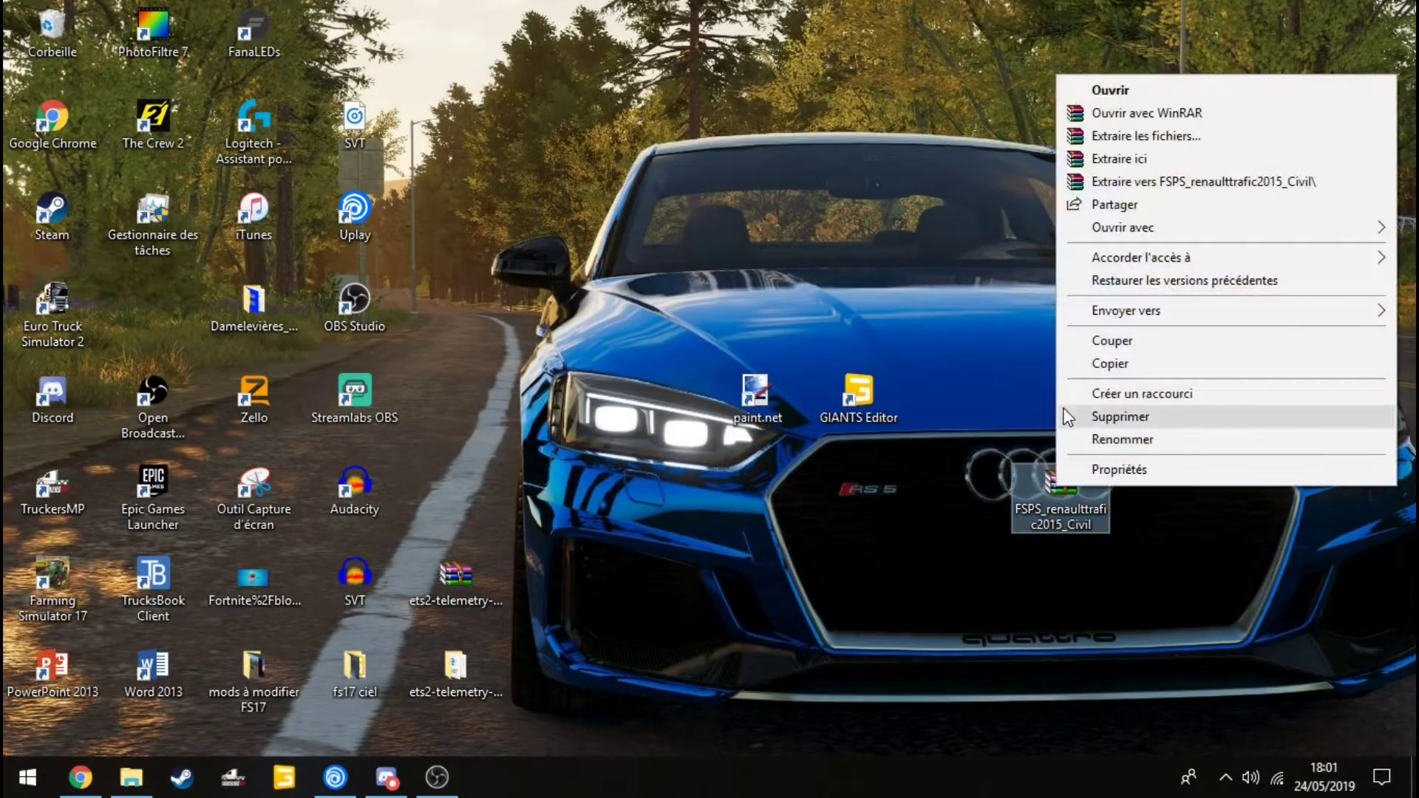
pyautogui.click(1136, 184)
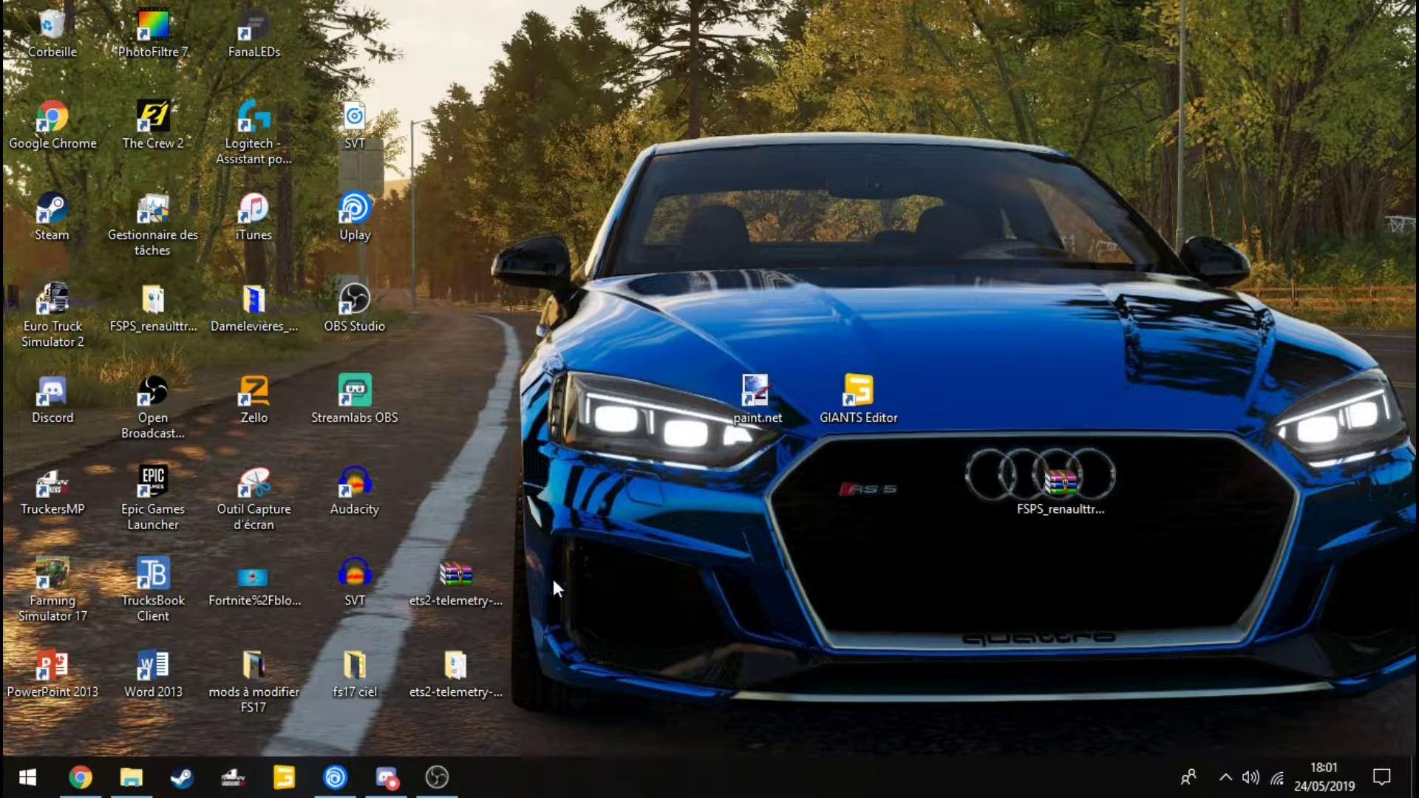
pyautogui.moveTo(148, 330); pyautogui.dragTo(579, 281)
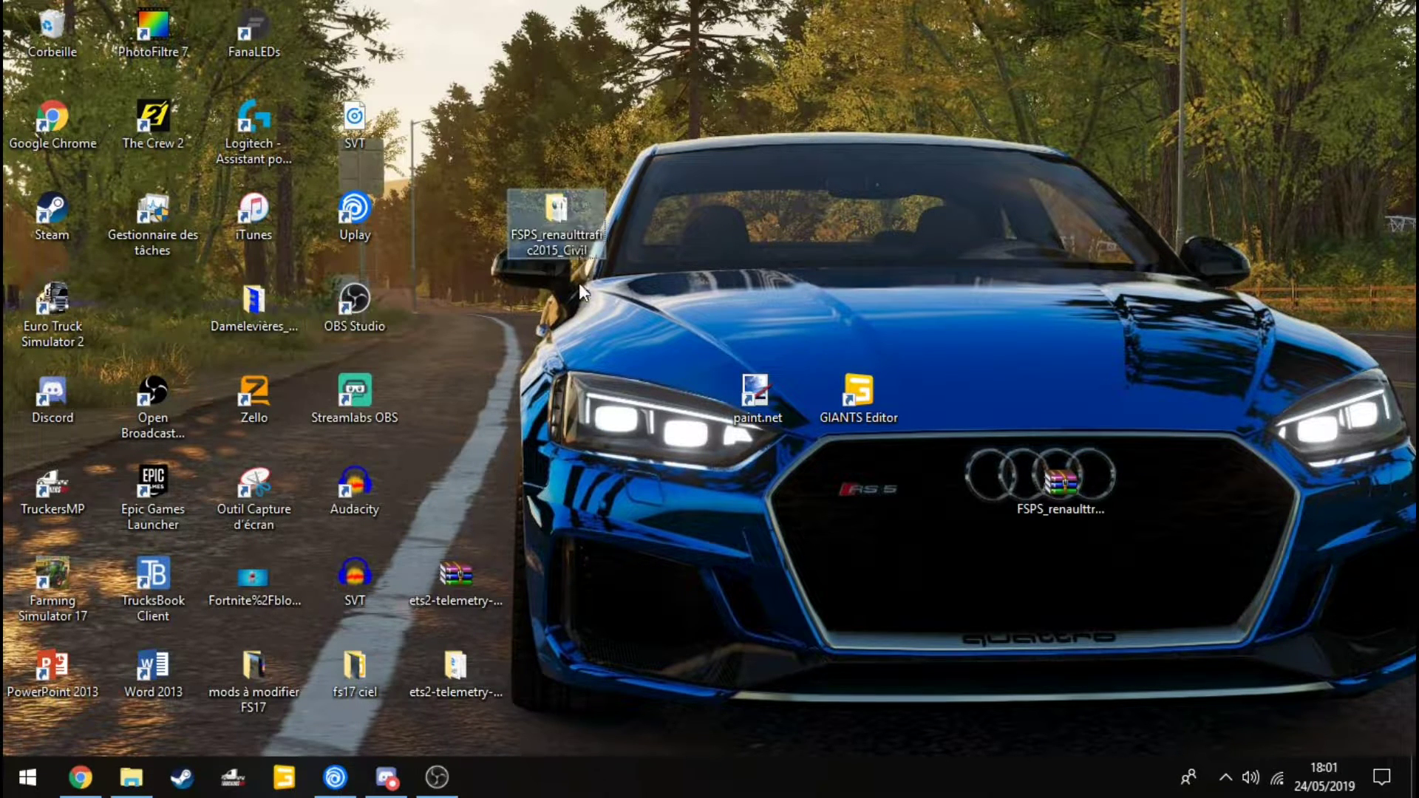
# - Open the tex1 image from the Textures folder of FSPS_renaulttrafic2015_Civil in paint.net
pyautogui.doubleClick(550, 223)
pyautogui.doubleClick(346, 303)
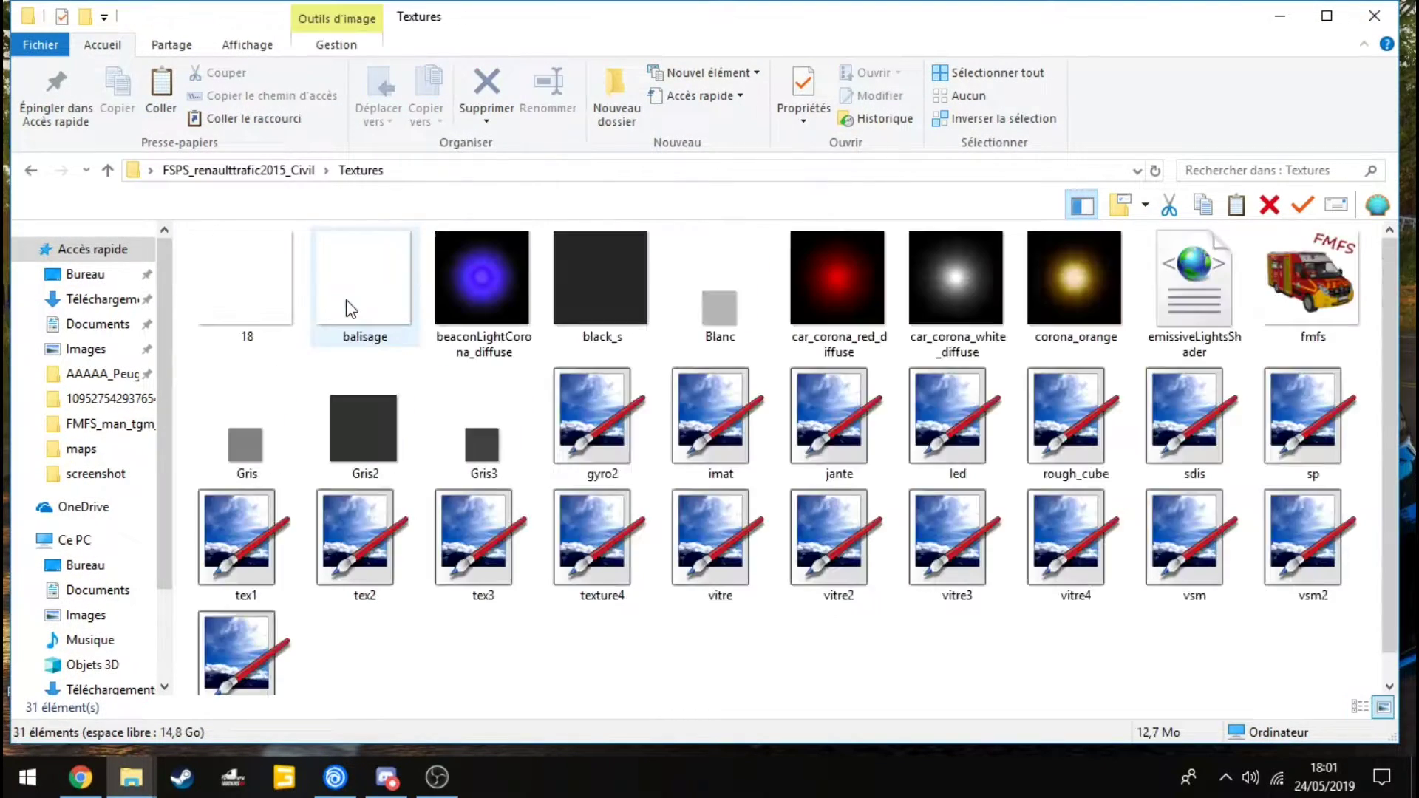
pyautogui.scroll(-1, 779, 632)
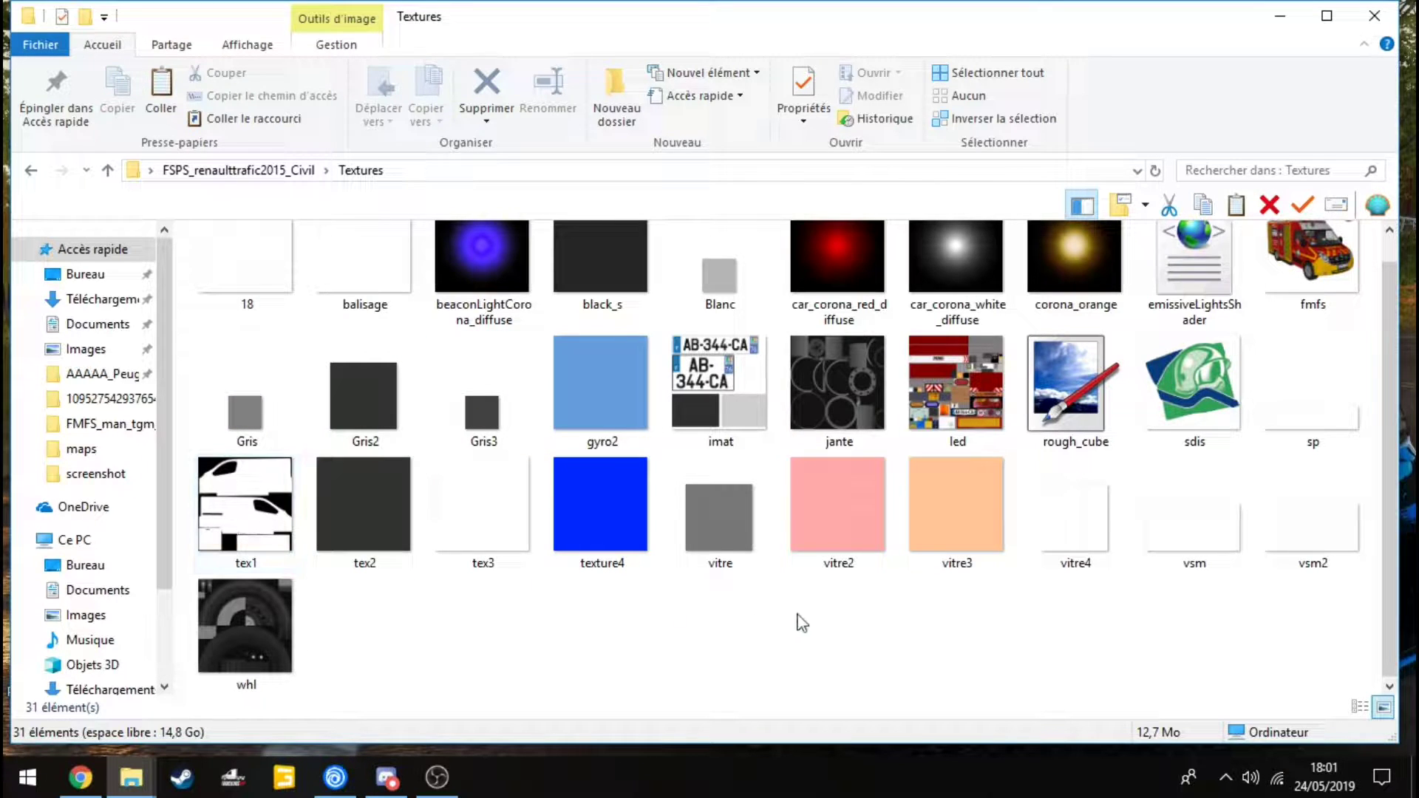
pyautogui.scroll(1, 817, 610)
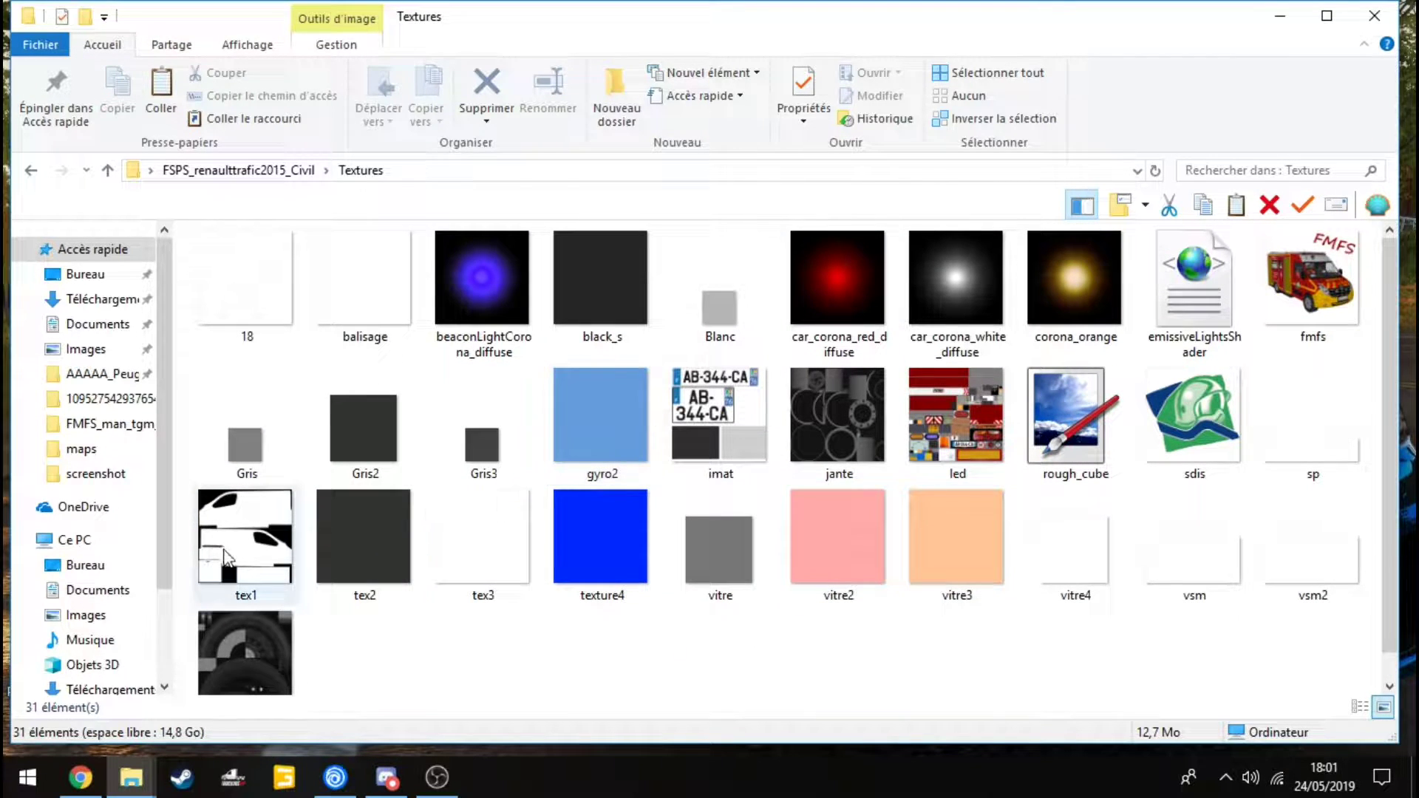
pyautogui.moveTo(229, 560)
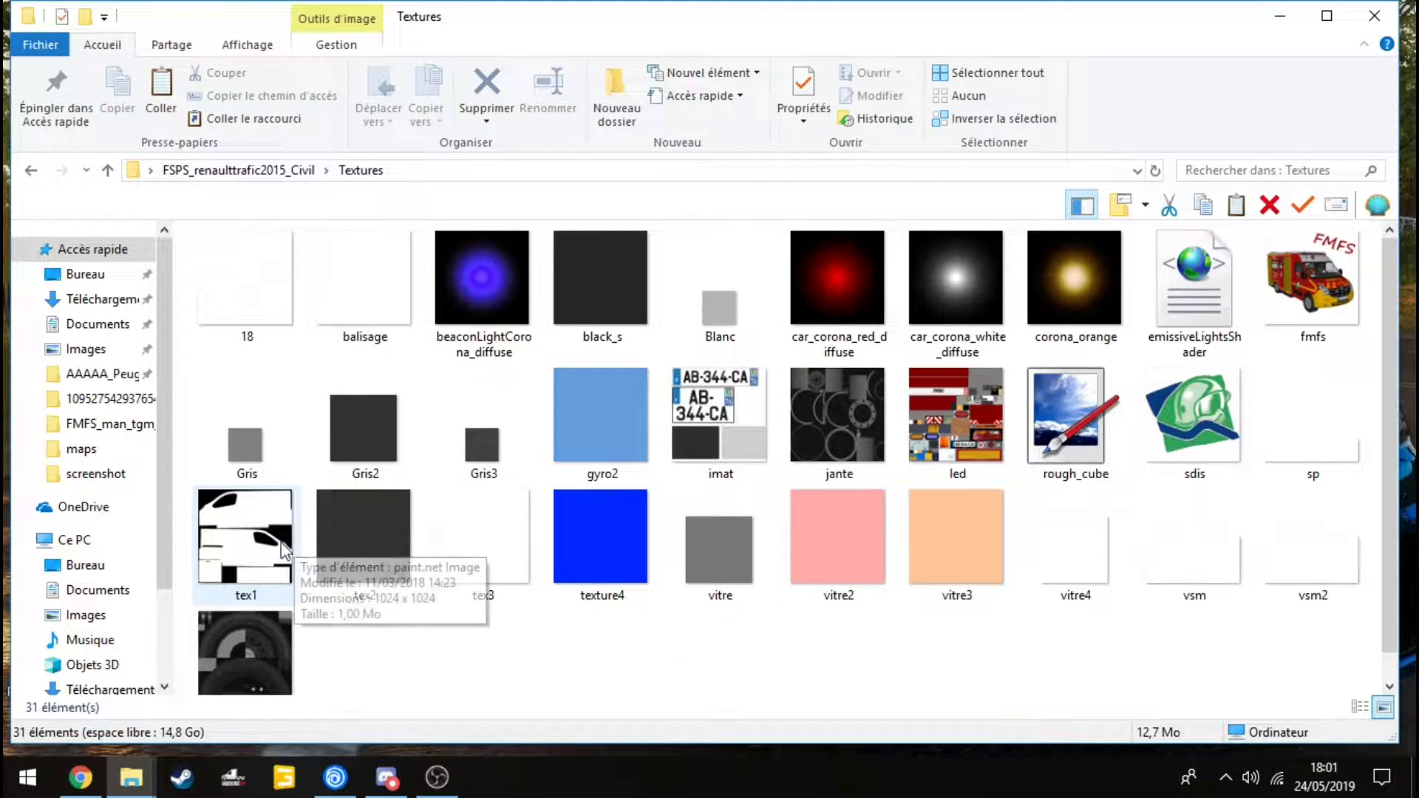
pyautogui.doubleClick(238, 528)
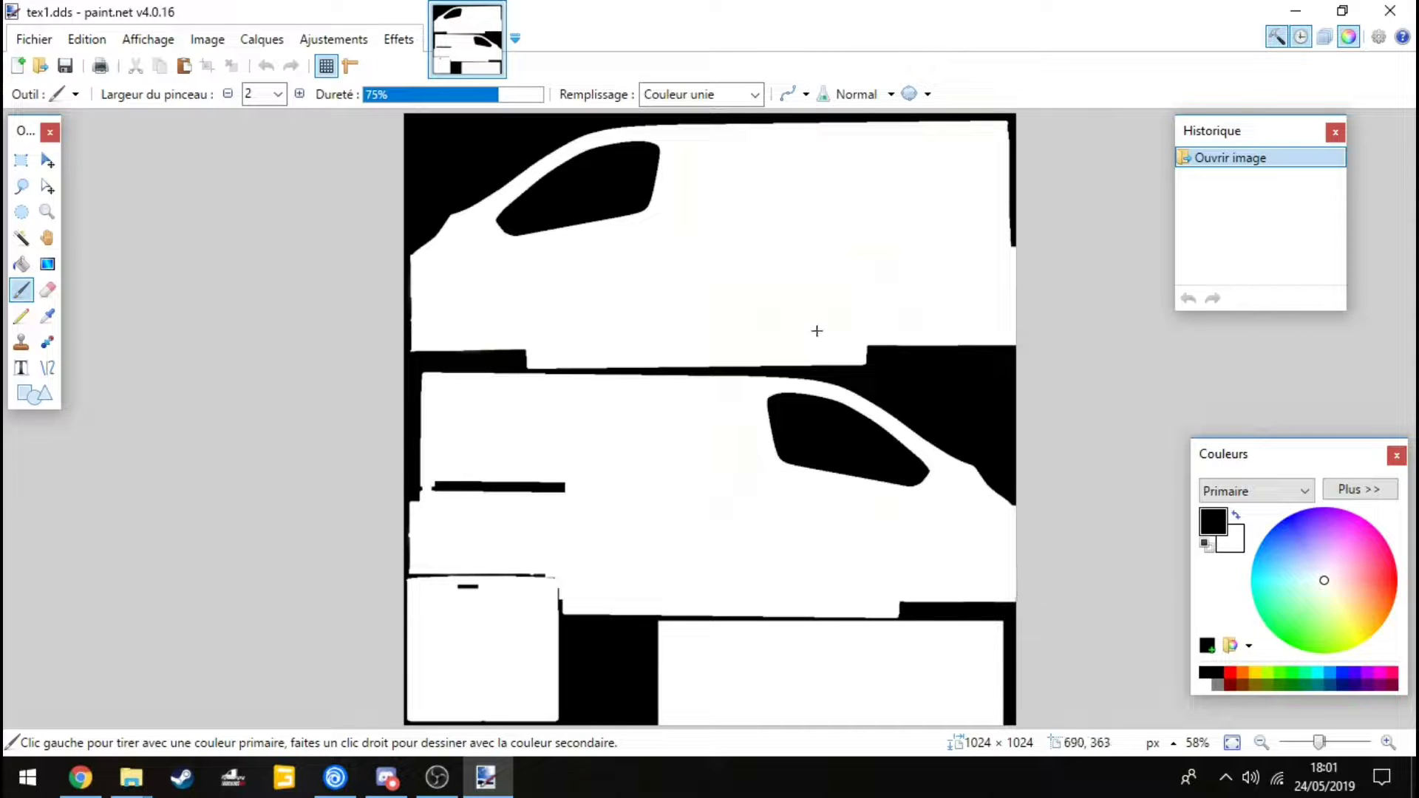
pyautogui.click(1388, 743)
pyautogui.click(1388, 743)
pyautogui.click(1388, 743)
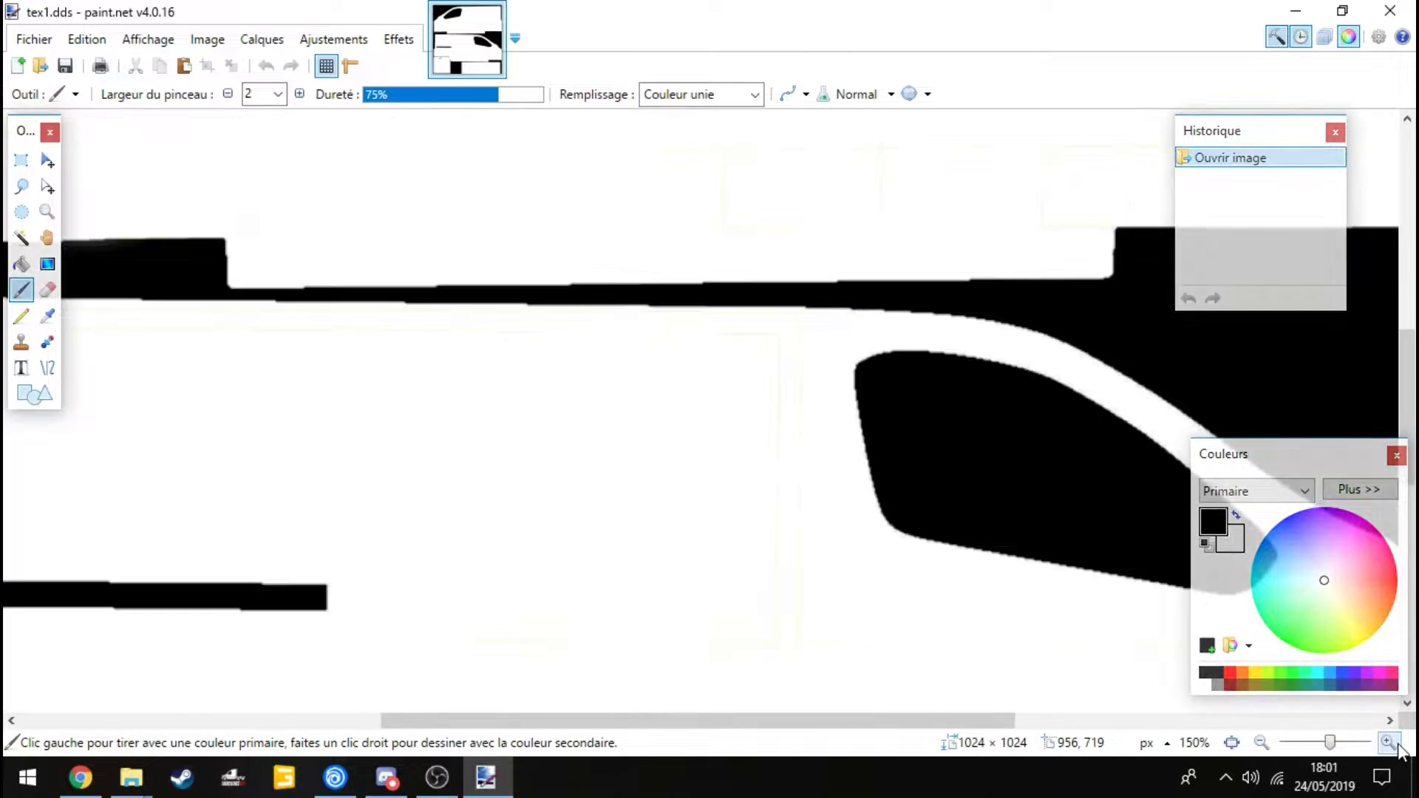
pyautogui.click(1264, 745)
pyautogui.click(1264, 745)
pyautogui.click(1264, 745)
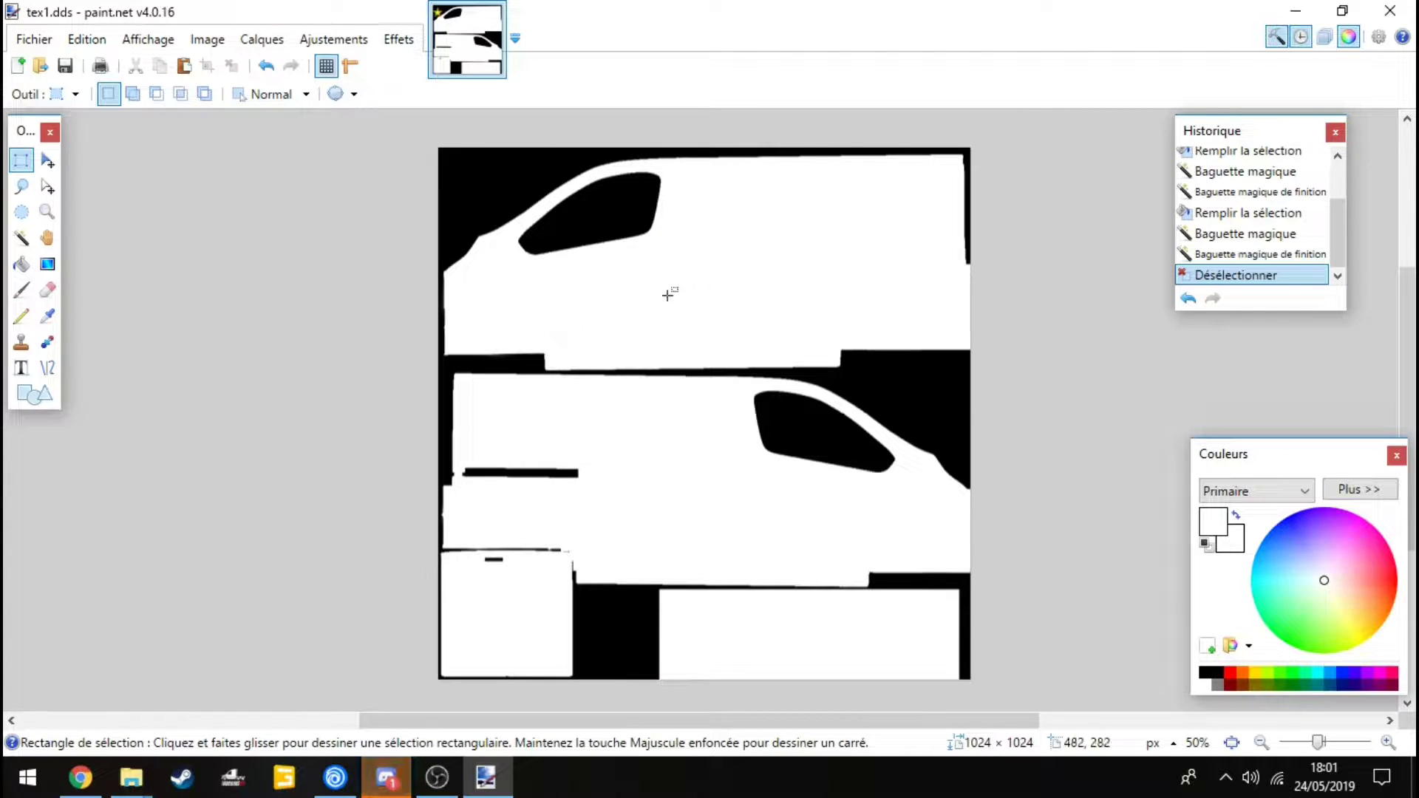
# - Select the white bodywork of the upper van side with the Magic Wand
pyautogui.click(21, 367)
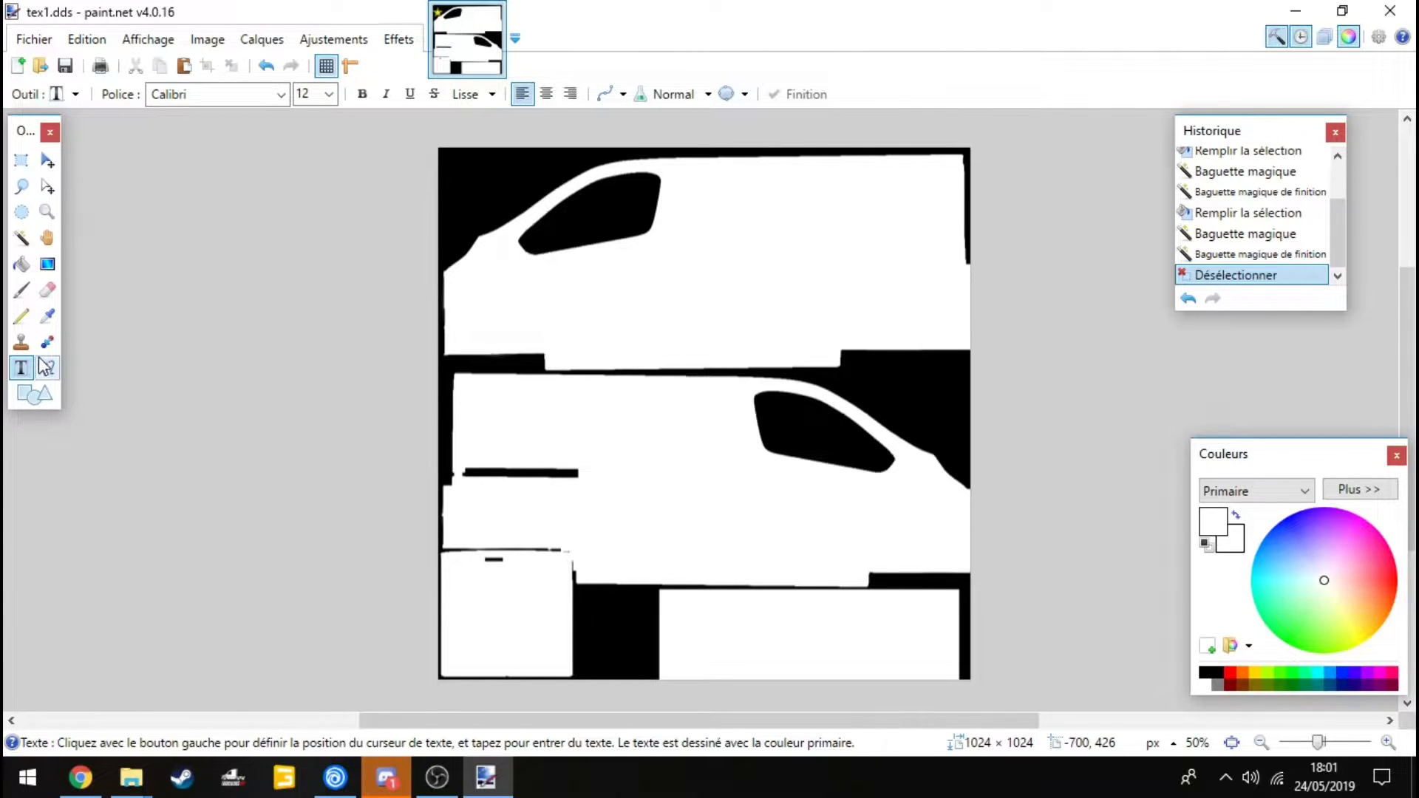
pyautogui.click(21, 238)
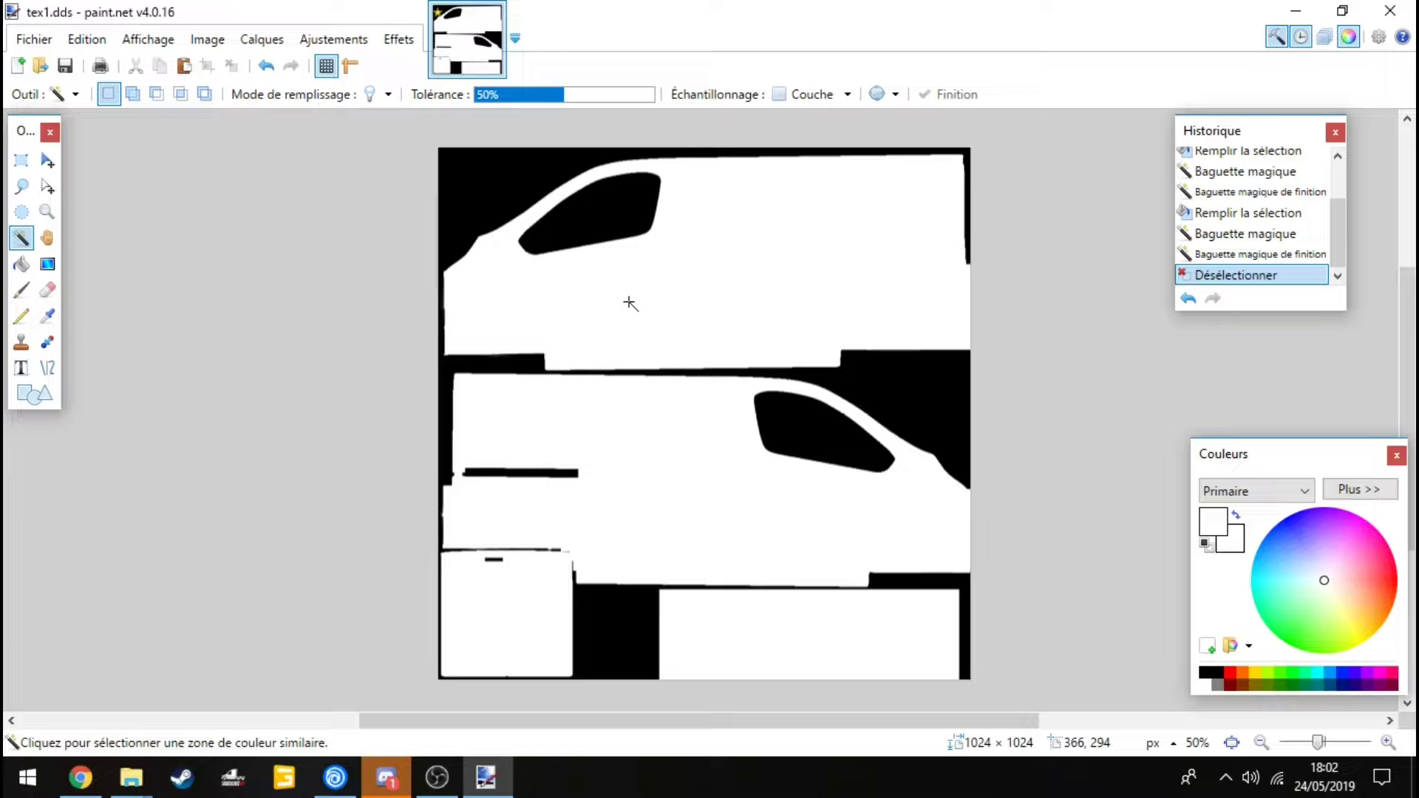
pyautogui.click(630, 303)
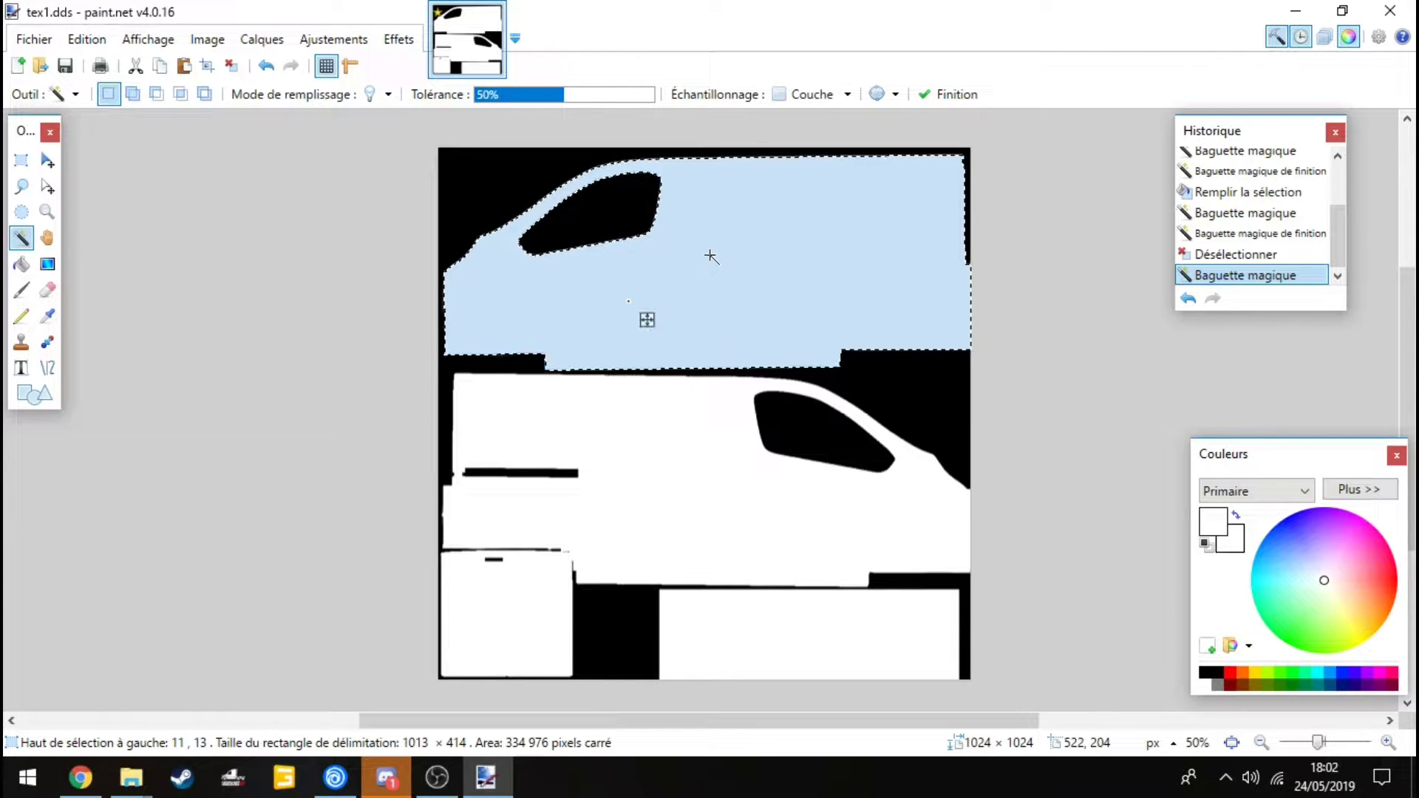
pyautogui.click(687, 413)
pyautogui.click(721, 209)
pyautogui.click(749, 300)
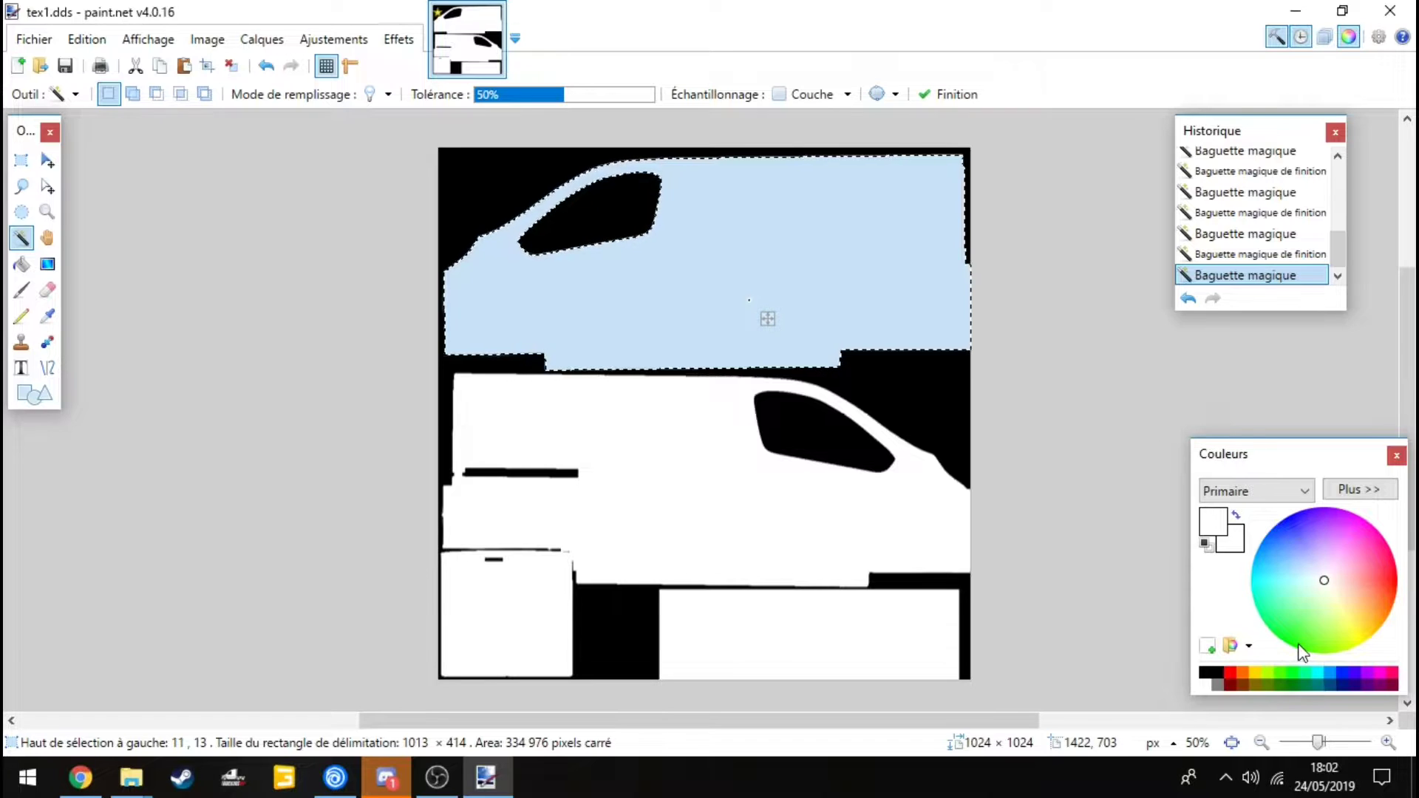
# - Set the primary colour to red and the Paintbrush width to 950
pyautogui.click(1230, 670)
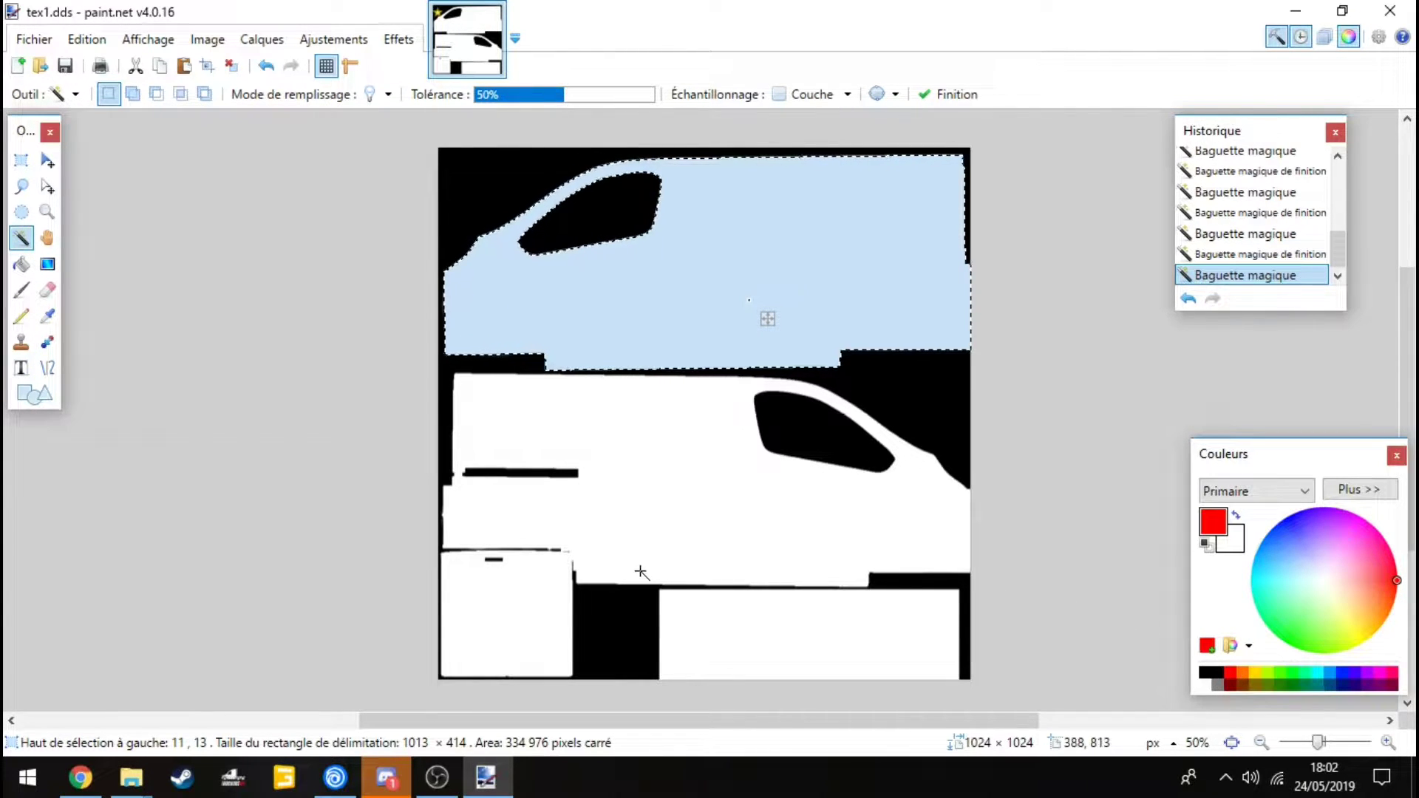
pyautogui.click(21, 290)
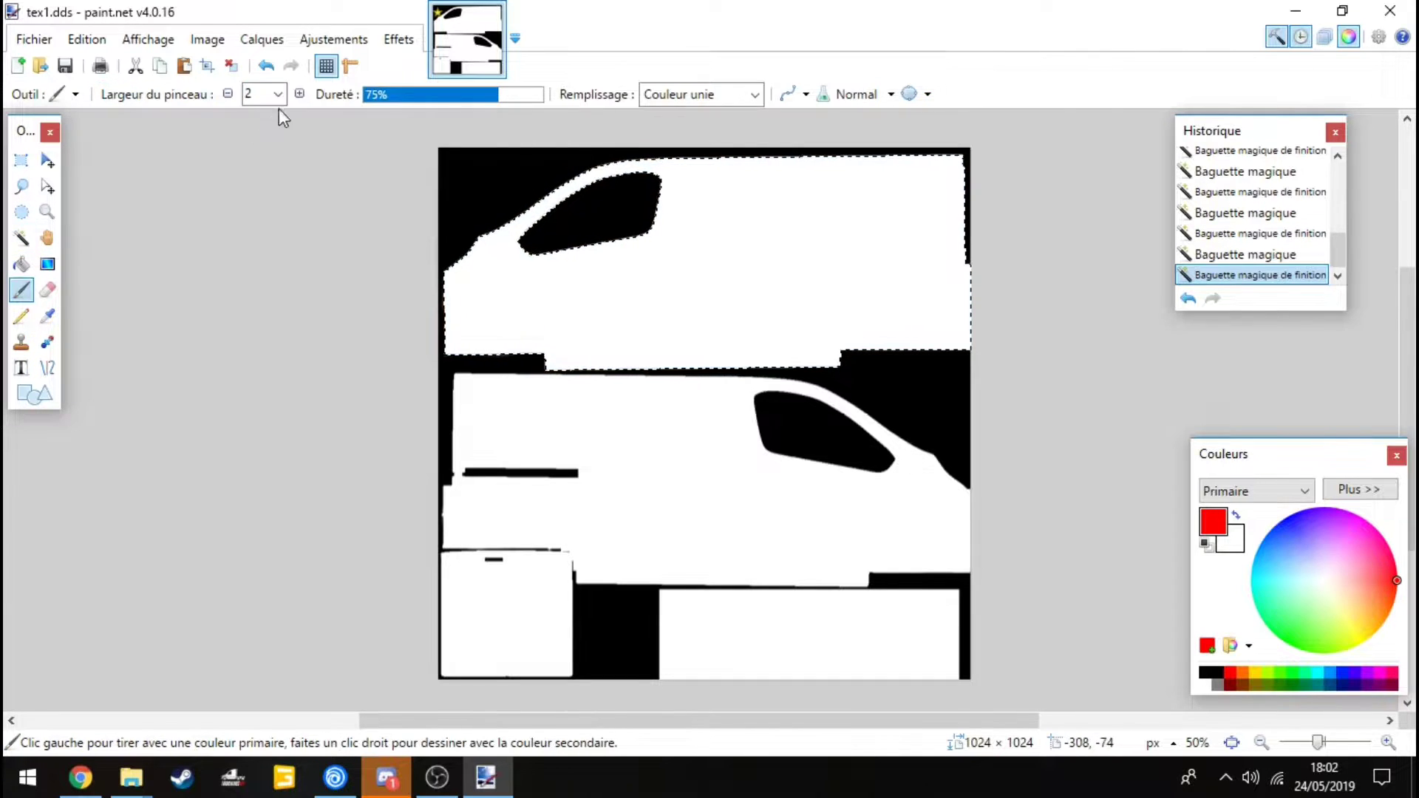
pyautogui.click(278, 94)
pyautogui.scroll(-3, 703, 369)
pyautogui.scroll(-4, 267, 439)
pyautogui.scroll(-5, 267, 439)
pyautogui.click(277, 453)
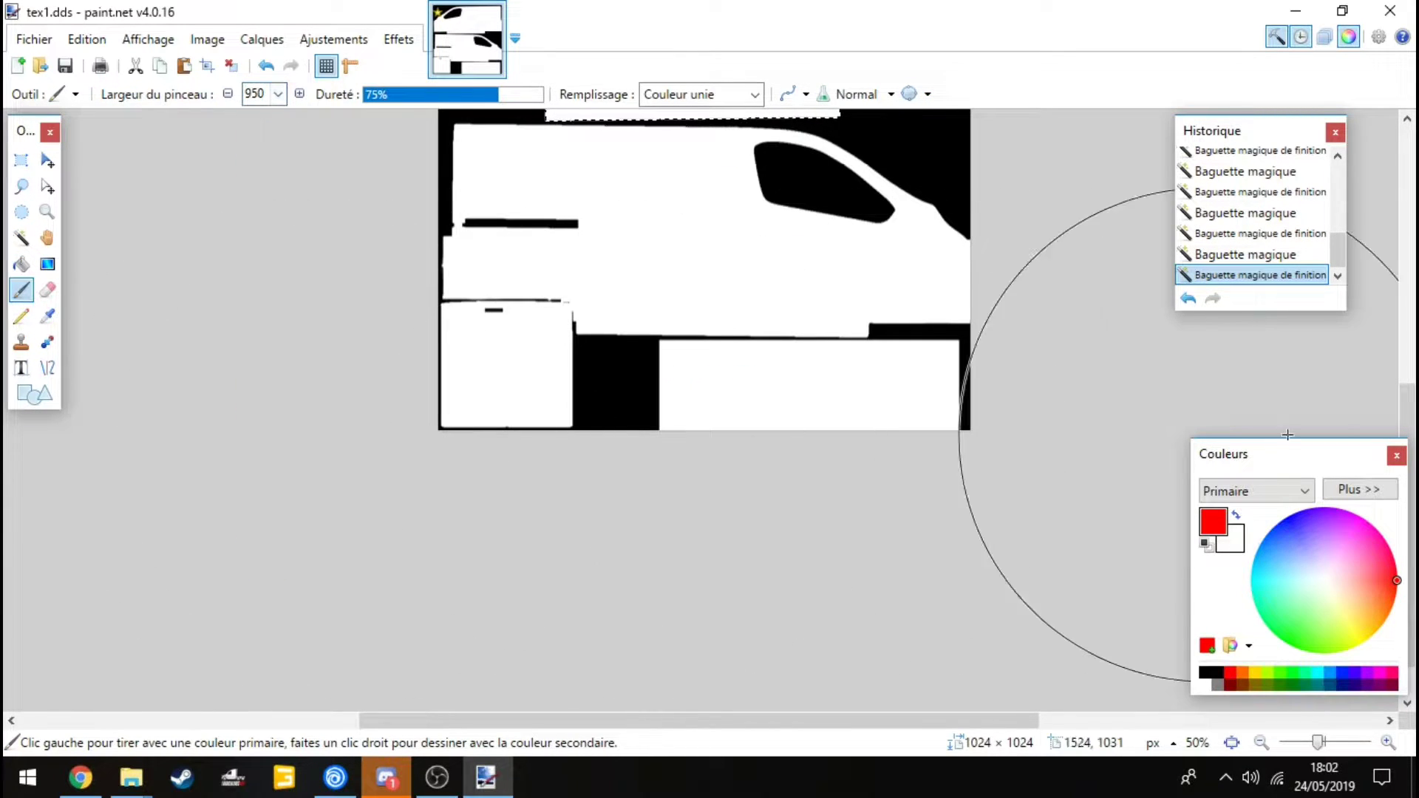
# - Brush red over the front part of the selected upper van side and fill the whole selection with red
pyautogui.scroll(3, 1412, 369)
pyautogui.scroll(1, 655, 333)
pyautogui.moveTo(656, 333)
pyautogui.mouseDown()
pyautogui.moveTo(413, 346)
pyautogui.moveTo(447, 326)
pyautogui.moveTo(462, 321)
pyautogui.moveTo(459, 428)
pyautogui.mouseUp()
pyautogui.press('BackSpace')
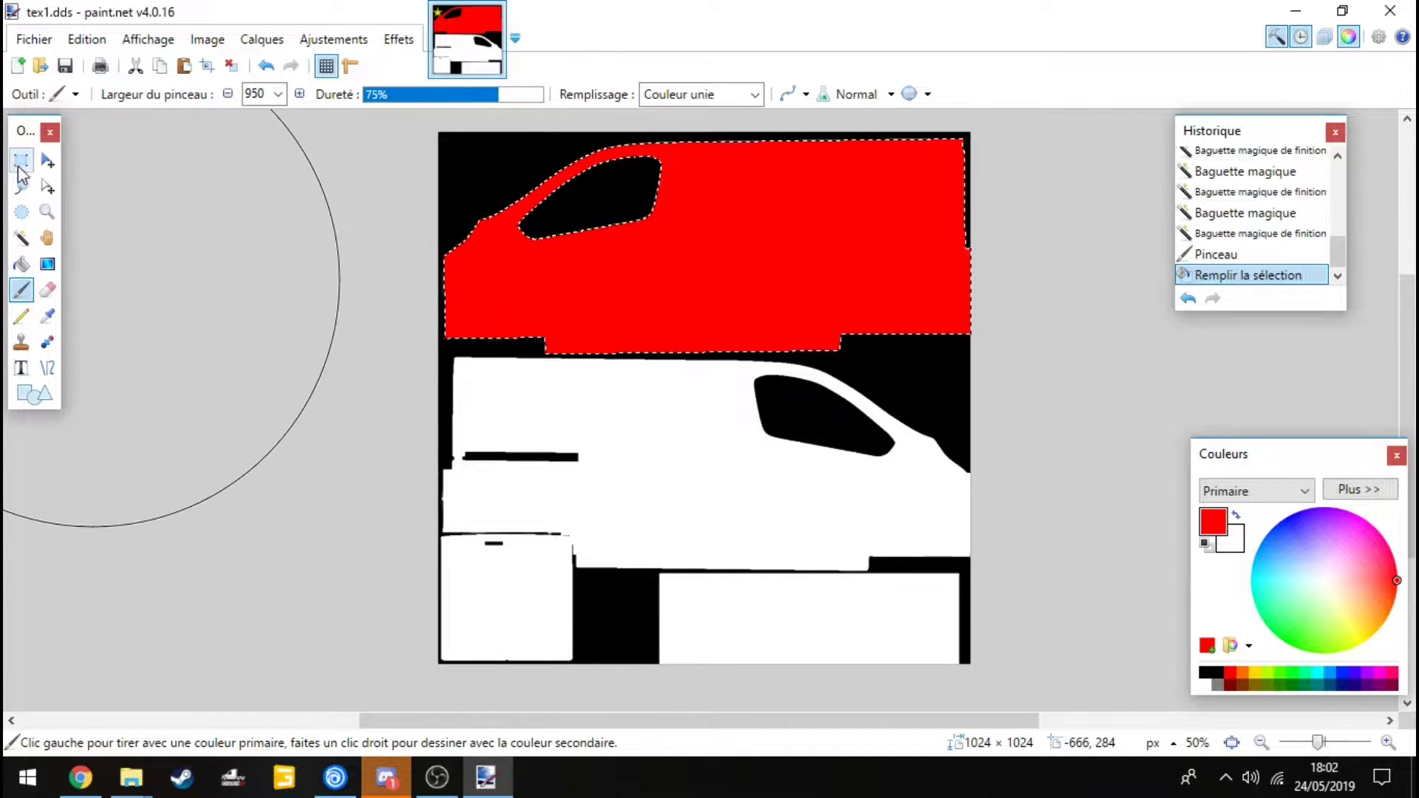
# - Select the white bodywork of the lower van side with the Magic Wand and fill it with red
pyautogui.click(21, 237)
pyautogui.click(665, 473)
pyautogui.press('BackSpace')
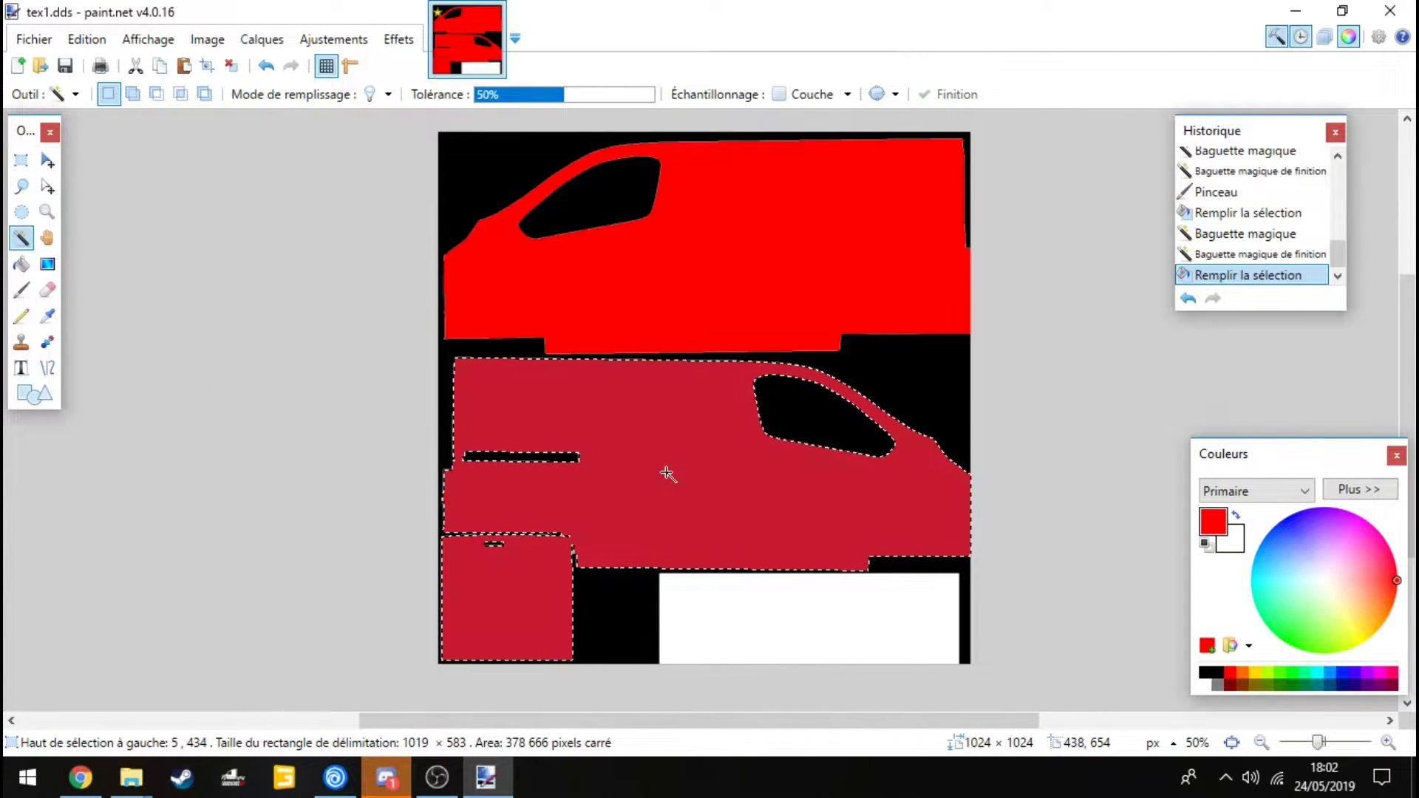
# - Undo the red fills on both van sides, the lower side's selection and the red brush stroke
pyautogui.hotkey('ctrl', 'z')
pyautogui.hotkey('ctrl', 'z')
pyautogui.hotkey('ctrl', 'z')
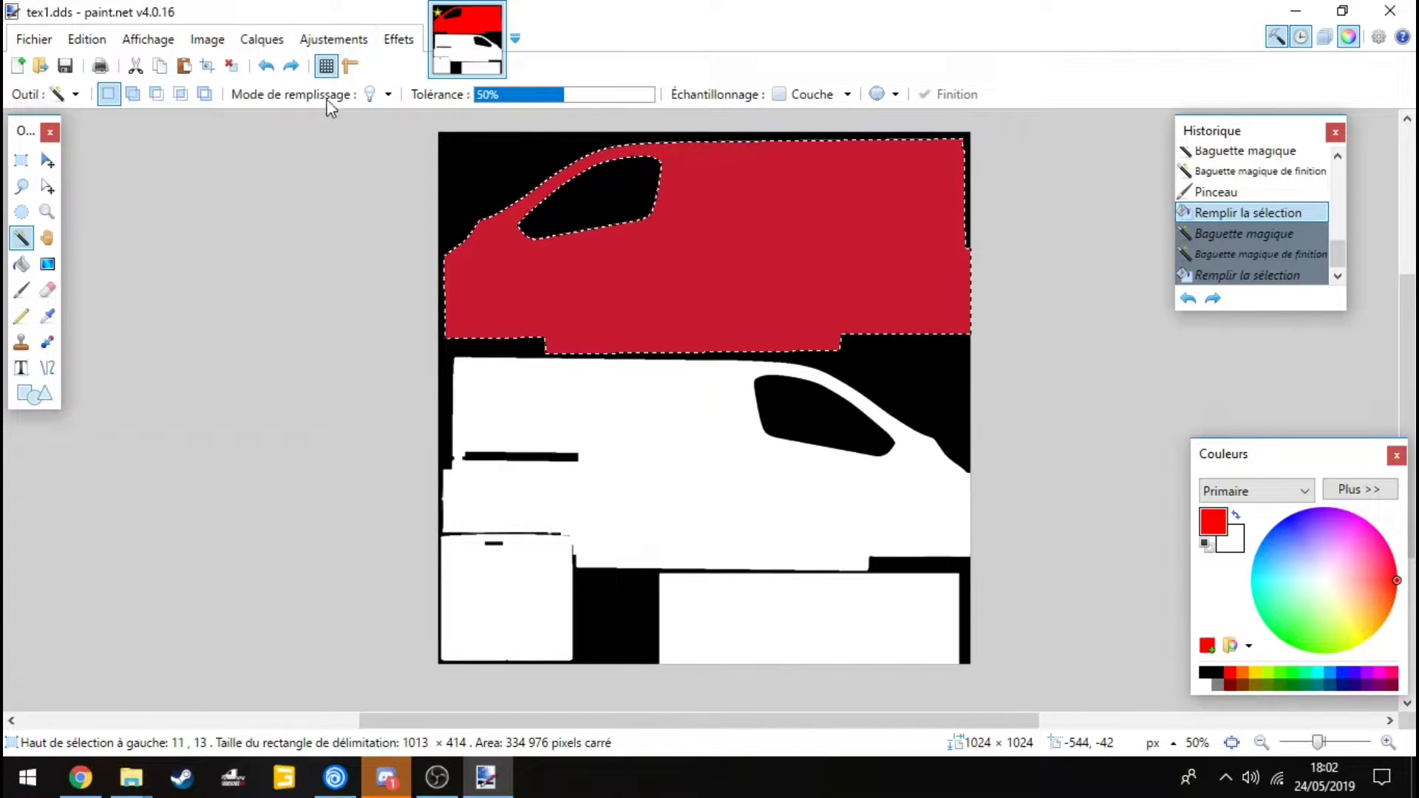
pyautogui.hotkey('ctrl', 'z')
pyautogui.click(86, 38)
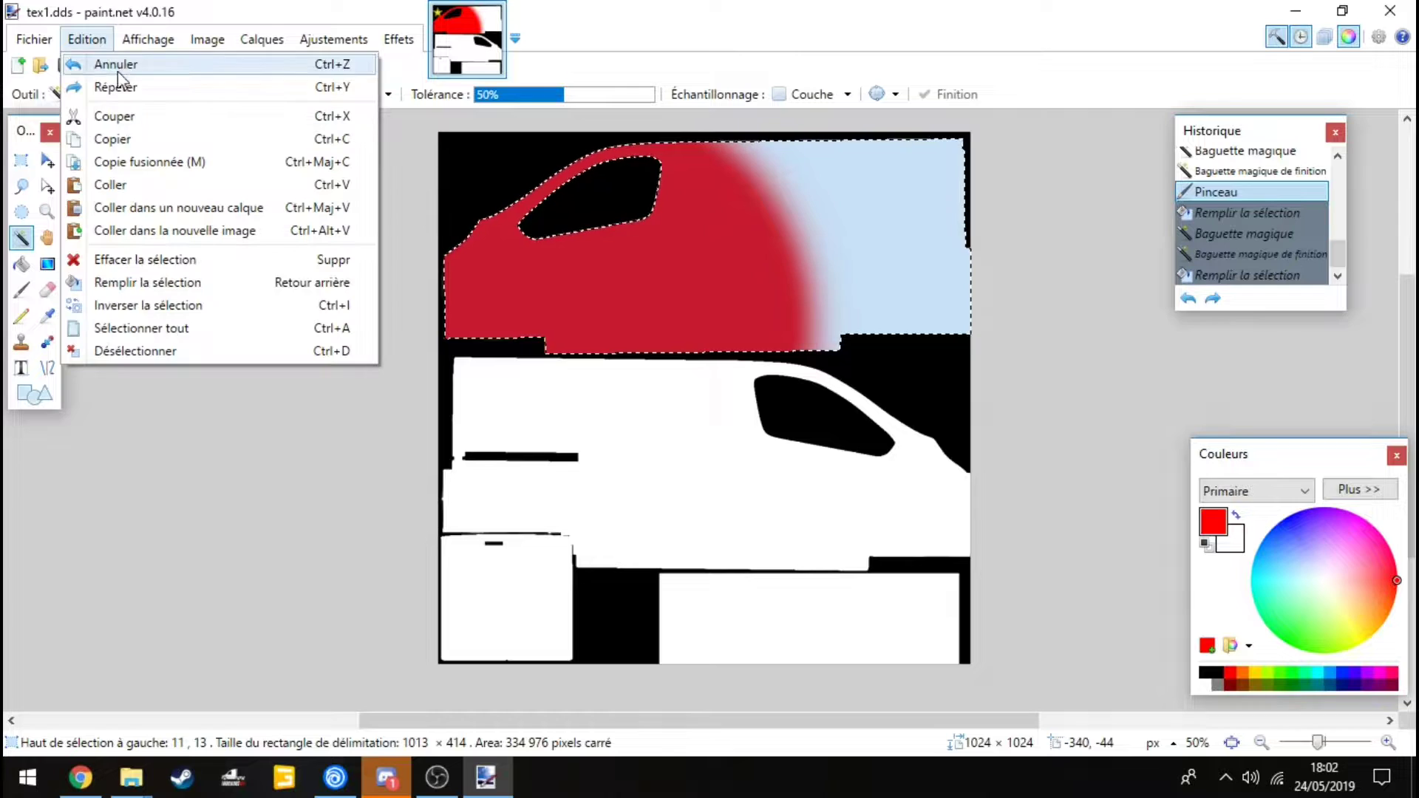
pyautogui.press('Escape')
pyautogui.hotkey('ctrl', 'z')
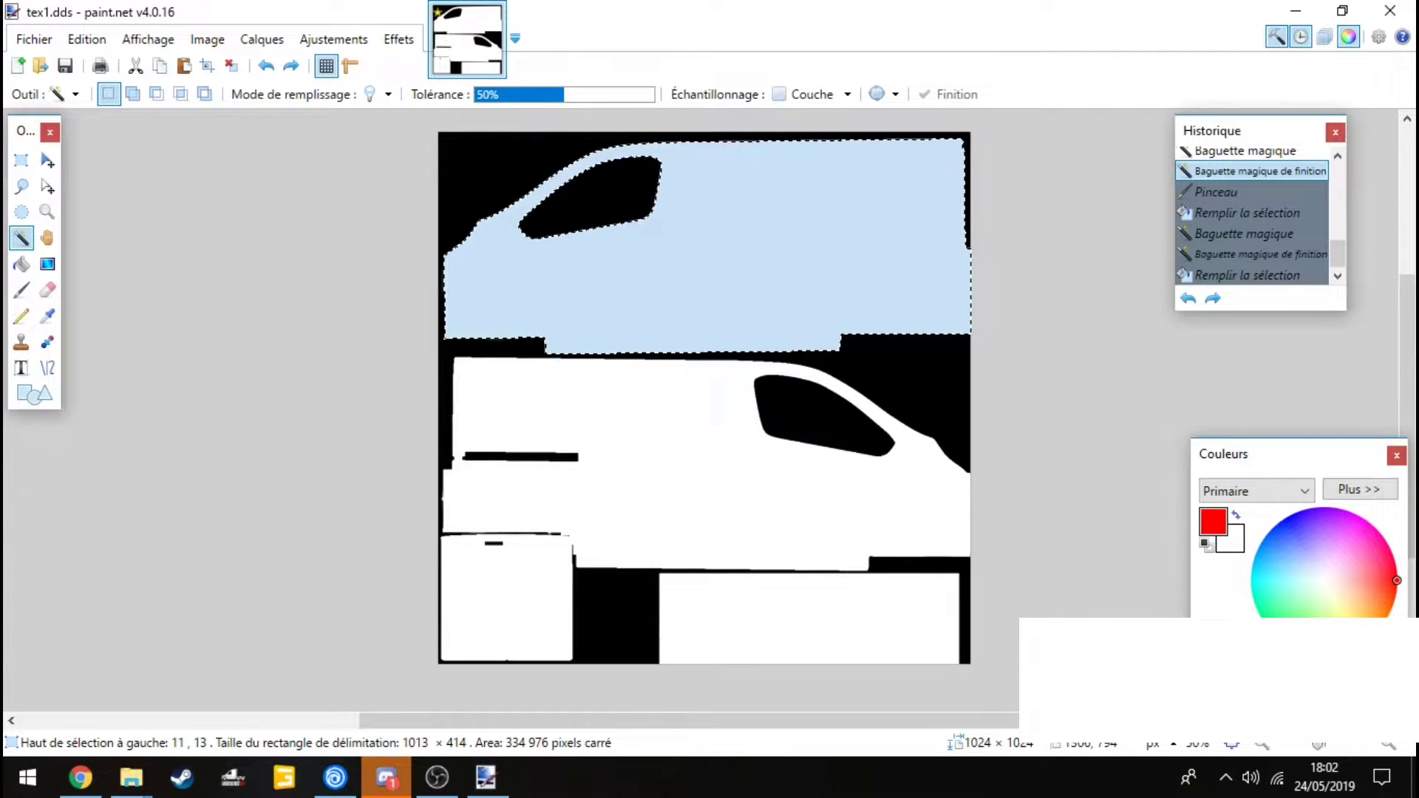
# - Clear the current selection and reselect the white bodywork of the upper van side with the Magic Wand
pyautogui.click(30, 164)
pyautogui.click(305, 314)
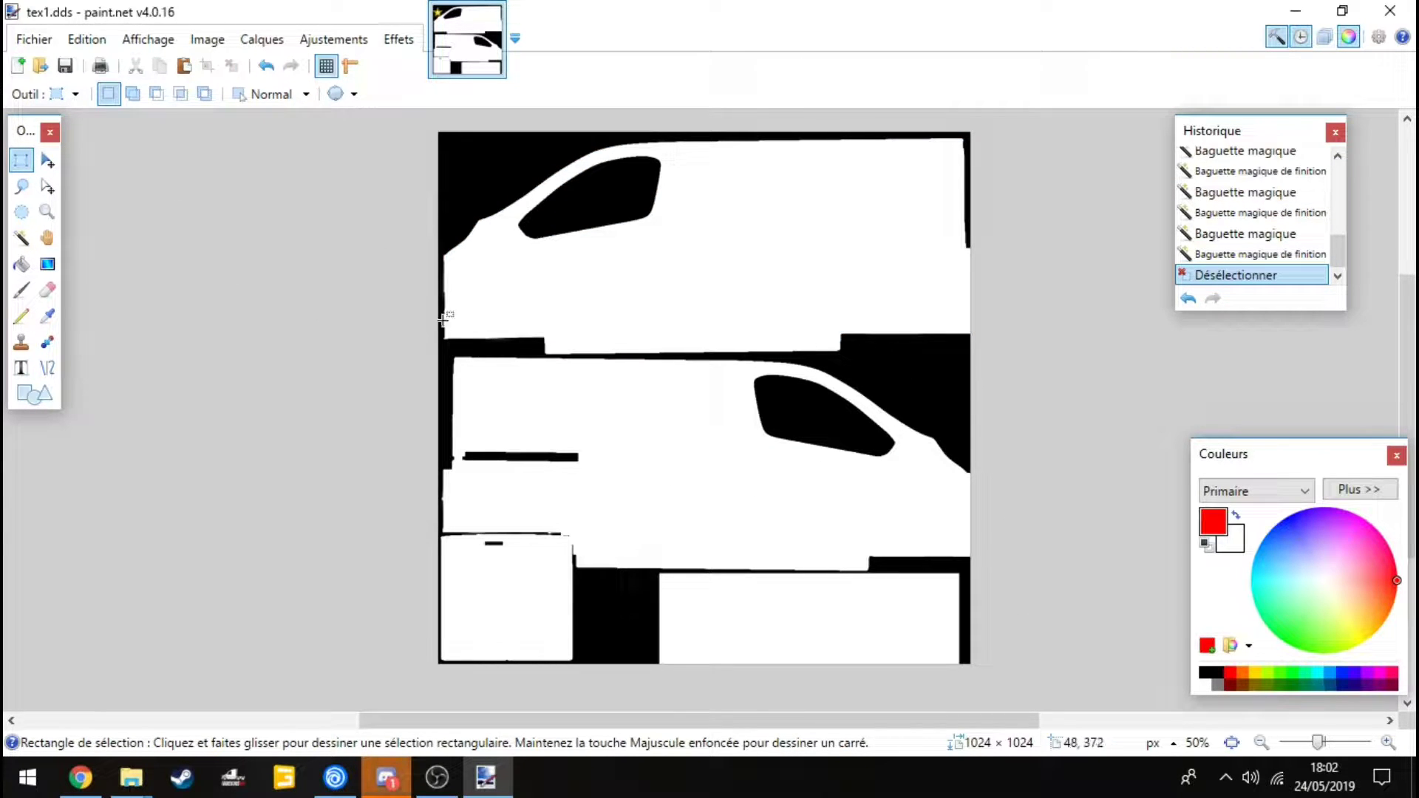
pyautogui.click(21, 238)
pyautogui.click(698, 262)
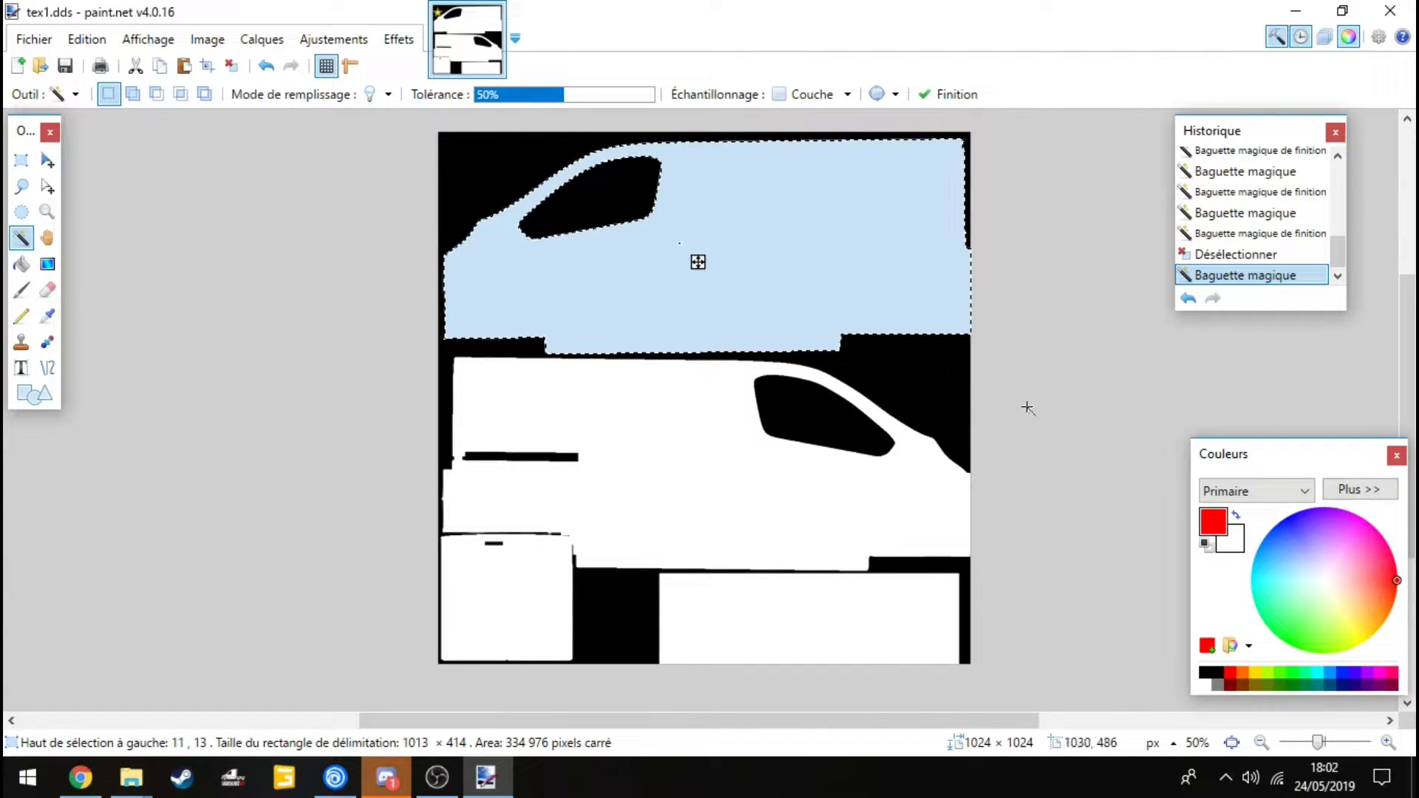
# - Fill the selected upper van side with black and clear the selection
pyautogui.click(1208, 675)
pyautogui.press('BackSpace')
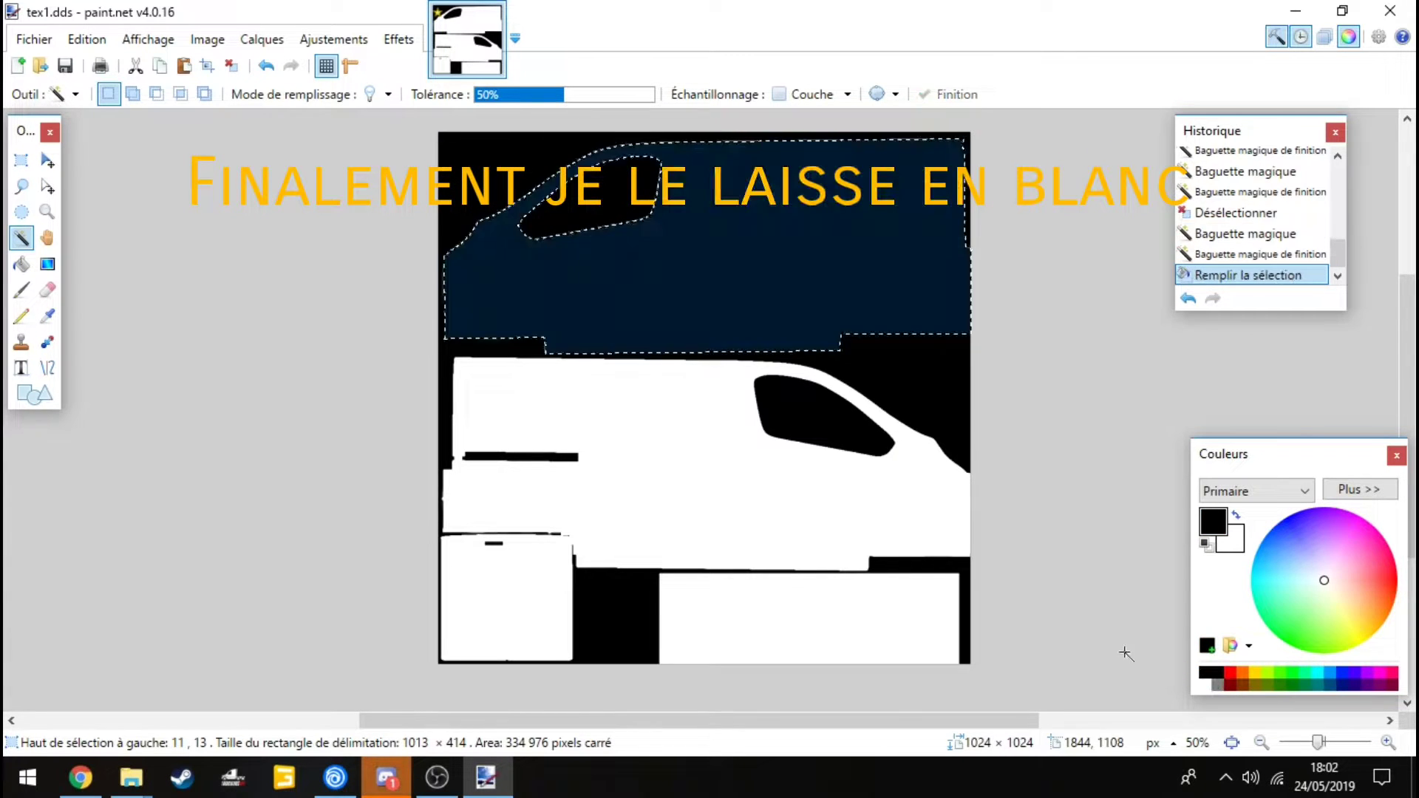
pyautogui.click(21, 160)
pyautogui.click(288, 246)
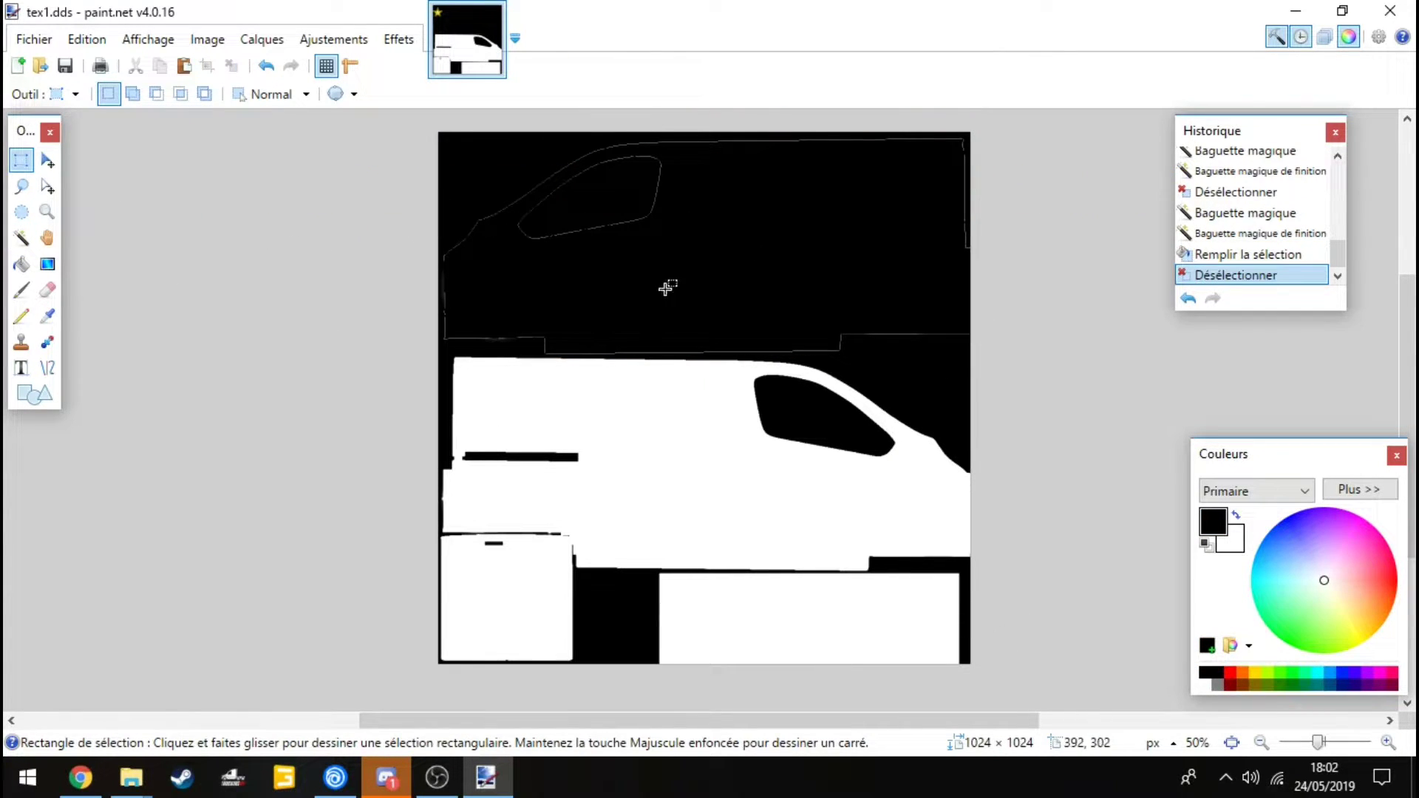
# - Undo the black fill on the upper van side and clear the selection
pyautogui.hotkey('ctrl', 'z')
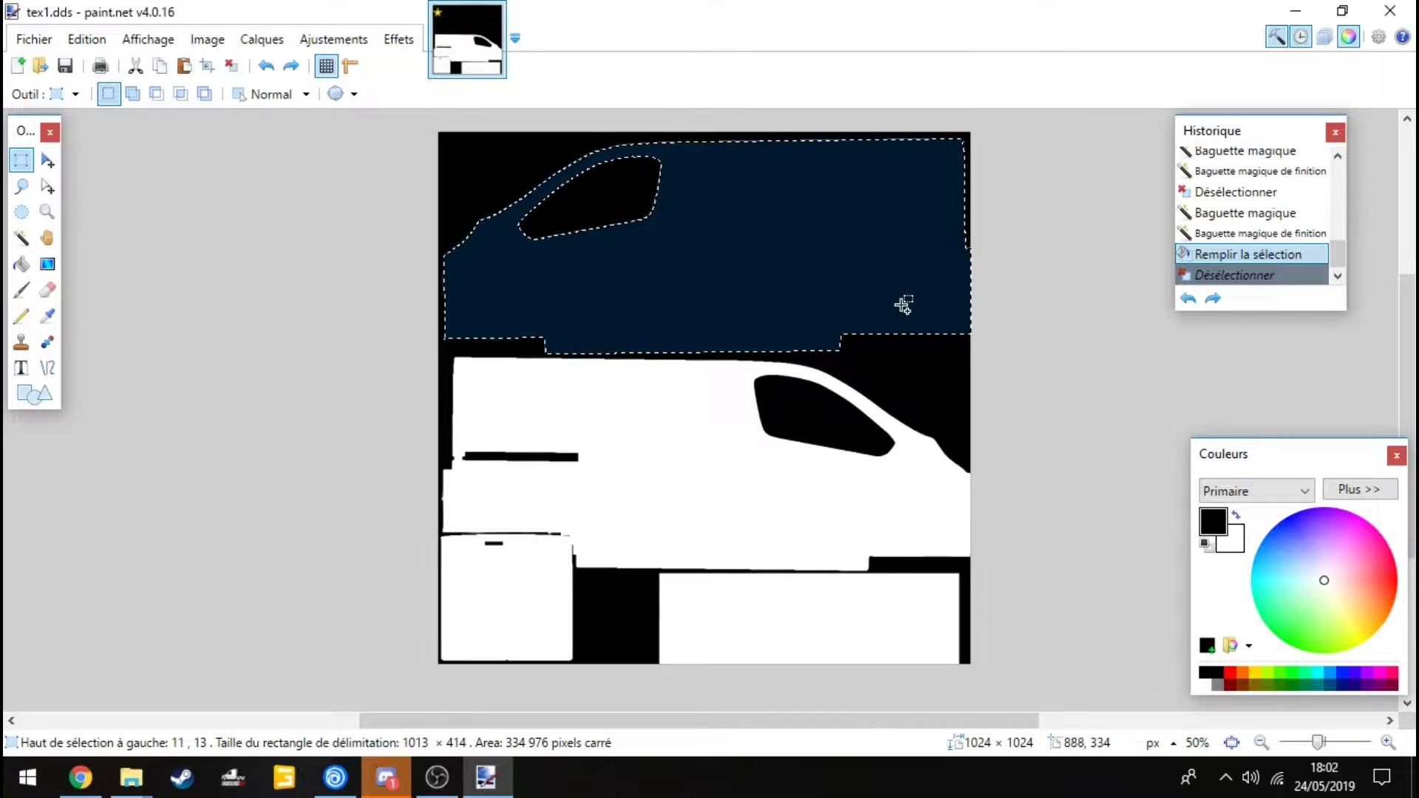
pyautogui.hotkey('ctrl', 'z')
pyautogui.click(167, 240)
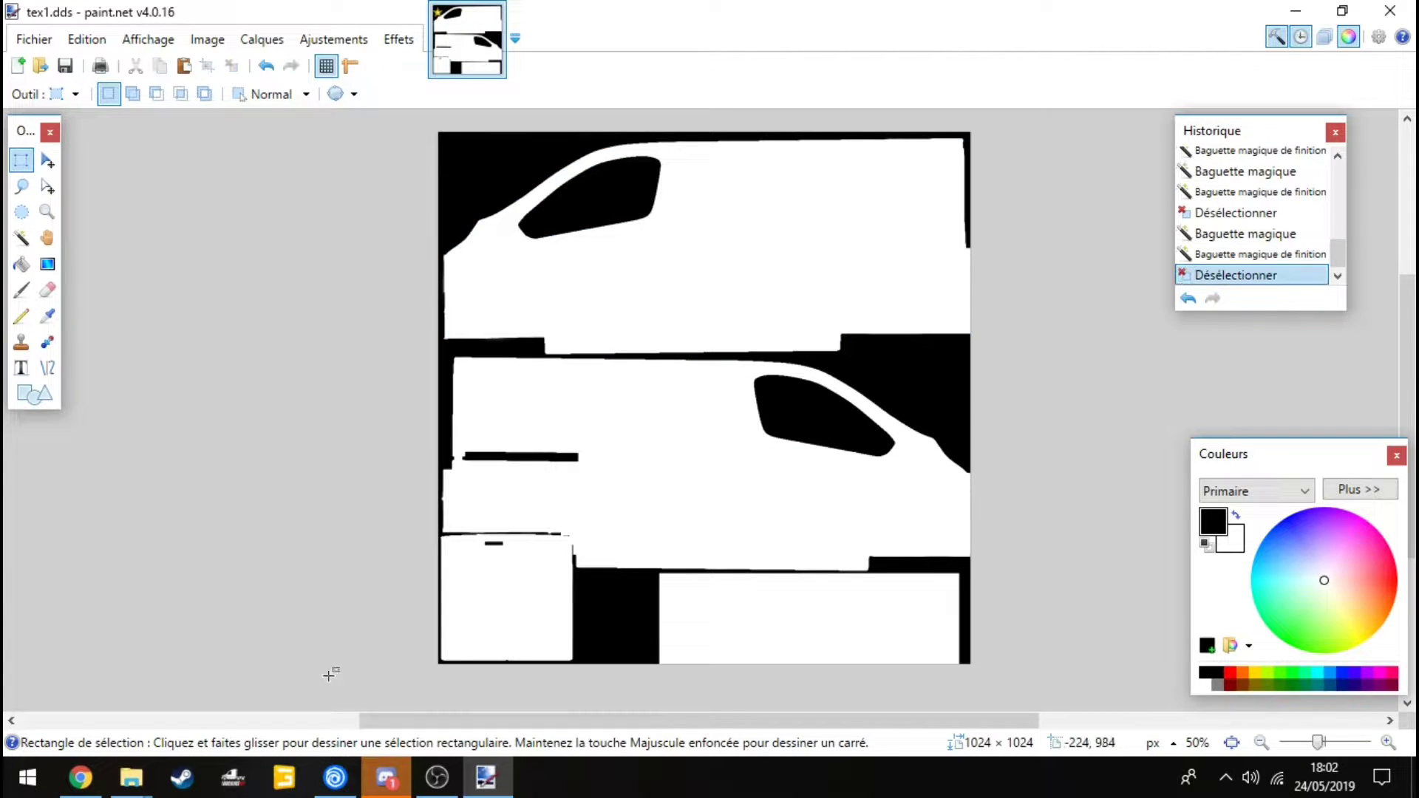
# - Add the text "Nono54" at font size 48 on the lower part of the upper van side
pyautogui.click(21, 367)
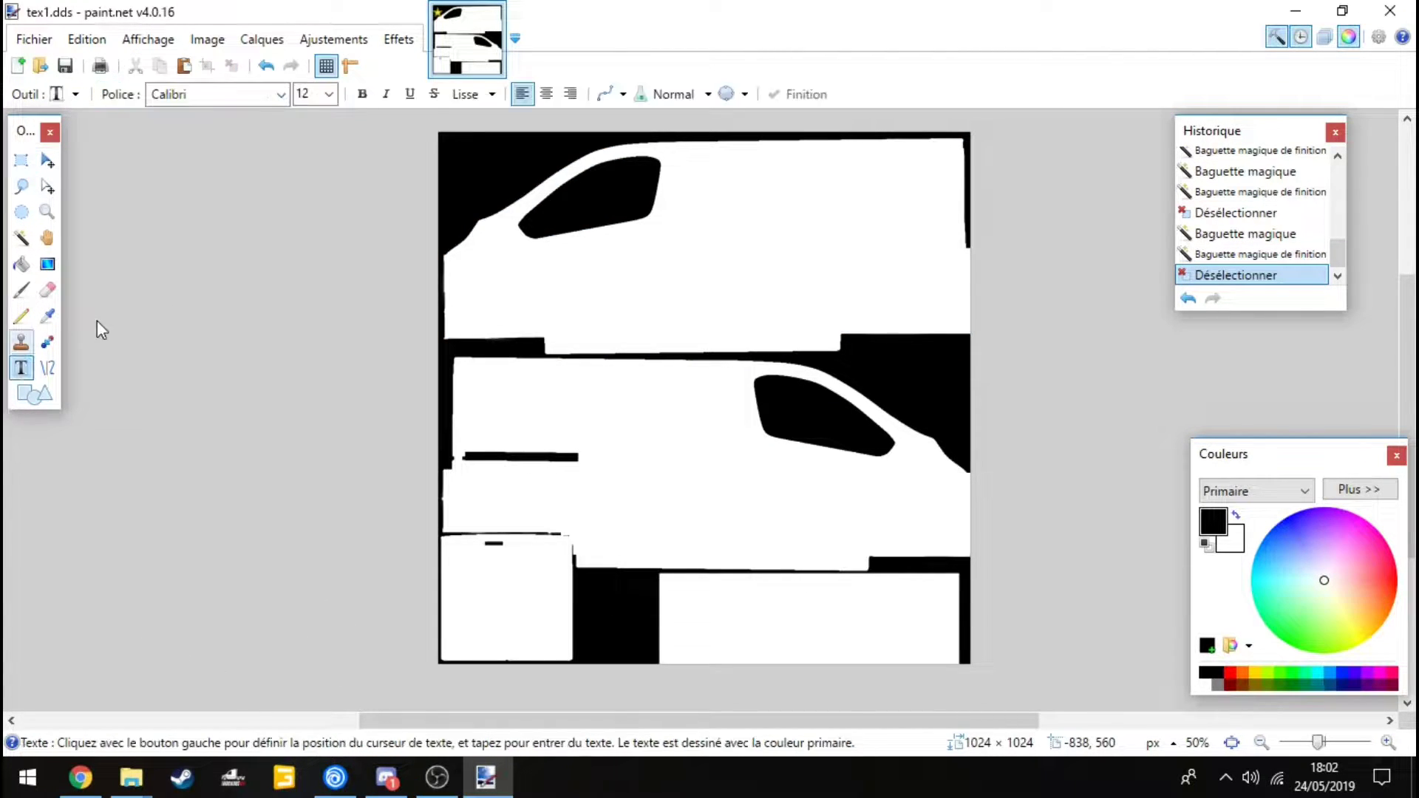
pyautogui.click(589, 298)
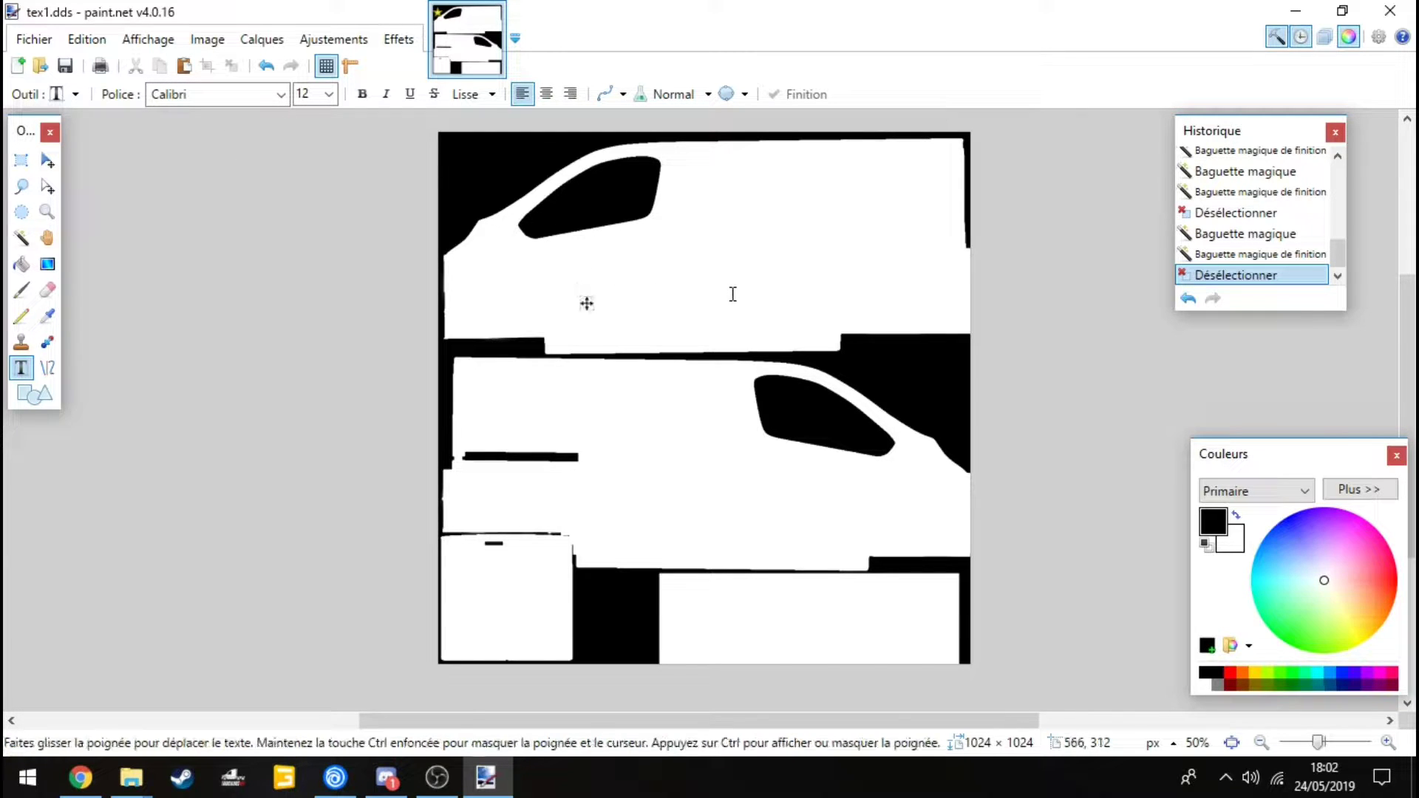
pyautogui.write('M')
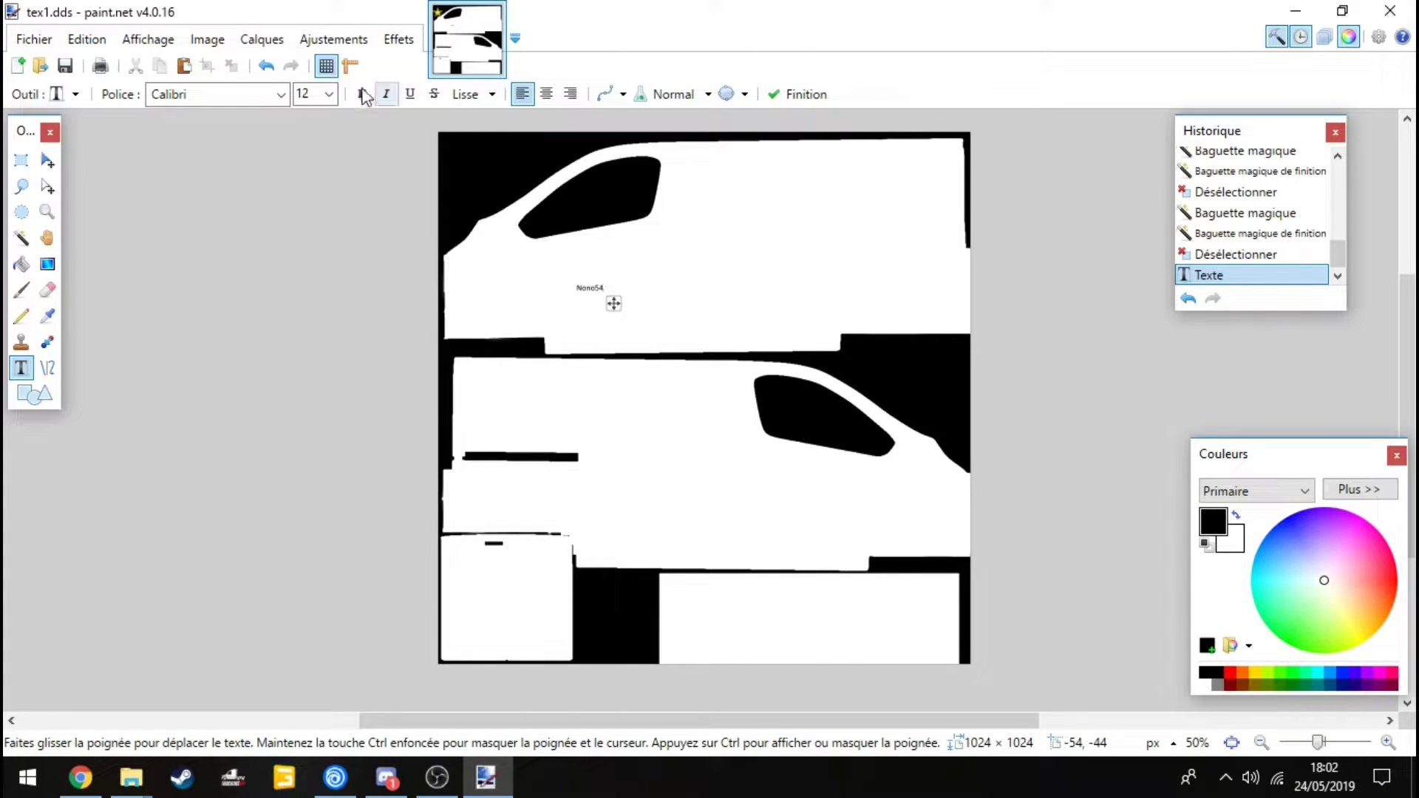
pyautogui.click(329, 94)
pyautogui.click(310, 325)
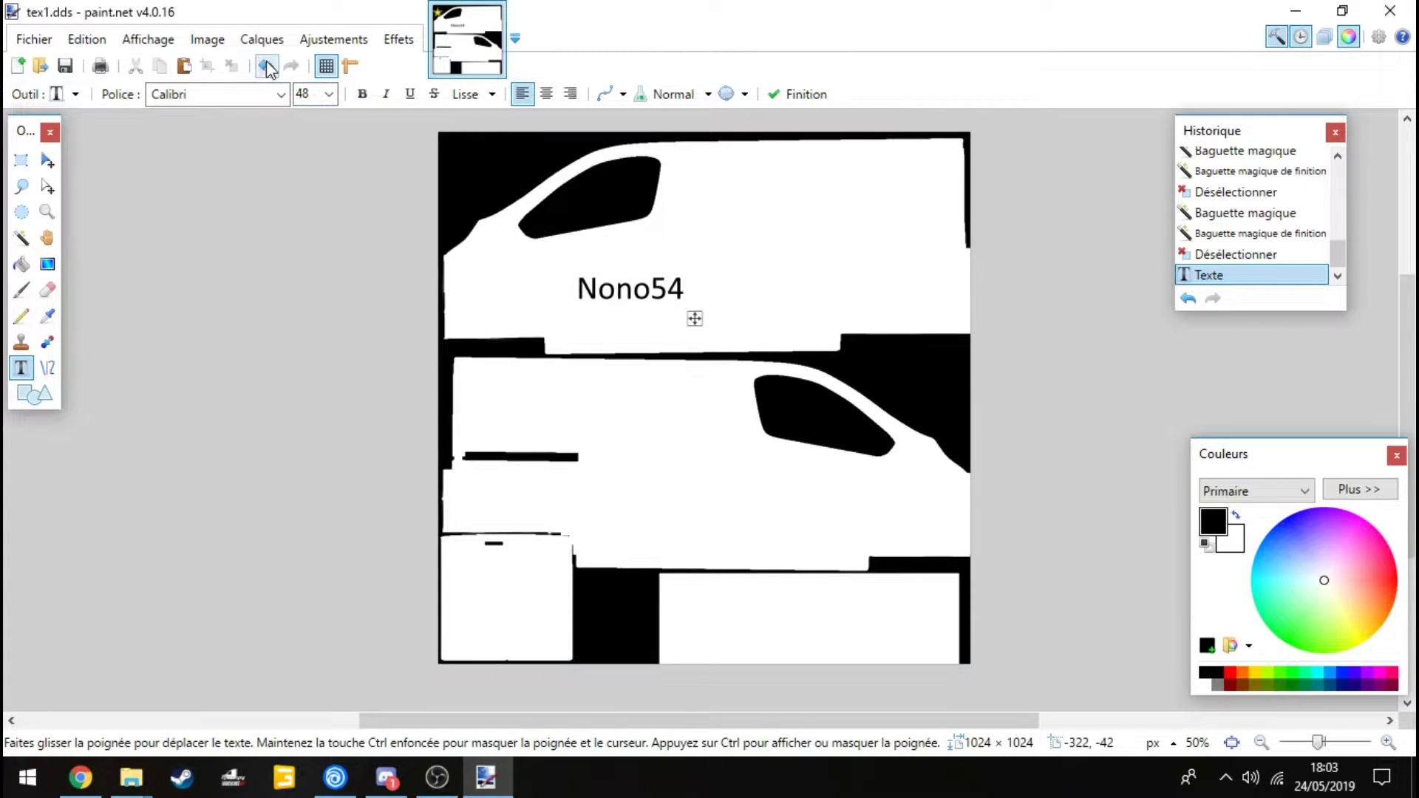
# - Try the Chiller, Gigi and Palace Script MT fonts on the "Nono54" text
pyautogui.click(280, 94)
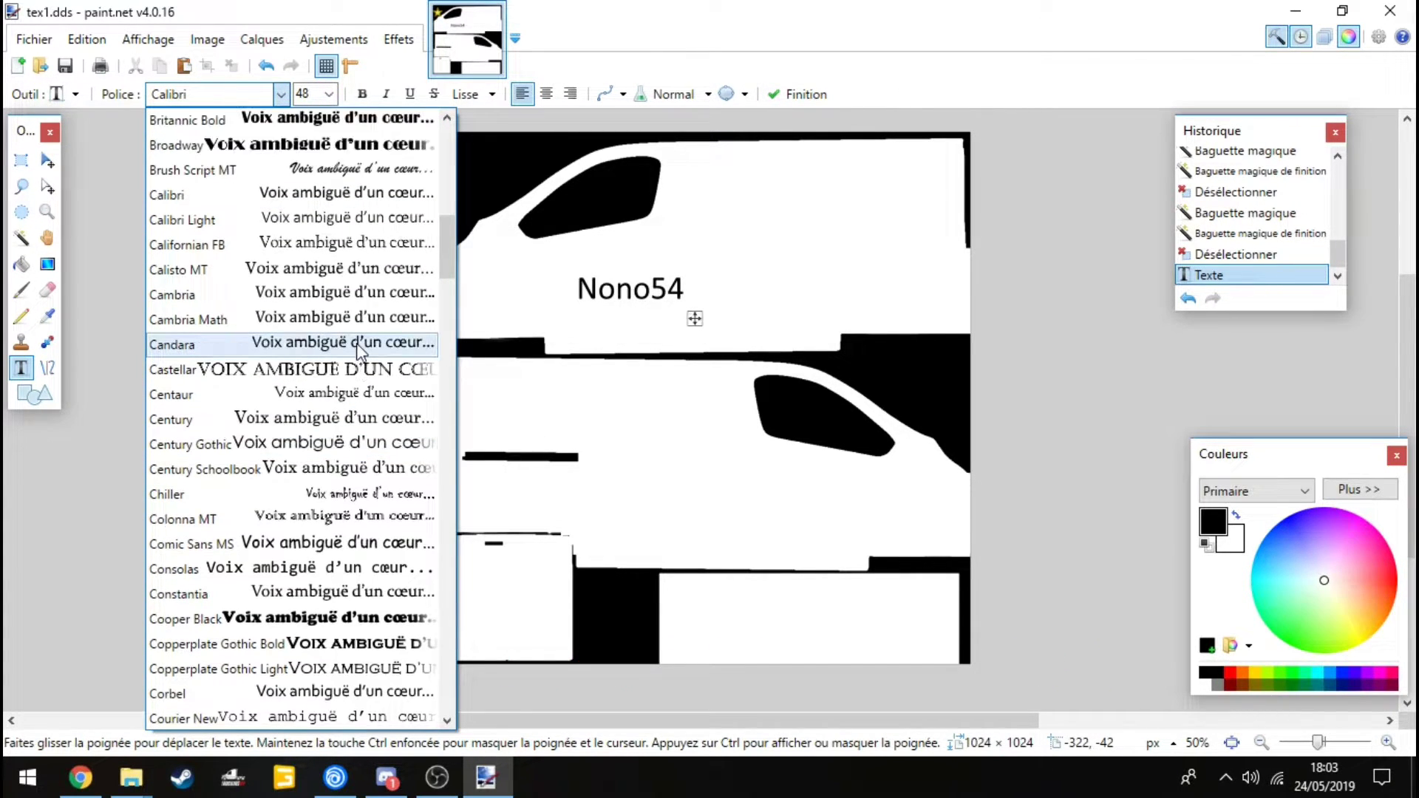
pyautogui.click(379, 498)
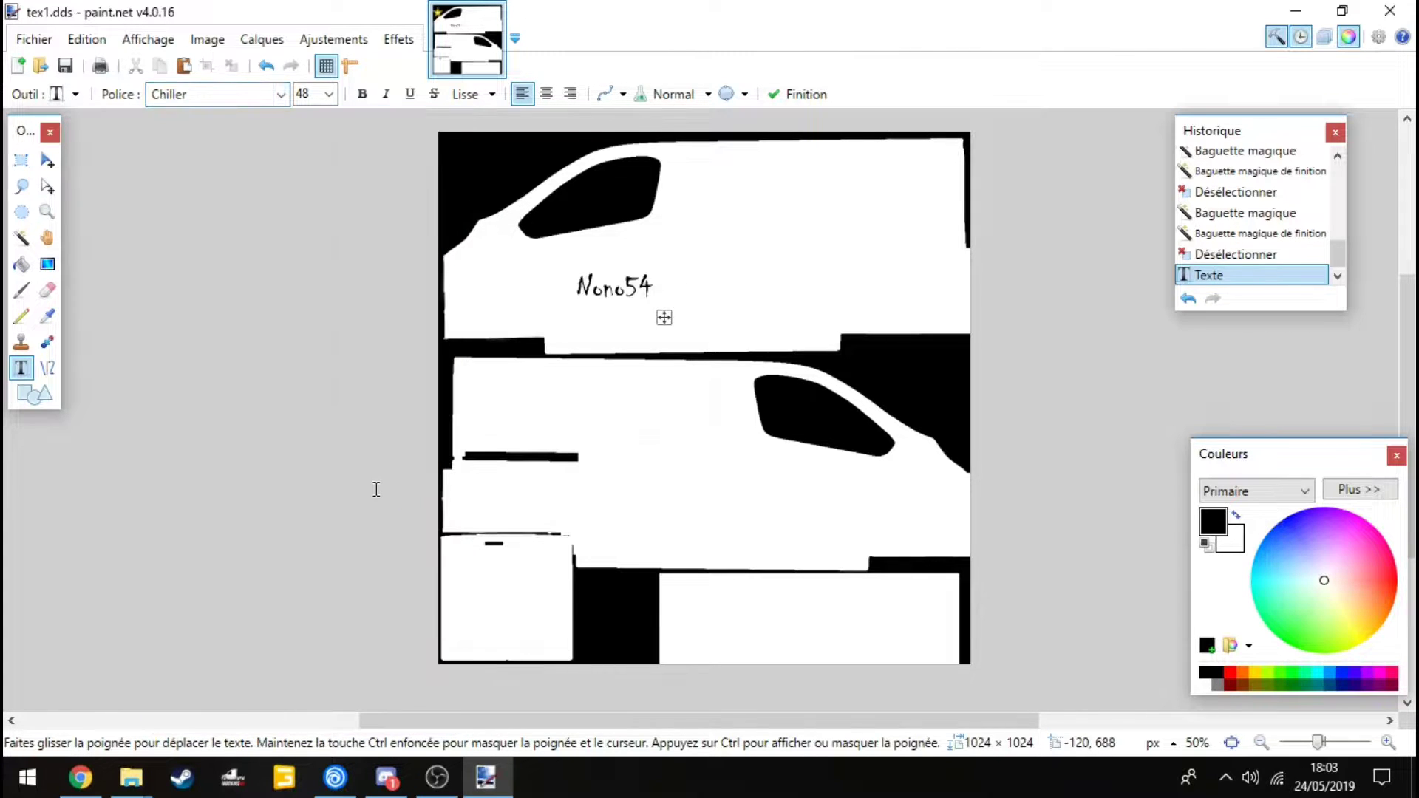
pyautogui.click(280, 94)
pyautogui.scroll(-3, 333, 473)
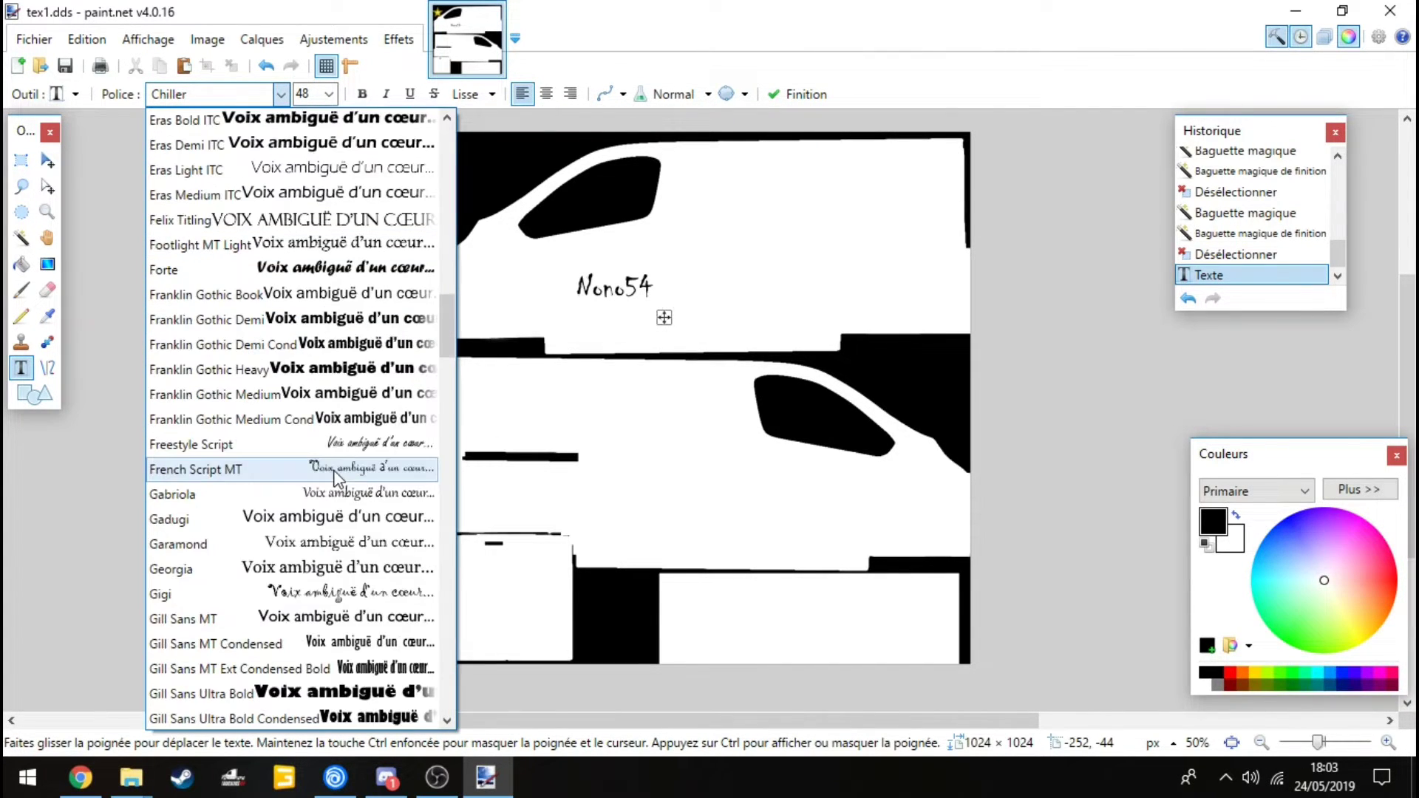
pyautogui.click(342, 592)
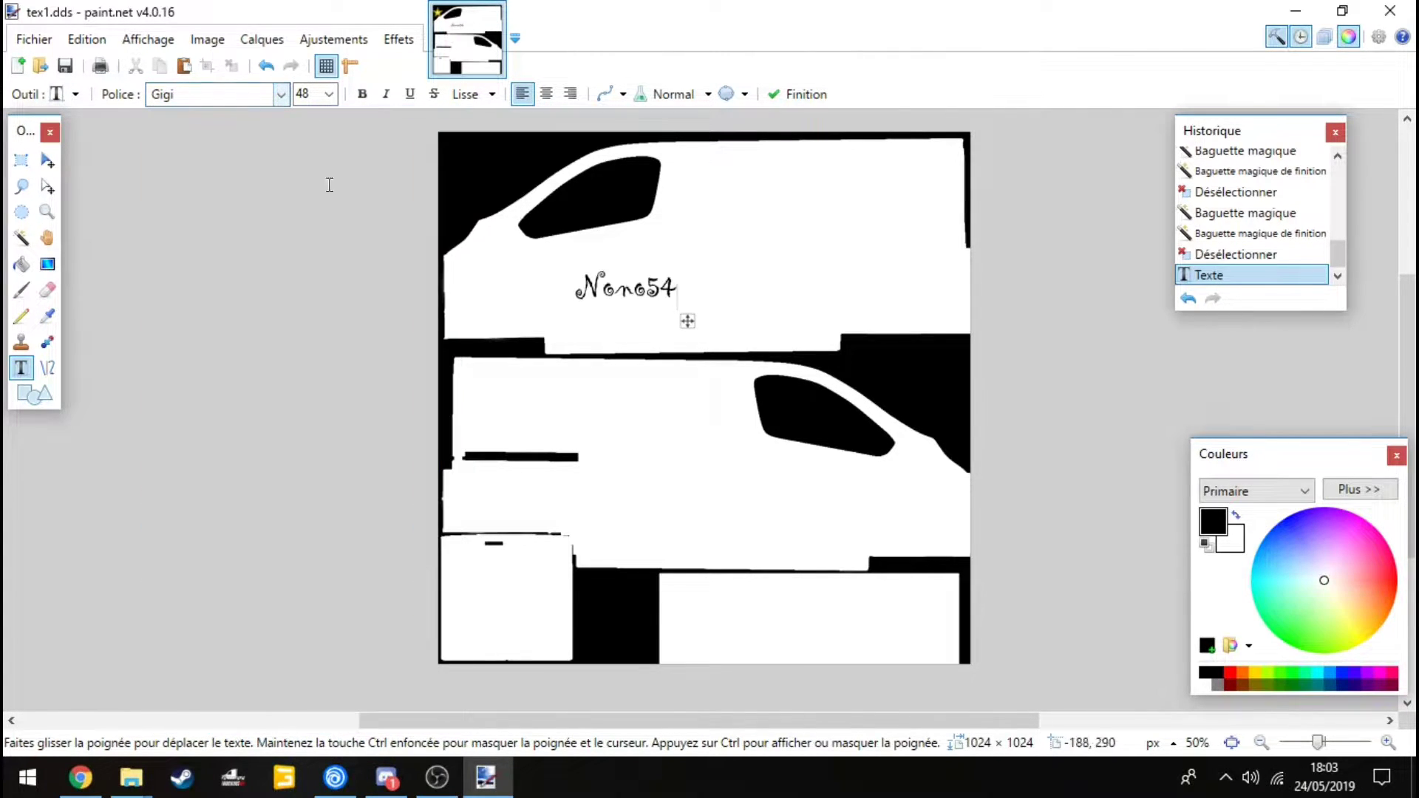
pyautogui.click(280, 94)
pyautogui.scroll(-10, 392, 491)
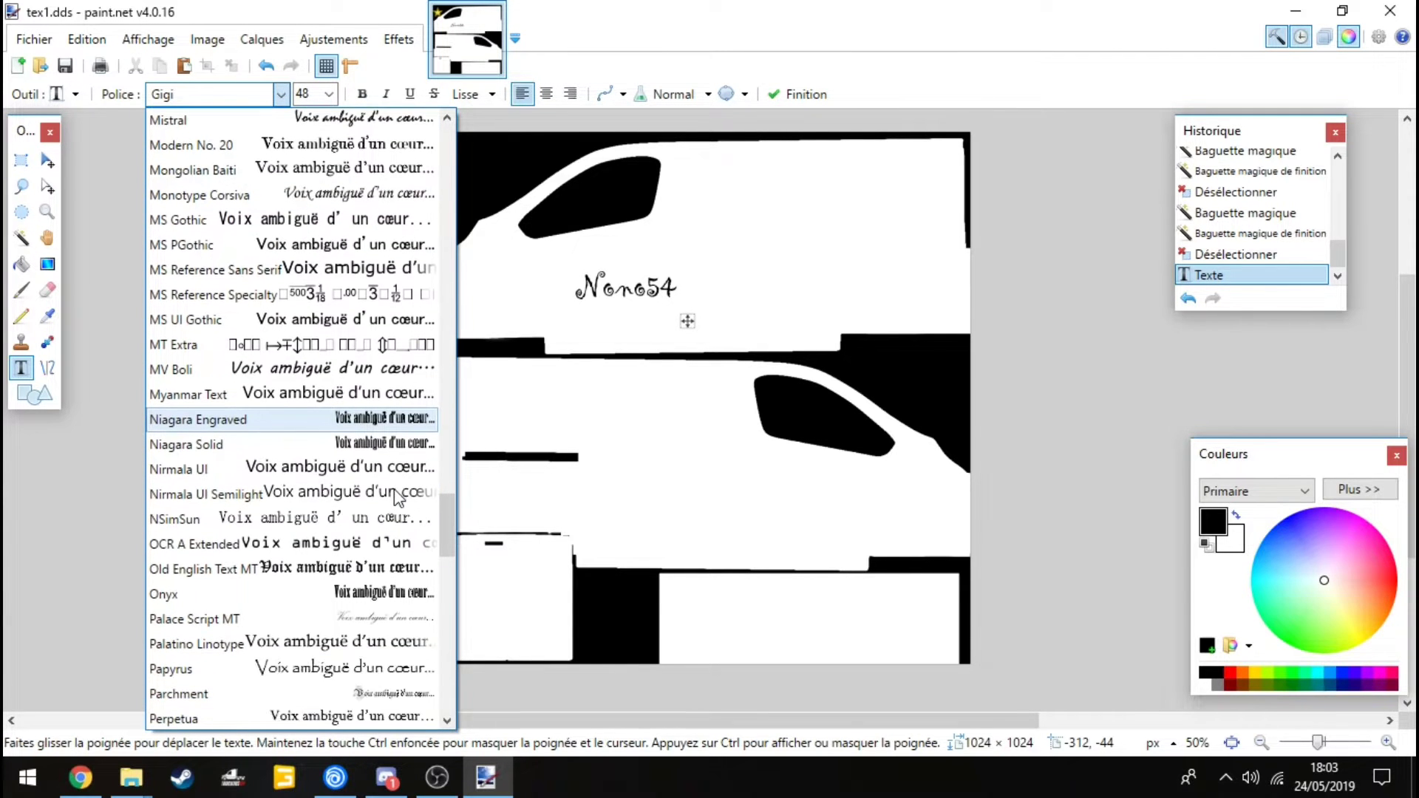
pyautogui.click(396, 618)
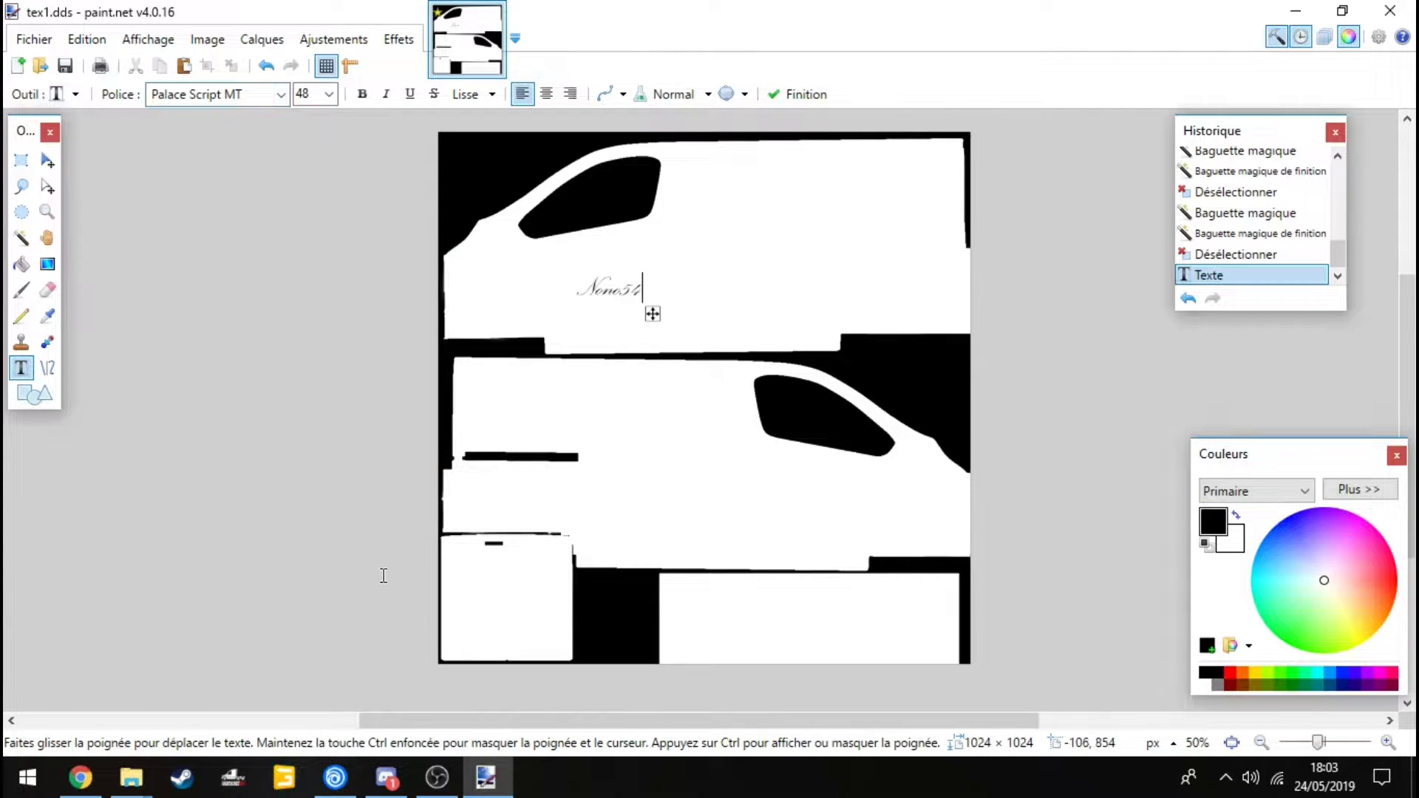
# - Set the font of the "Nono54" text to Showcard Gothic
pyautogui.click(281, 95)
pyautogui.scroll(-6, 354, 517)
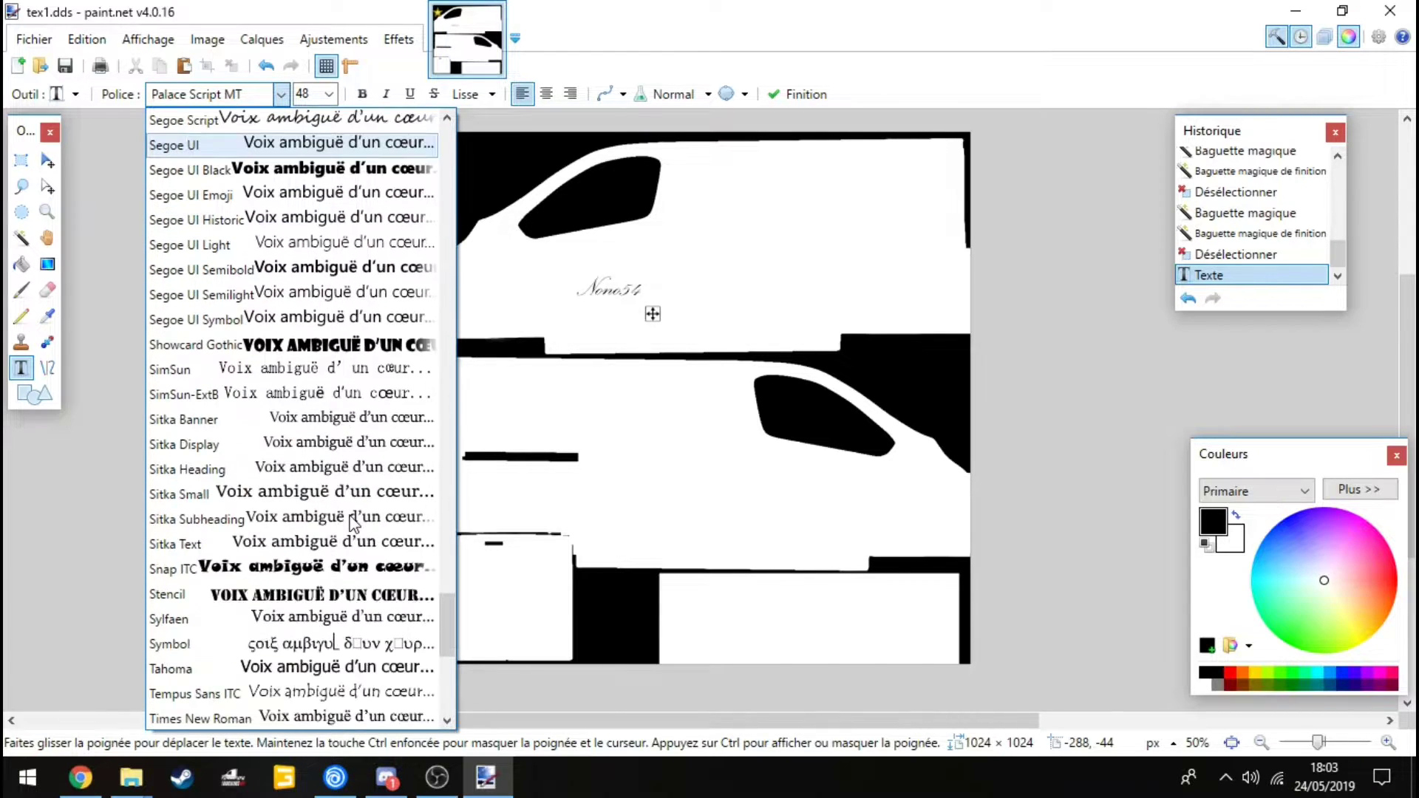
pyautogui.click(318, 339)
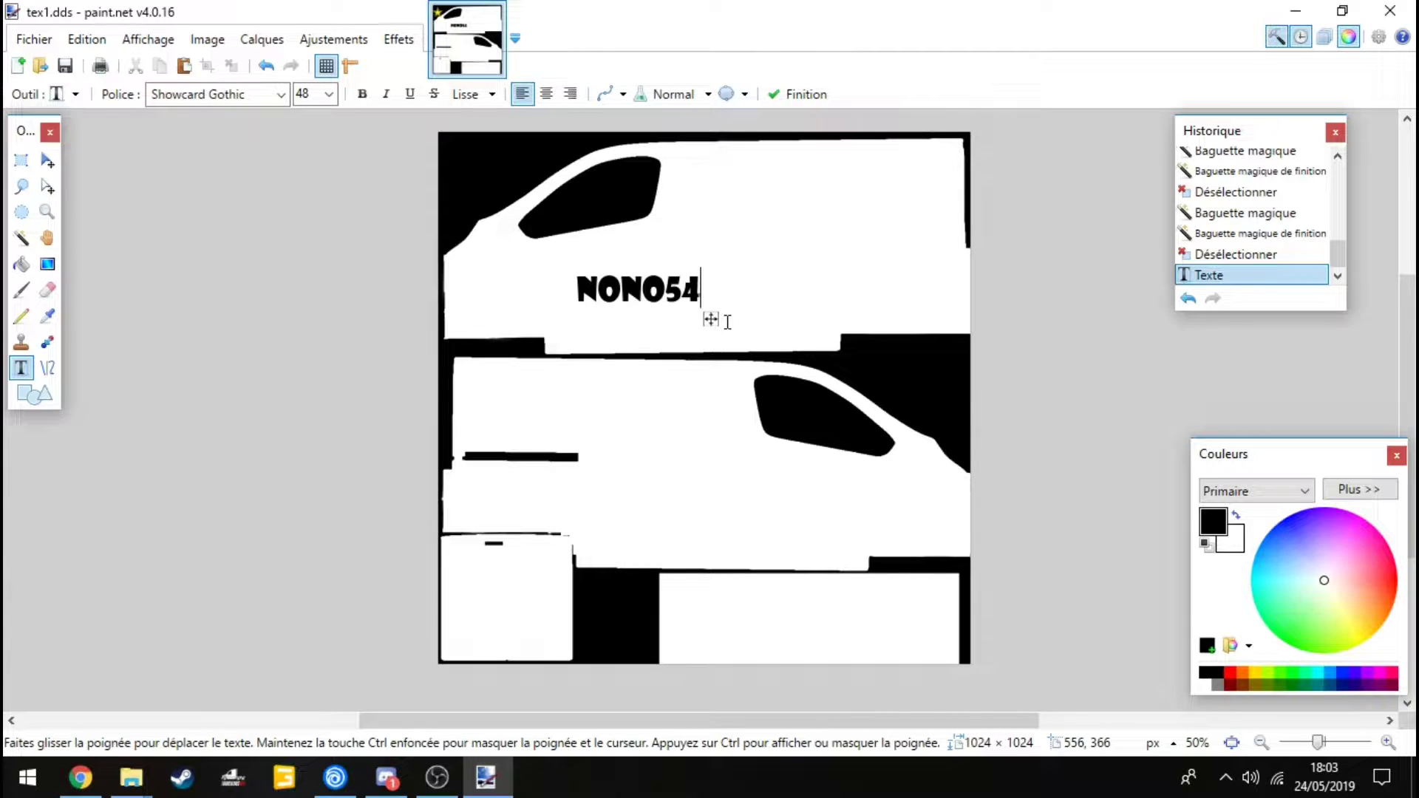
# - Colour the "Nono54" text black and move it toward the middle of the upper van side, near its lower edge
pyautogui.moveTo(712, 319); pyautogui.dragTo(777, 314)
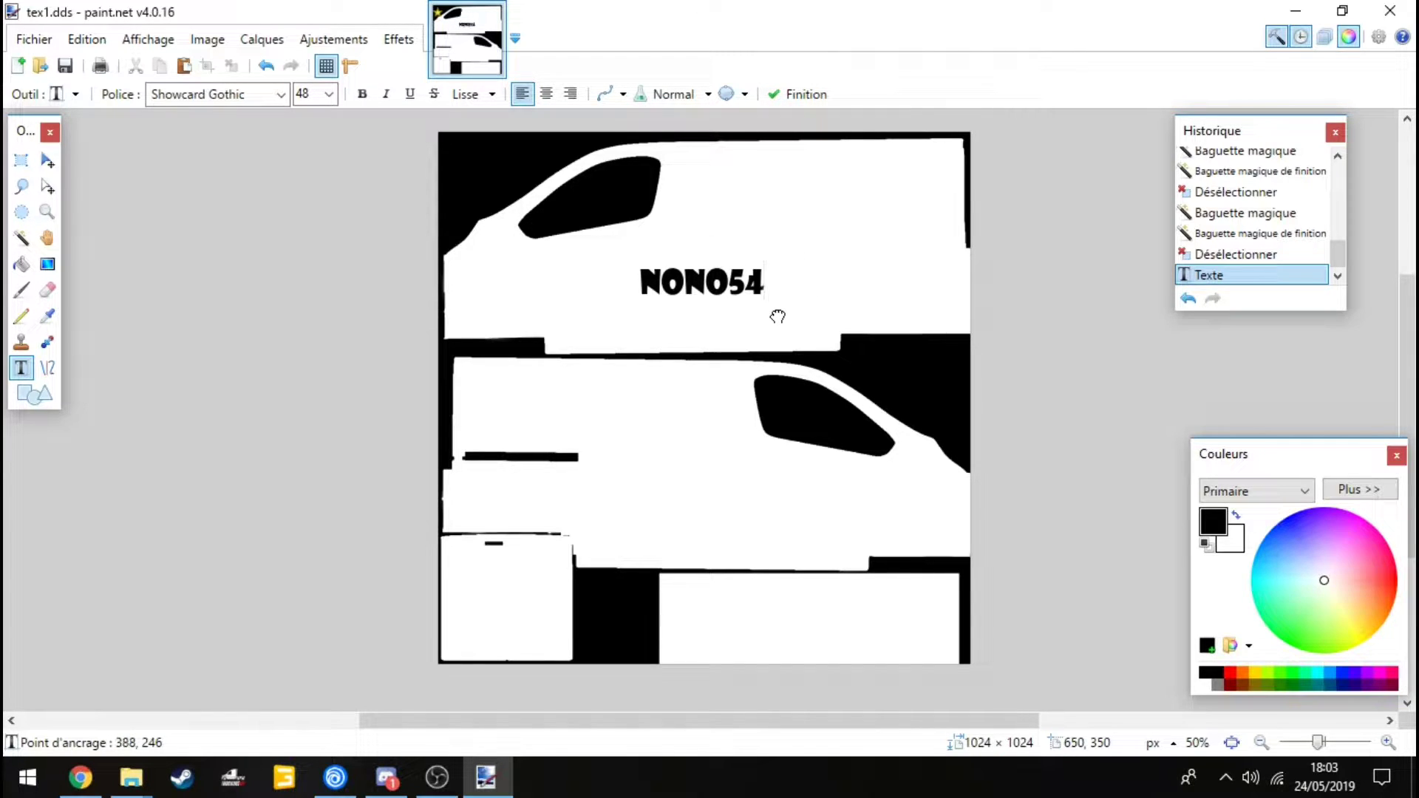
pyautogui.click(1210, 683)
pyautogui.click(1208, 671)
pyautogui.moveTo(775, 311); pyautogui.dragTo(755, 321)
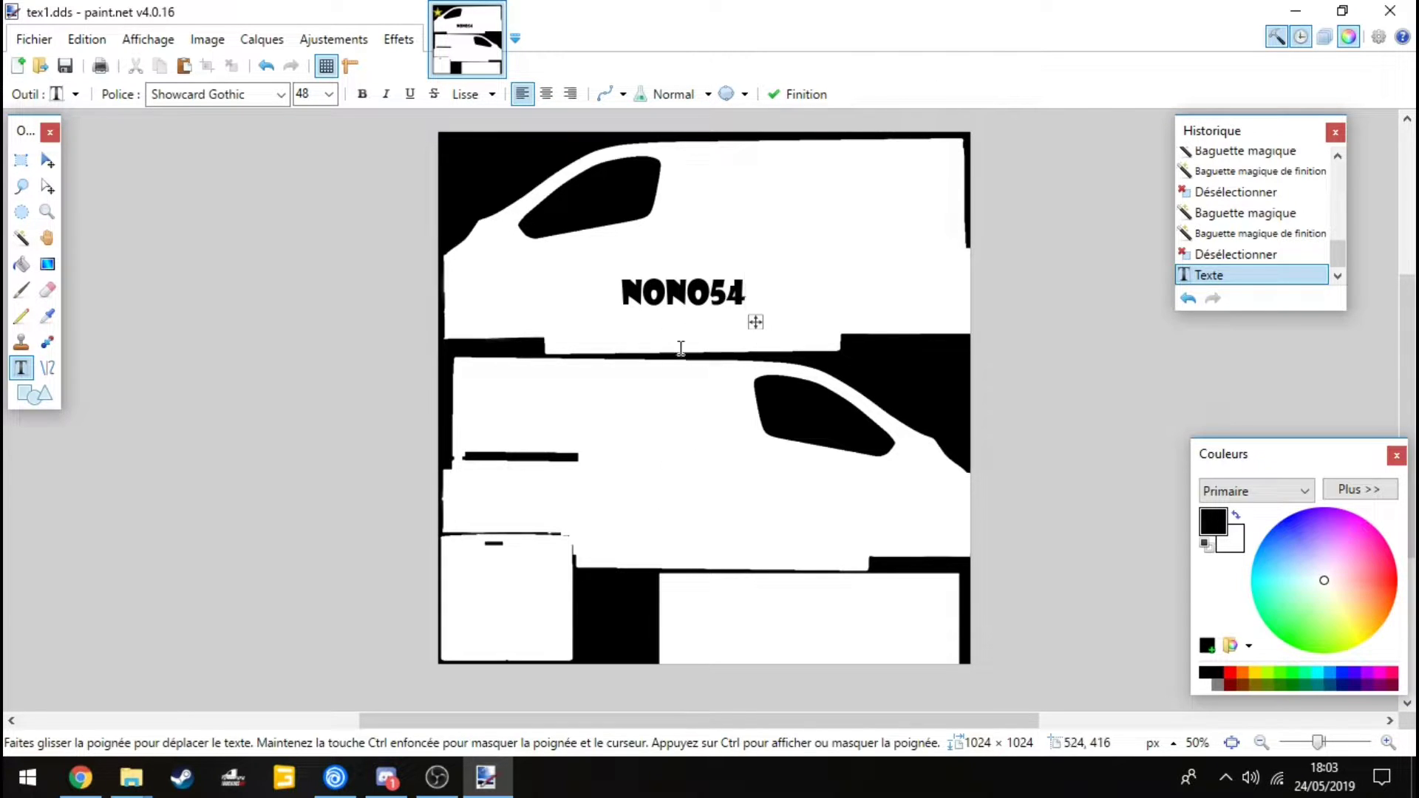
# - Add a matching "NONO54" text to the lower van side and shift it slightly toward the front of the van
pyautogui.click(629, 500)
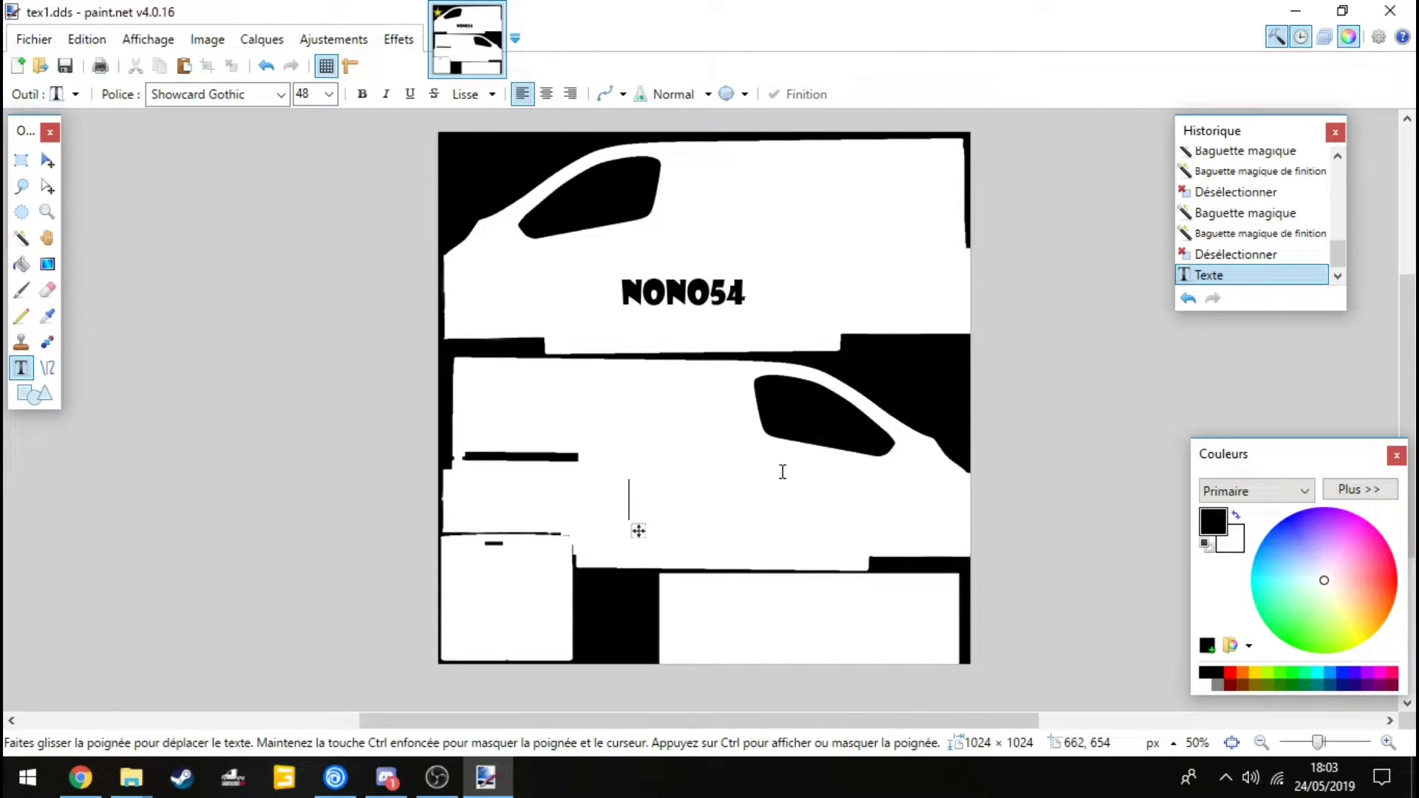
pyautogui.write('NONO54')
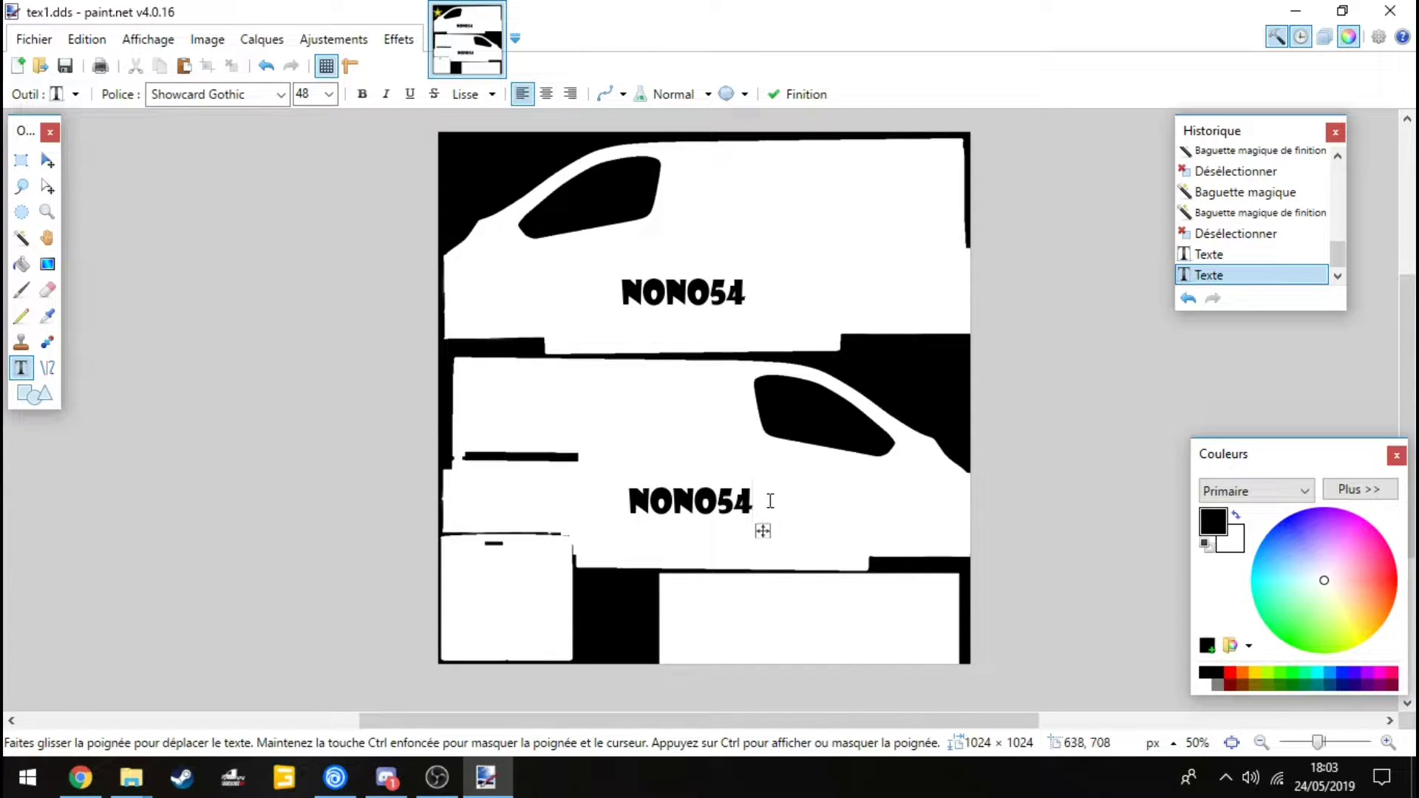
pyautogui.moveTo(764, 530); pyautogui.dragTo(785, 533)
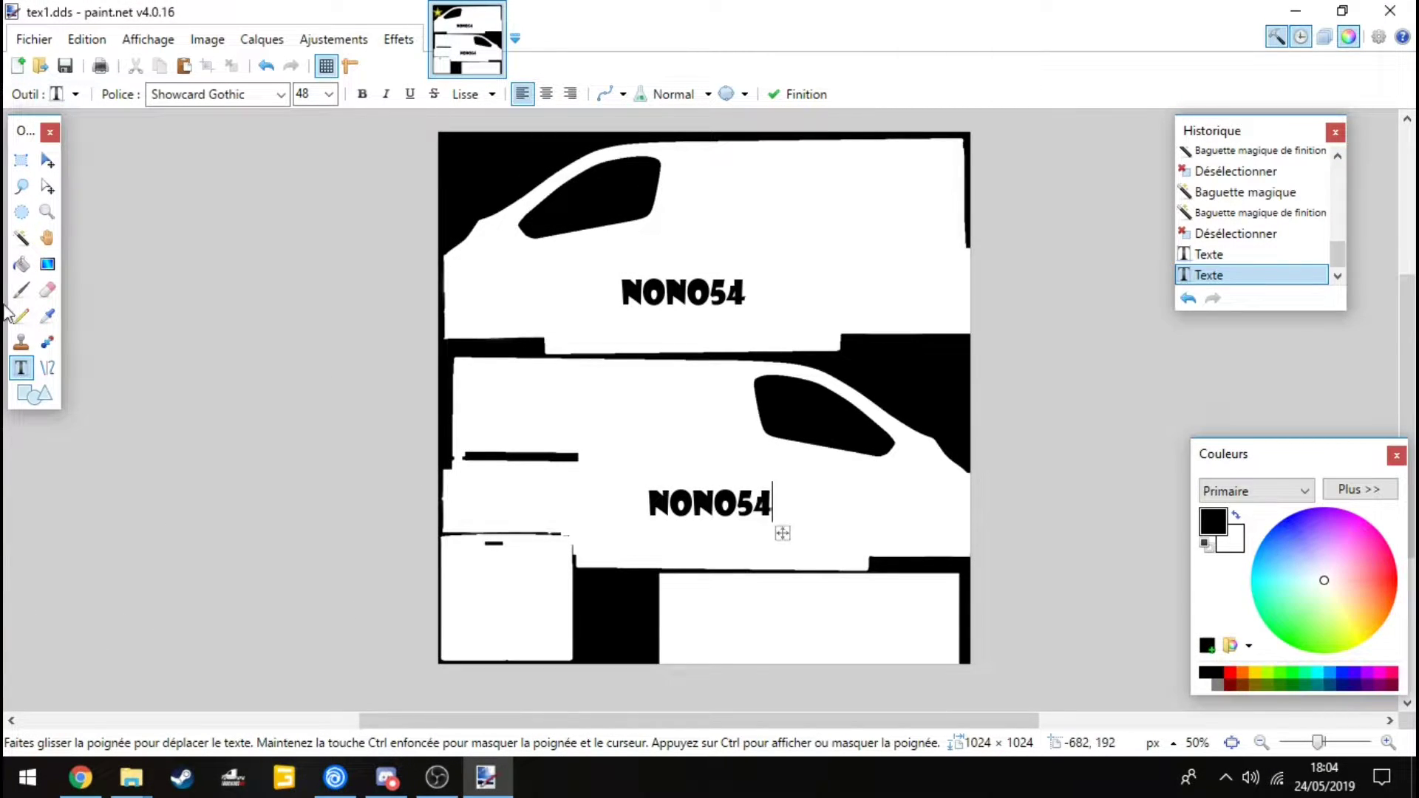
# - Switch to Chrome and copy the flaming Nono54 image from logo.png
pyautogui.click(79, 777)
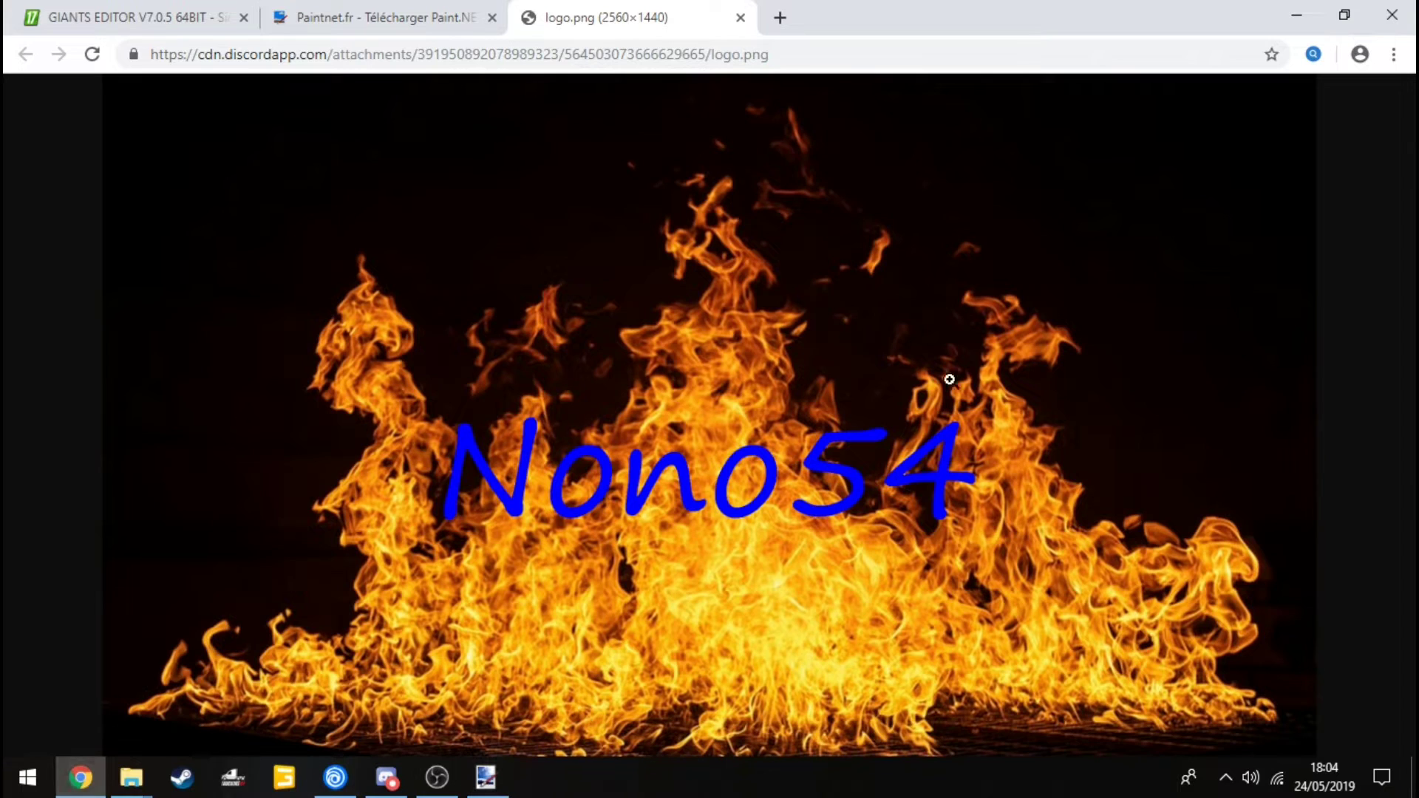
pyautogui.rightClick(678, 334)
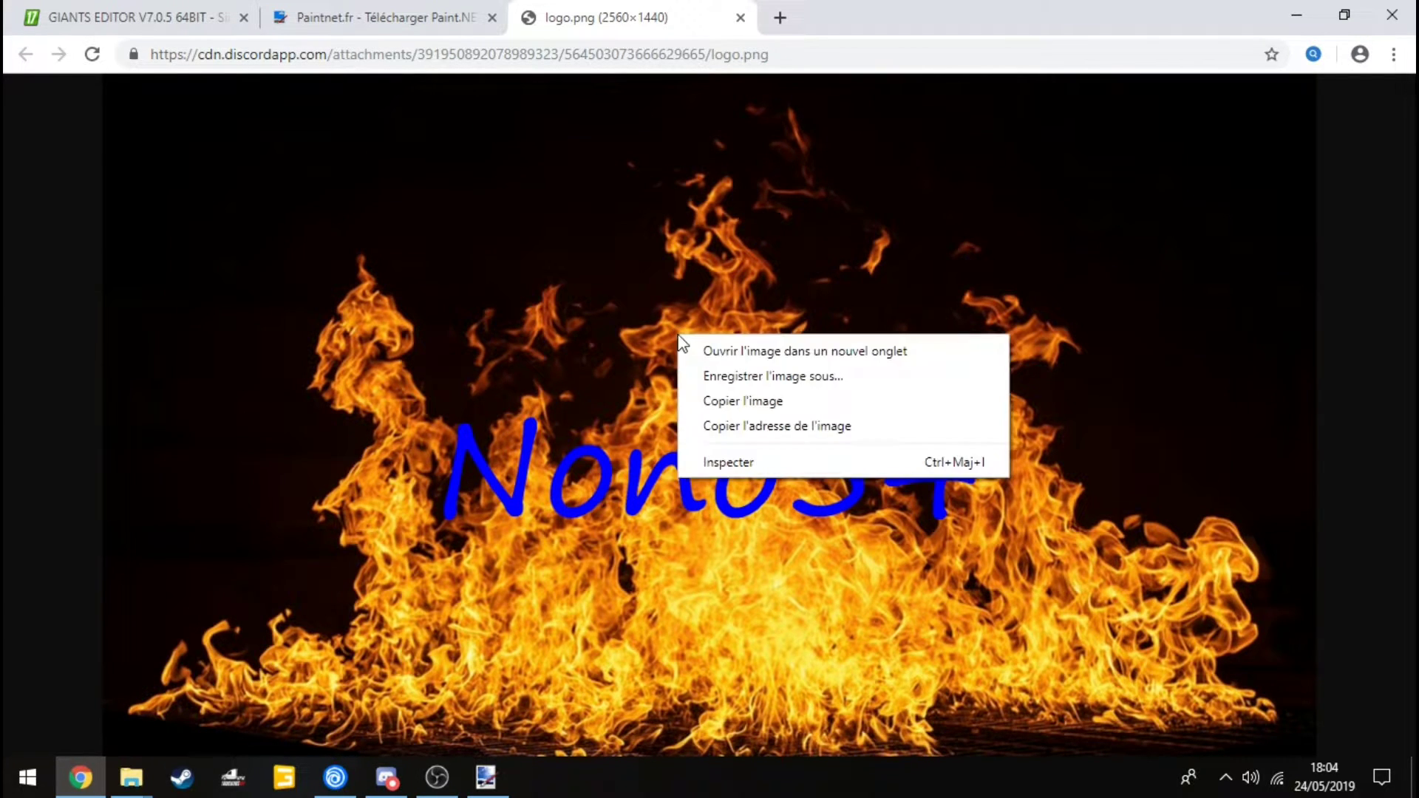
pyautogui.click(798, 398)
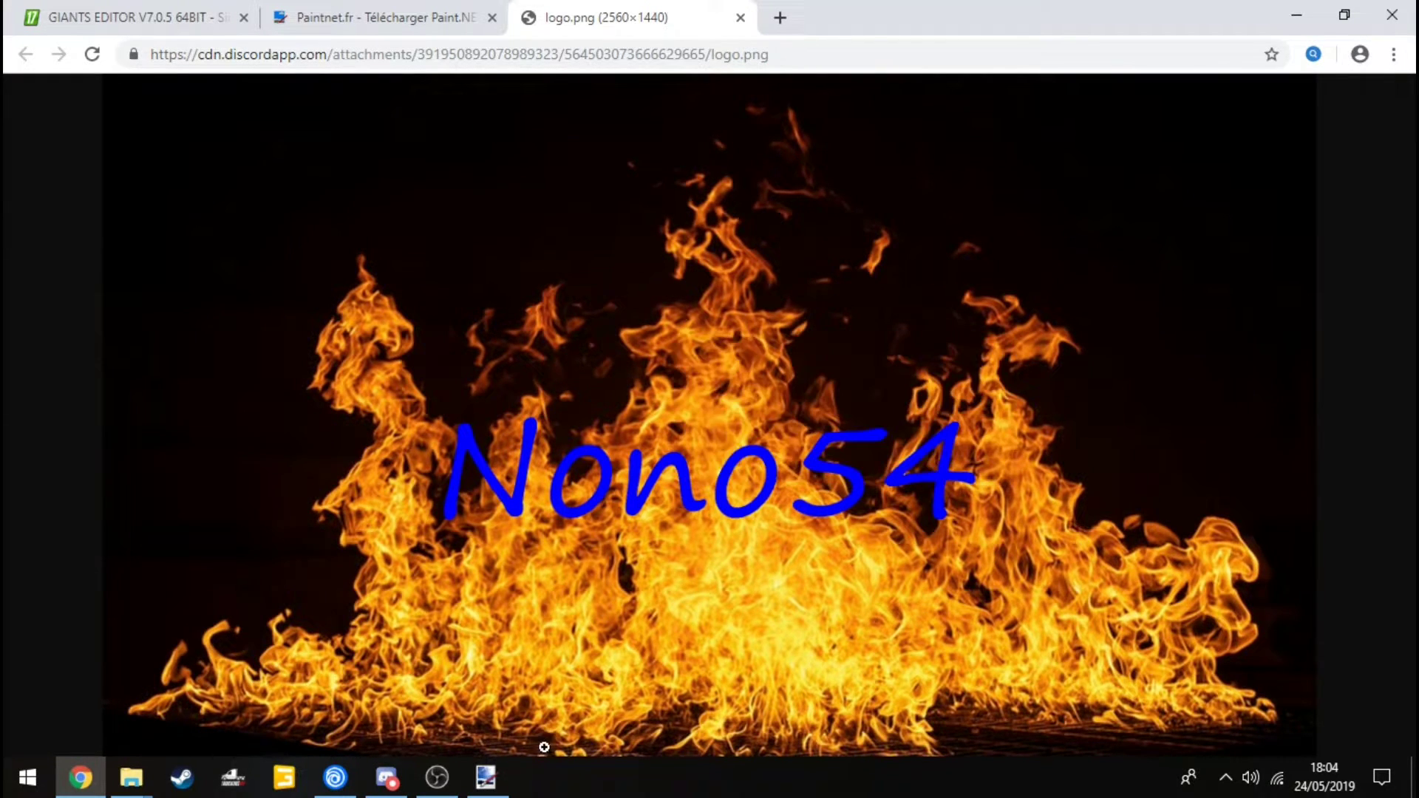
# - Return to paint.net and paste the logo into tex1.dds without changing the canvas size
pyautogui.click(486, 777)
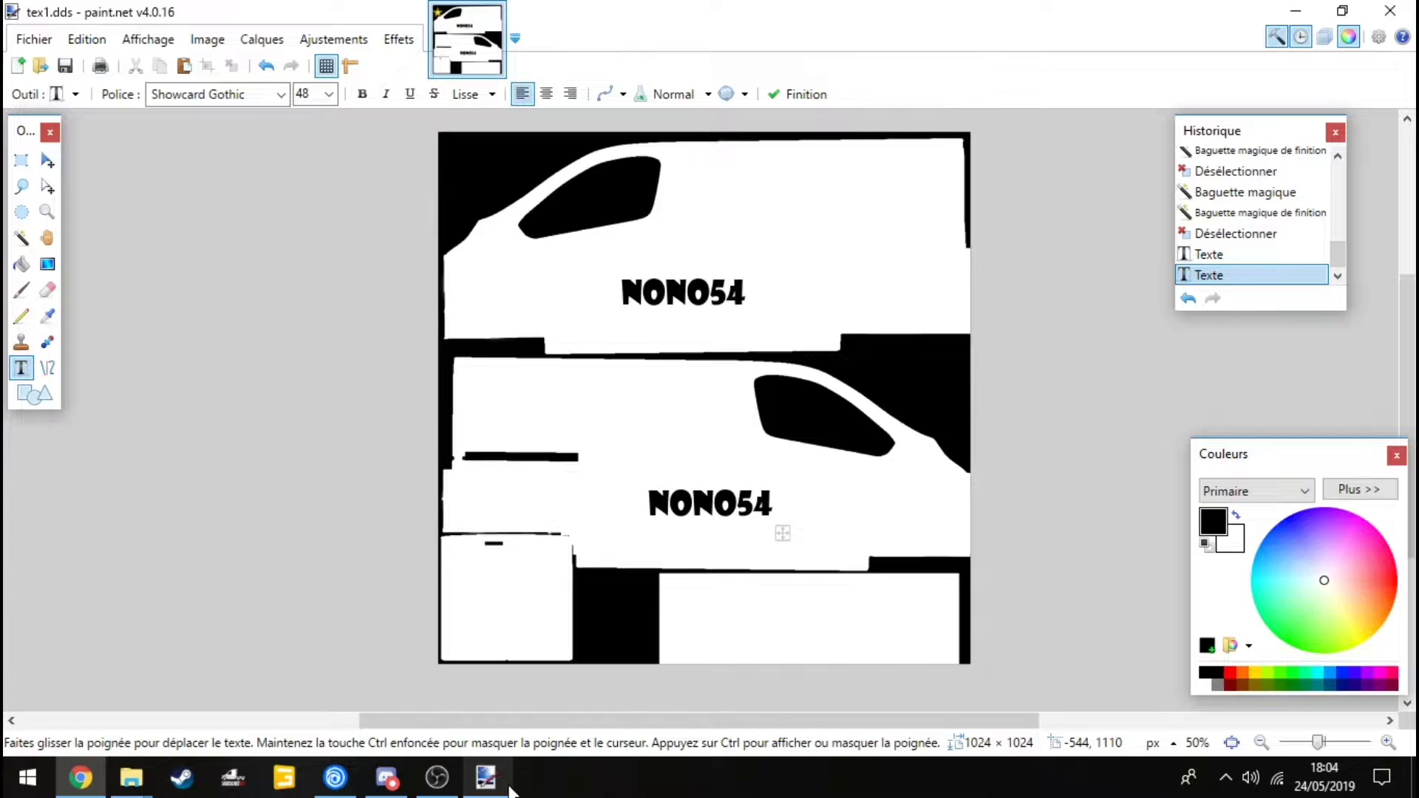
pyautogui.click(185, 71)
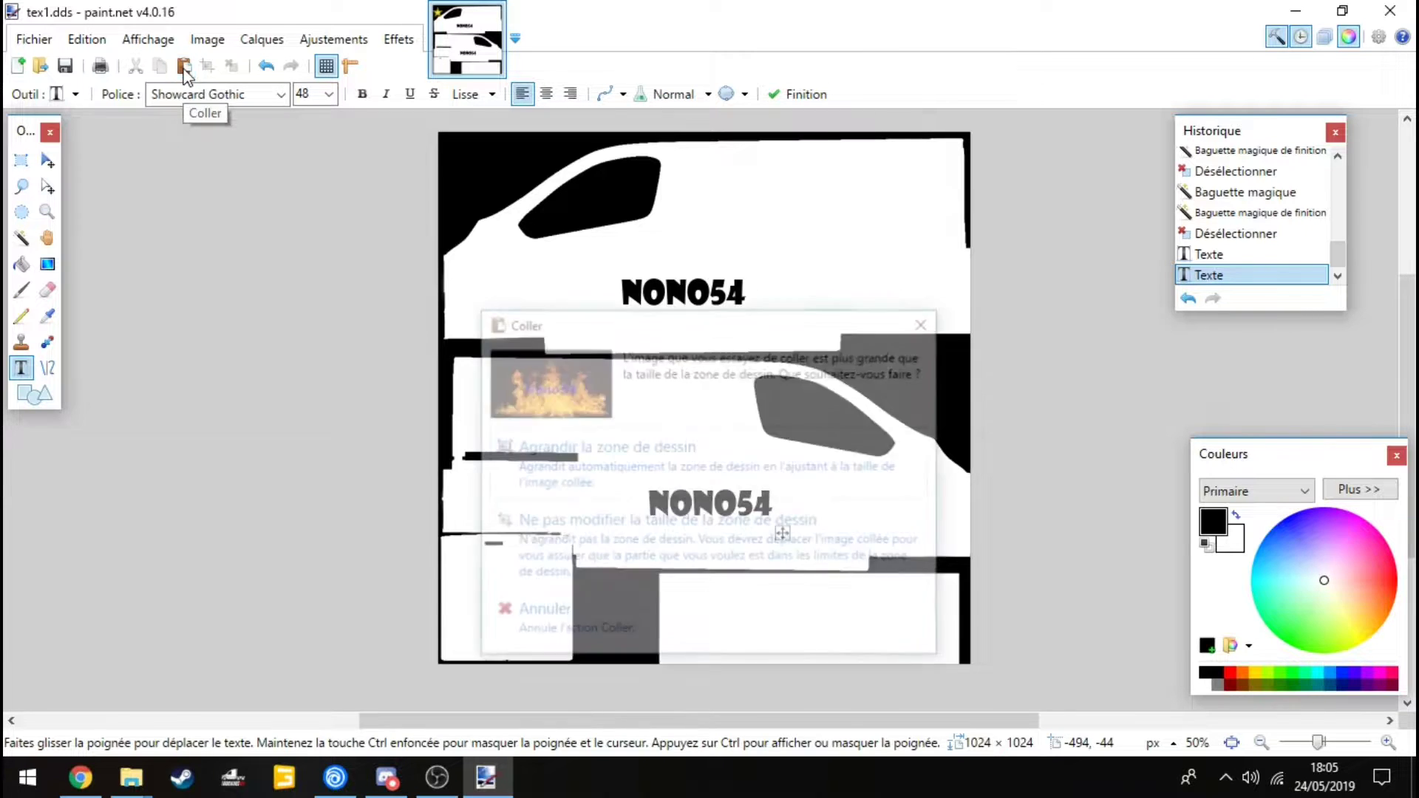
pyautogui.click(674, 548)
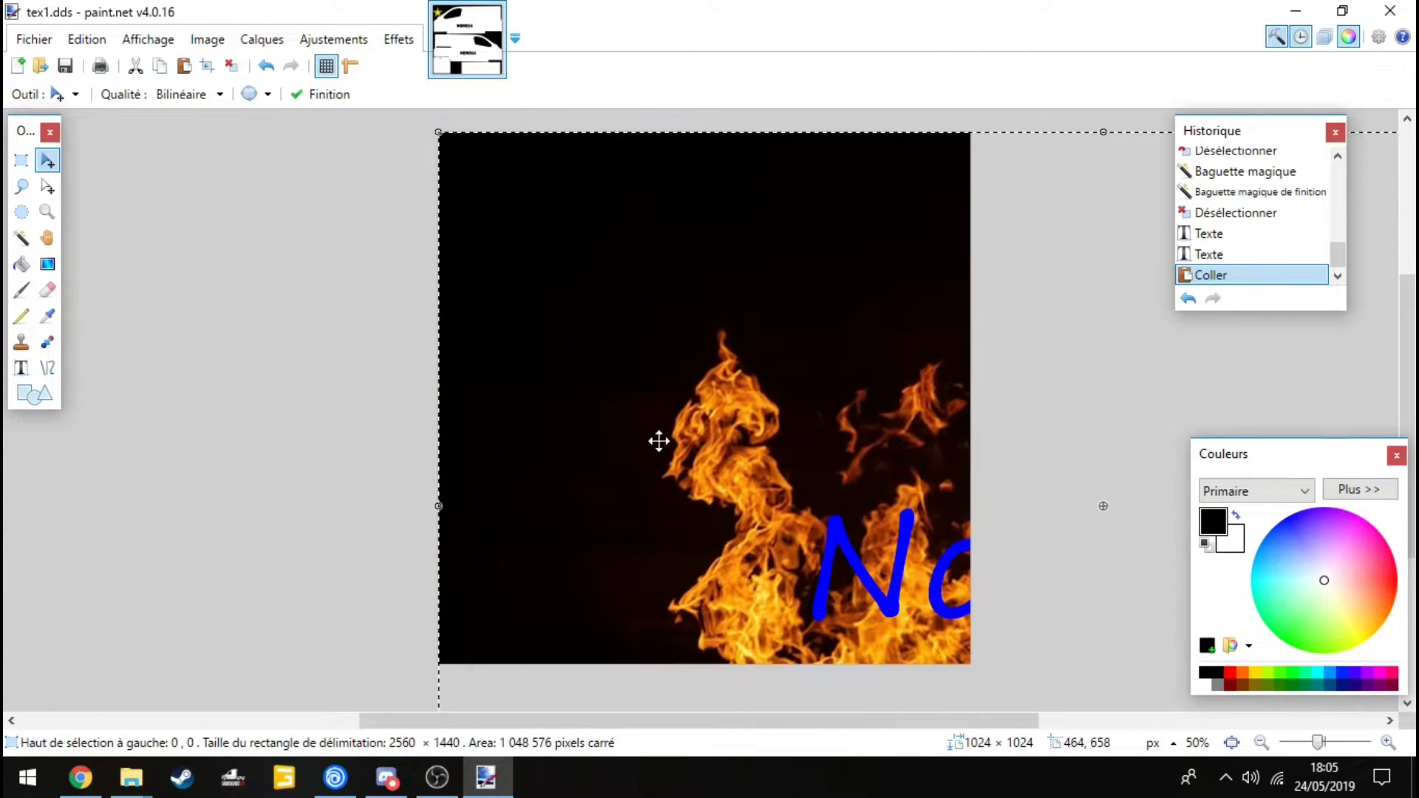
# - Shrink the pasted logo to about 414 × 216 pixels and place it on the upper van side's rear panel above the text
pyautogui.moveTo(610, 232); pyautogui.dragTo(1130, 505)
pyautogui.moveTo(332, 117); pyautogui.dragTo(937, 350)
pyautogui.moveTo(721, 254); pyautogui.dragTo(1024, 423)
pyautogui.moveTo(1124, 515); pyautogui.dragTo(981, 282)
# - Select the logo's black background with the Magic Wand, fill it with white and clear the selection
pyautogui.press('s')
pyautogui.press('s')
pyautogui.press('s')
pyautogui.press('s')
pyautogui.click(805, 222)
pyautogui.click(1214, 675)
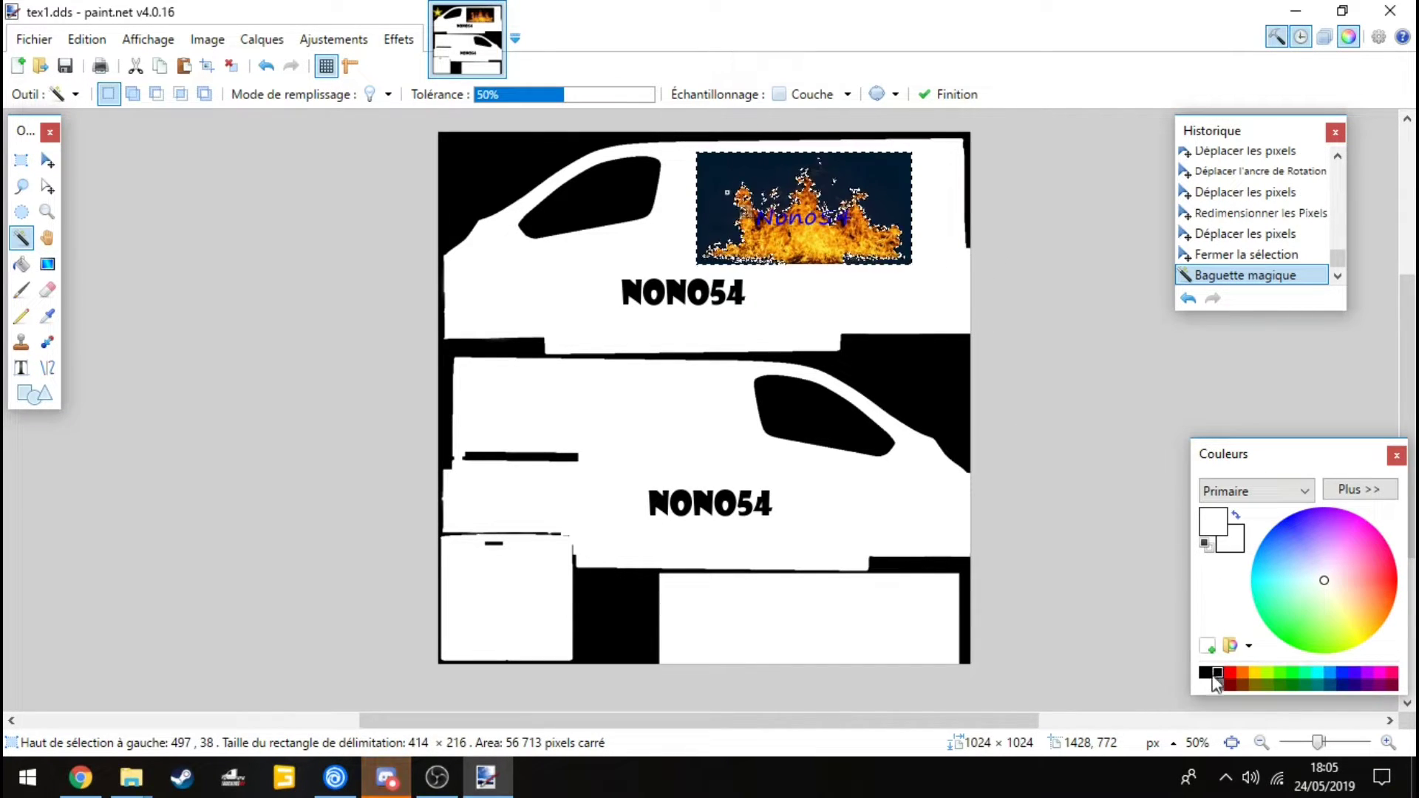
pyautogui.press('BackSpace')
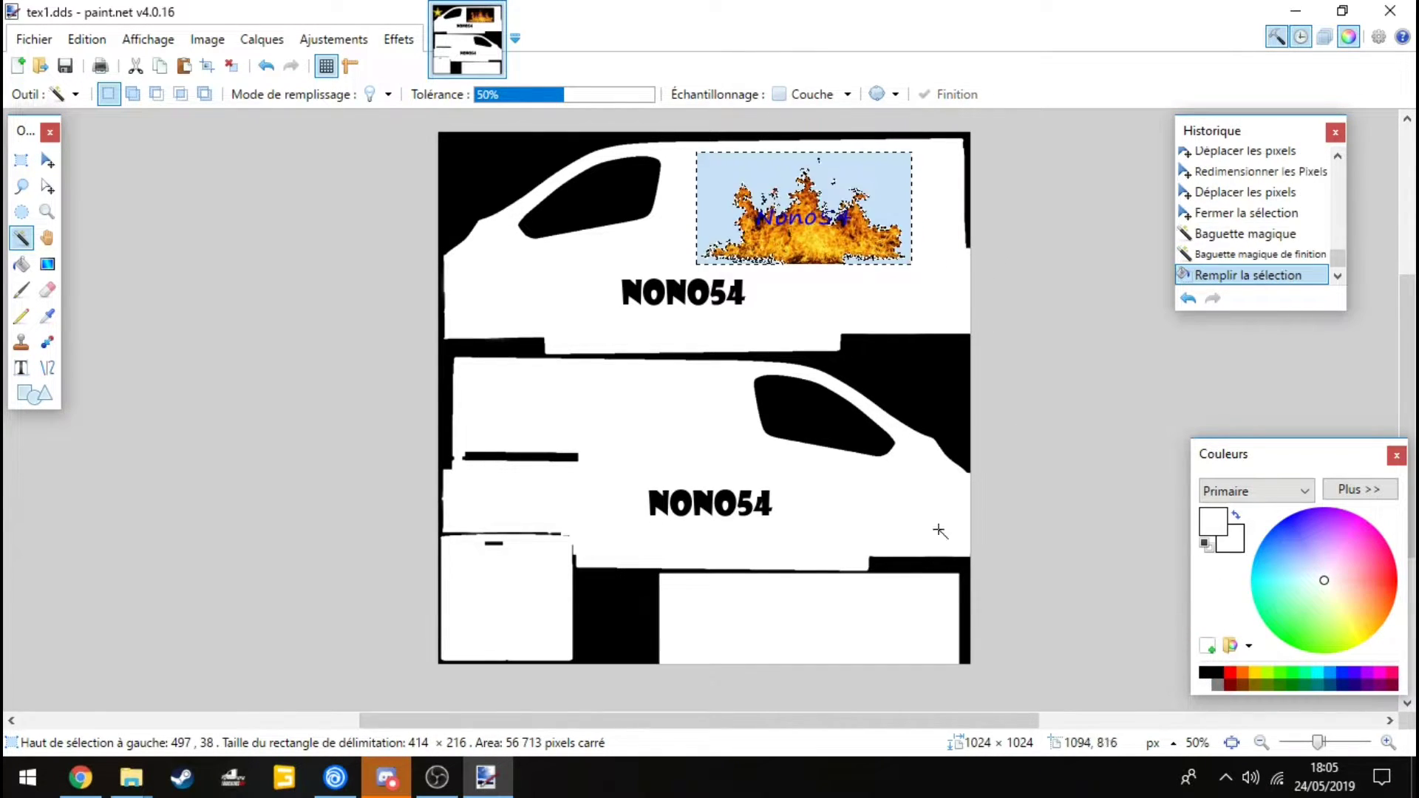
pyautogui.click(21, 159)
pyautogui.click(248, 209)
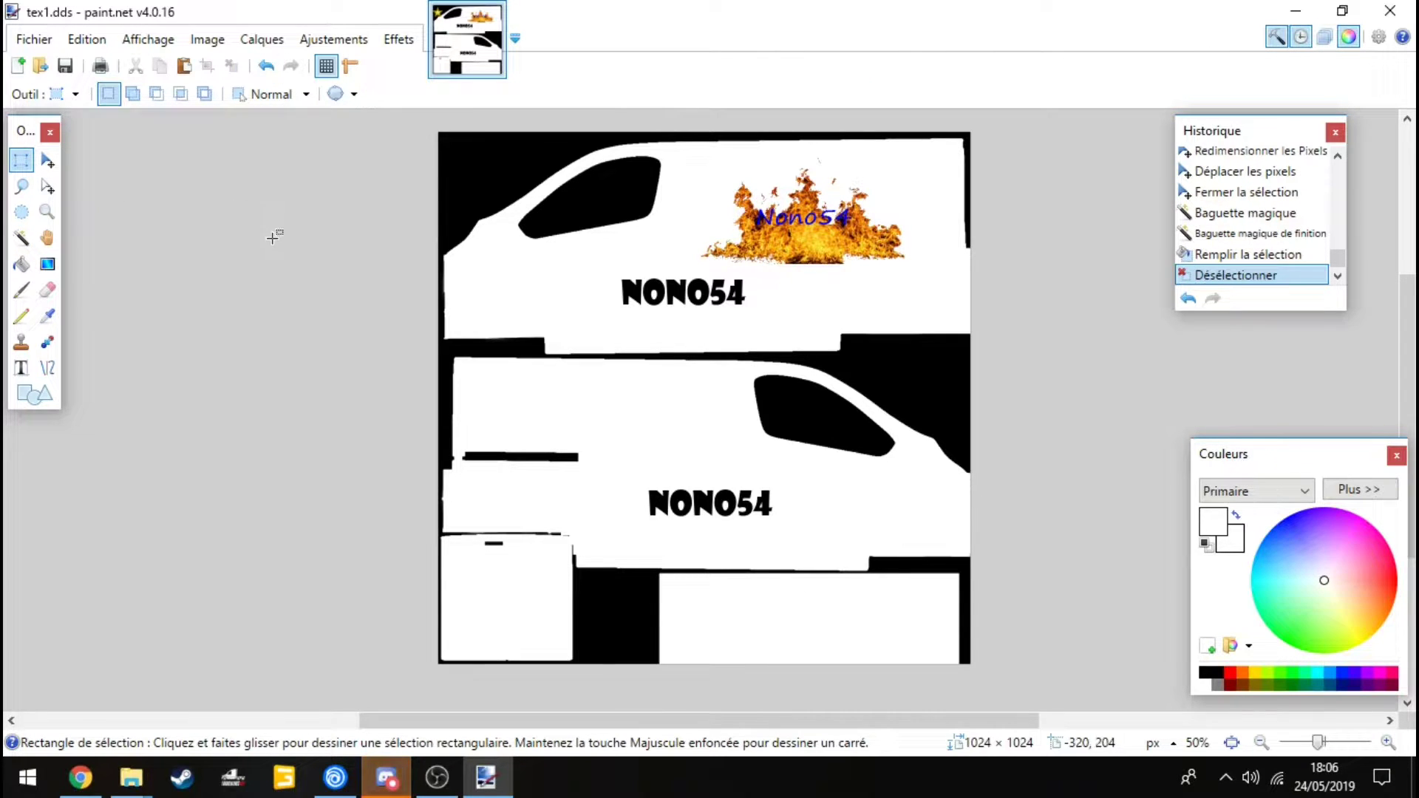
# - Duplicate the cleaned flame logo from the upper van side and place the copy above the text on the lower van side
pyautogui.click(184, 66)
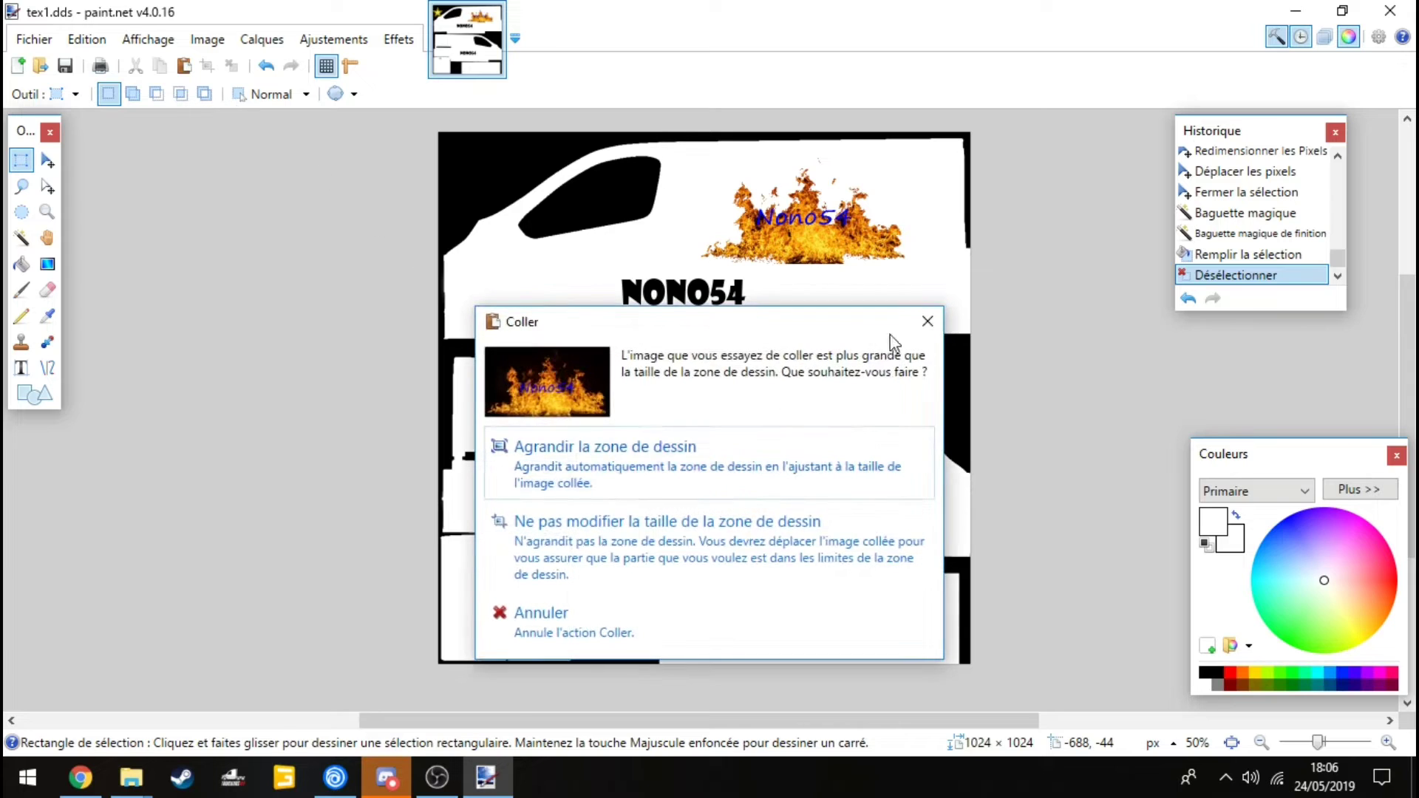
pyautogui.click(924, 324)
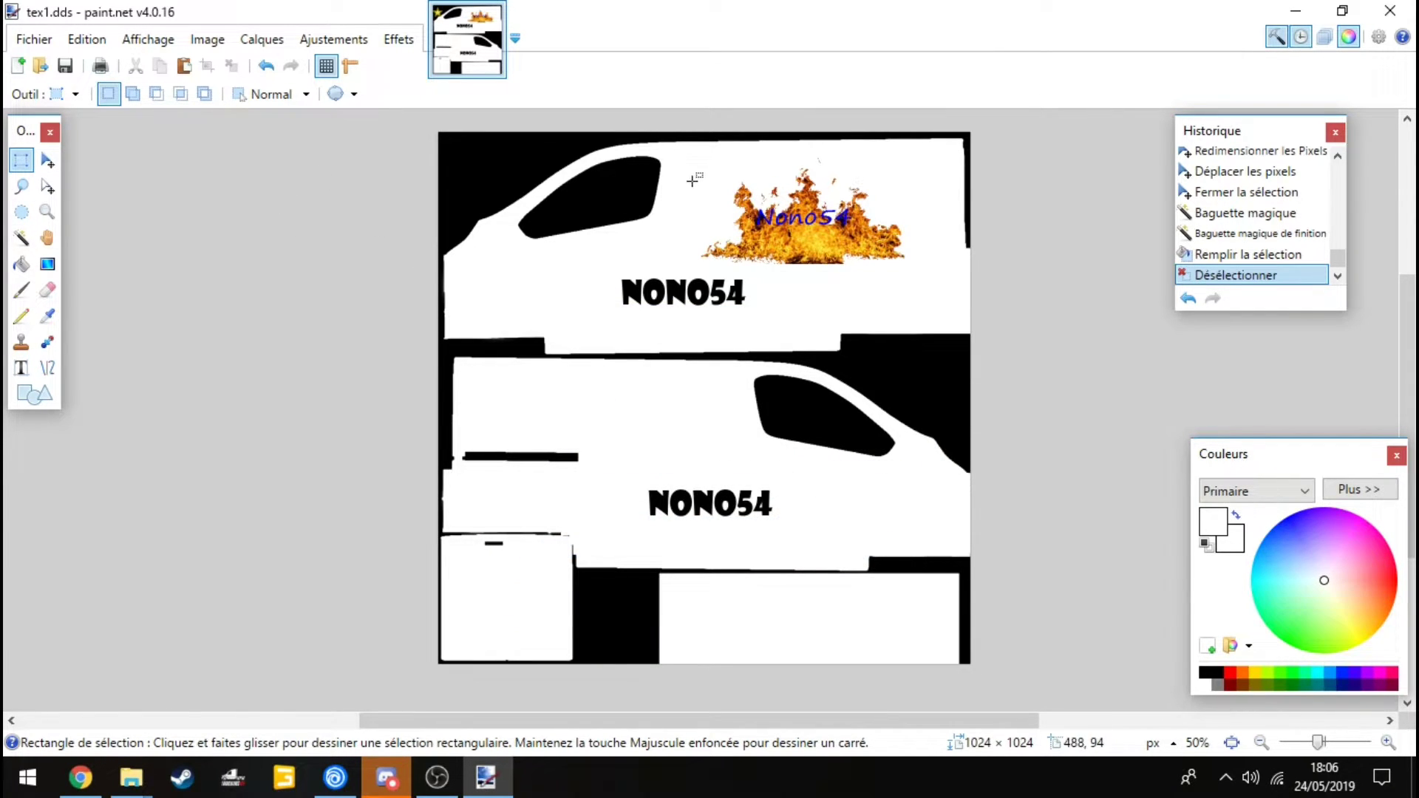
pyautogui.moveTo(675, 156); pyautogui.dragTo(916, 271)
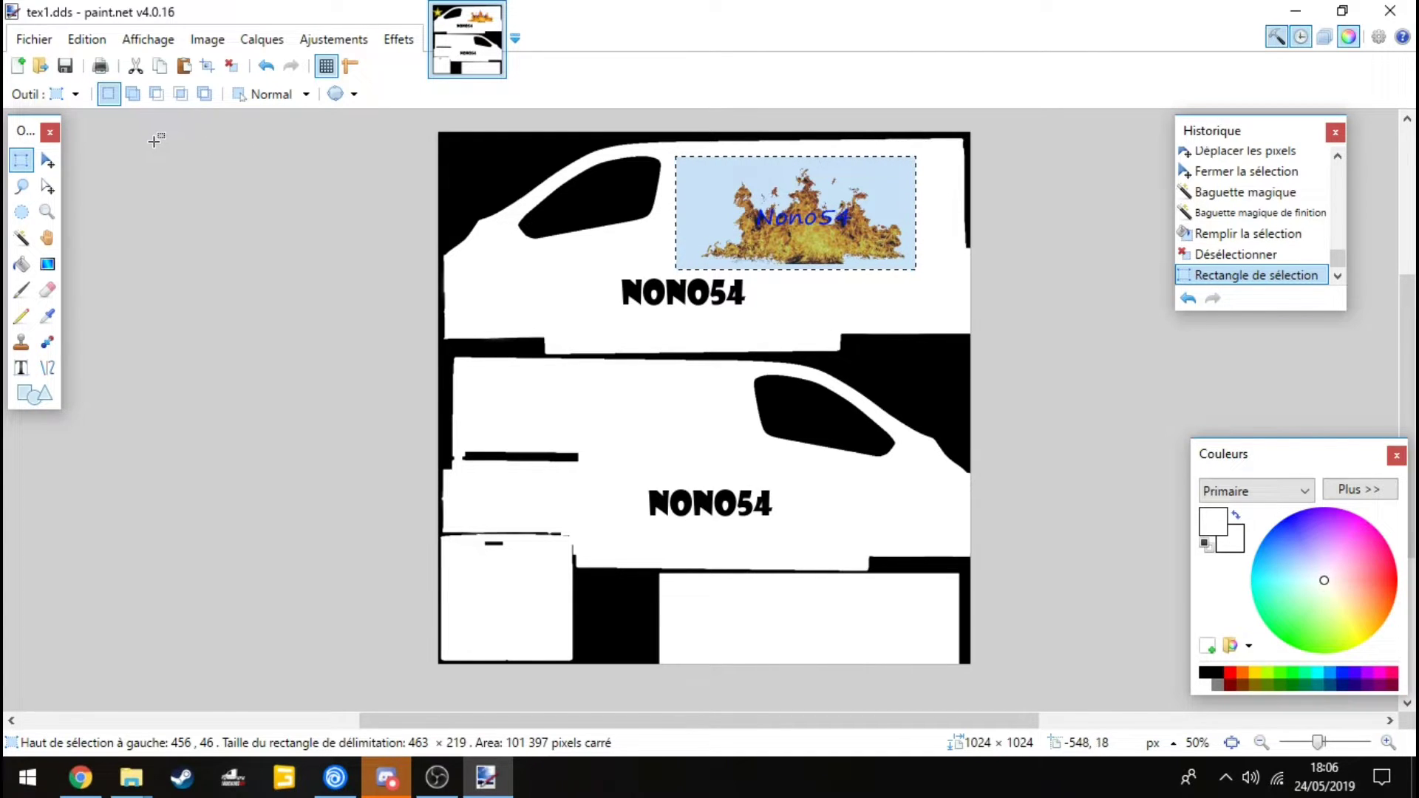
pyautogui.hotkey('ctrl', 'v')
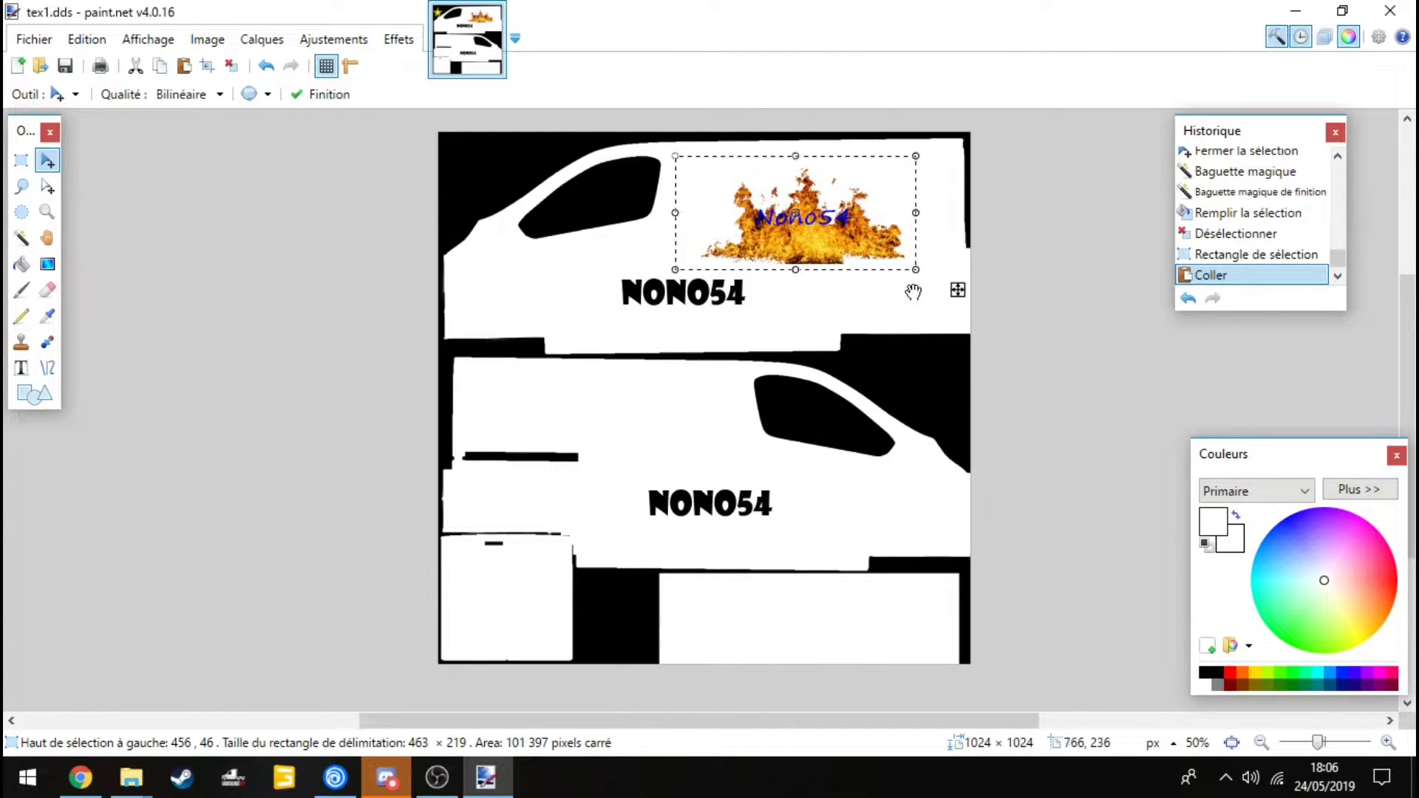
pyautogui.moveTo(956, 290); pyautogui.dragTo(791, 500)
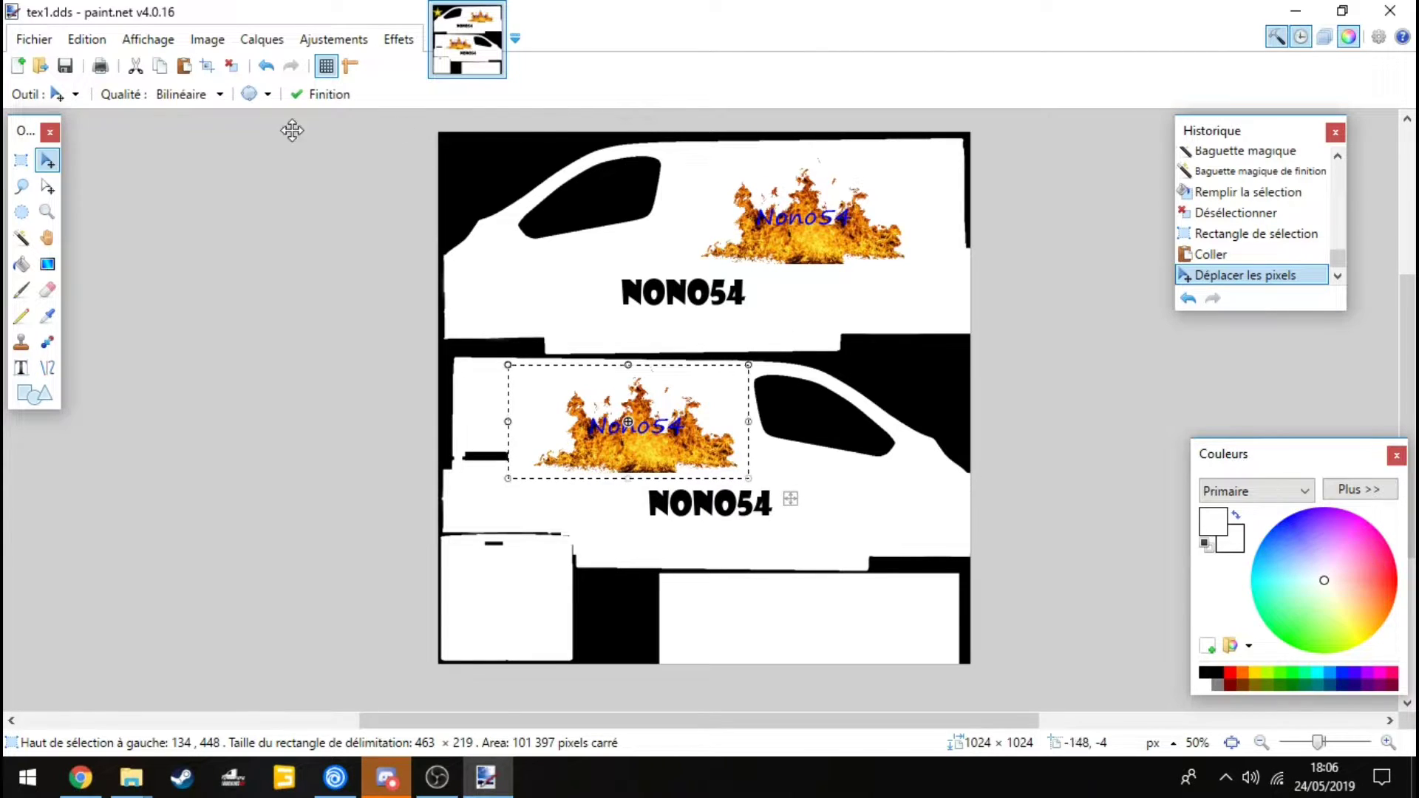
# - Paste the flame logo again, shrunk to about 249 × 137 pixels, onto the small panel below the lower van side, and save tex1.dds
pyautogui.click(22, 158)
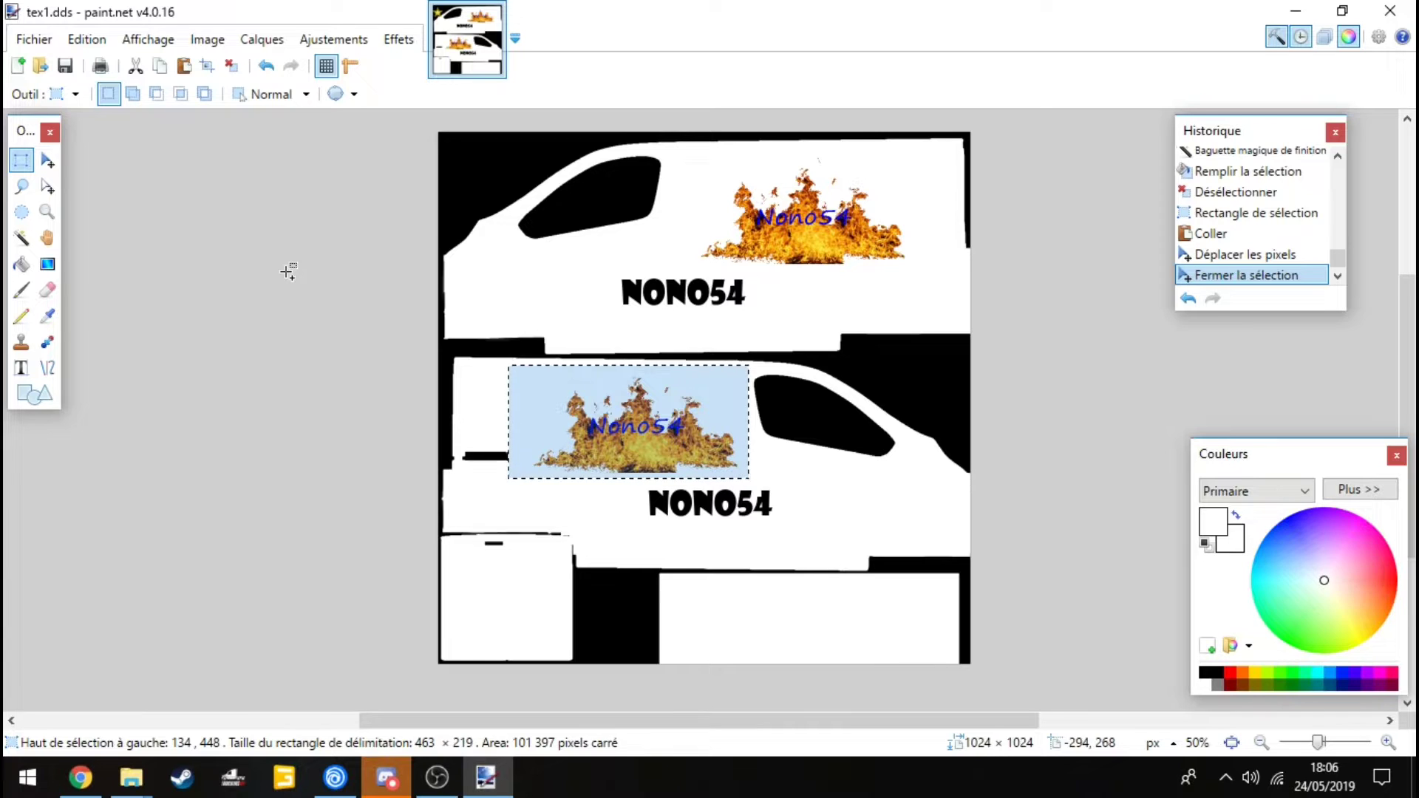
pyautogui.hotkey('ctrl', 'v')
pyautogui.moveTo(957, 290); pyautogui.dragTo(608, 655)
pyautogui.click(65, 66)
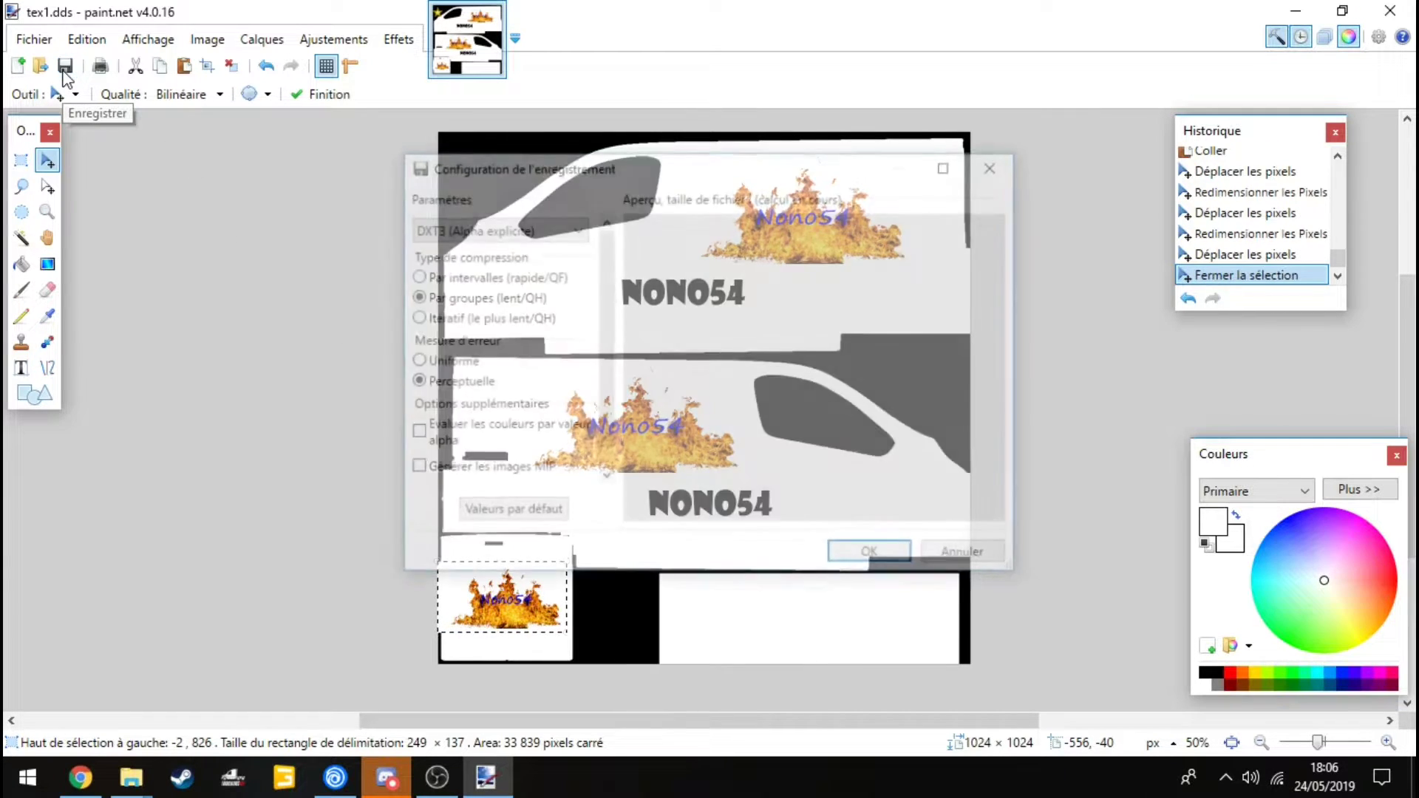
pyautogui.click(846, 556)
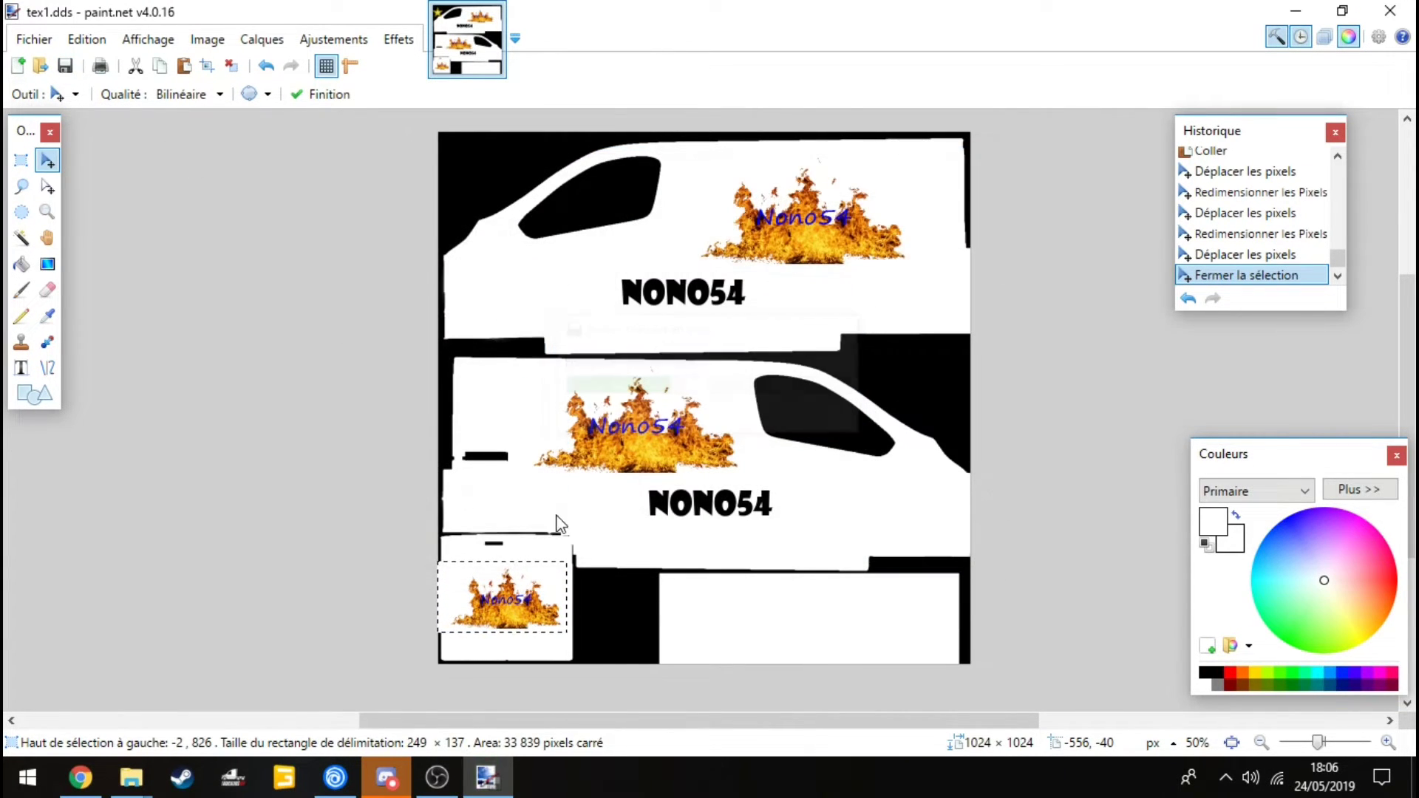
# - Open the renault-vsm i3d model from the FSPS_renaulttrafic2015_Civil folder in GIANTS Editor and dismiss the welcome window
pyautogui.moveTo(146, 765)
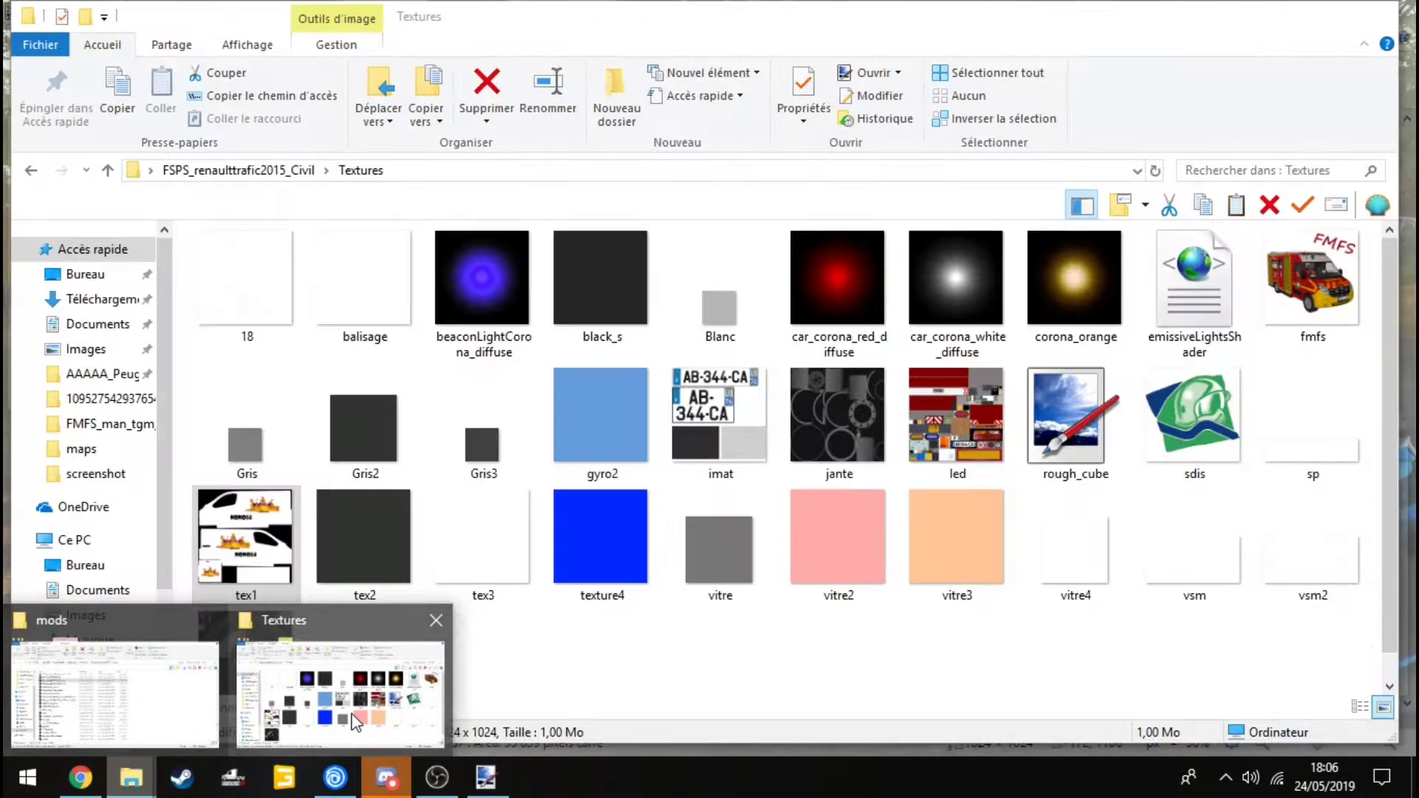
pyautogui.click(340, 680)
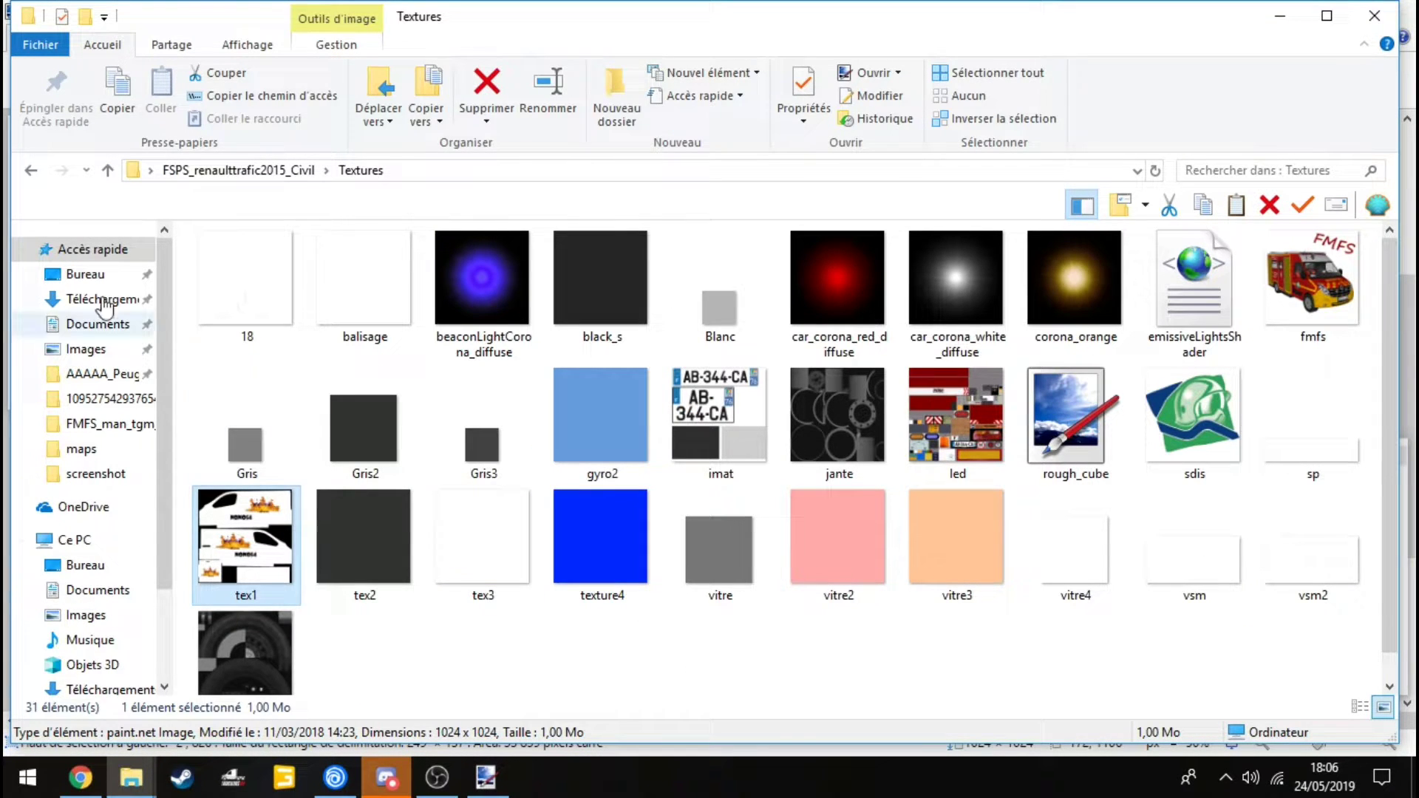
pyautogui.click(30, 171)
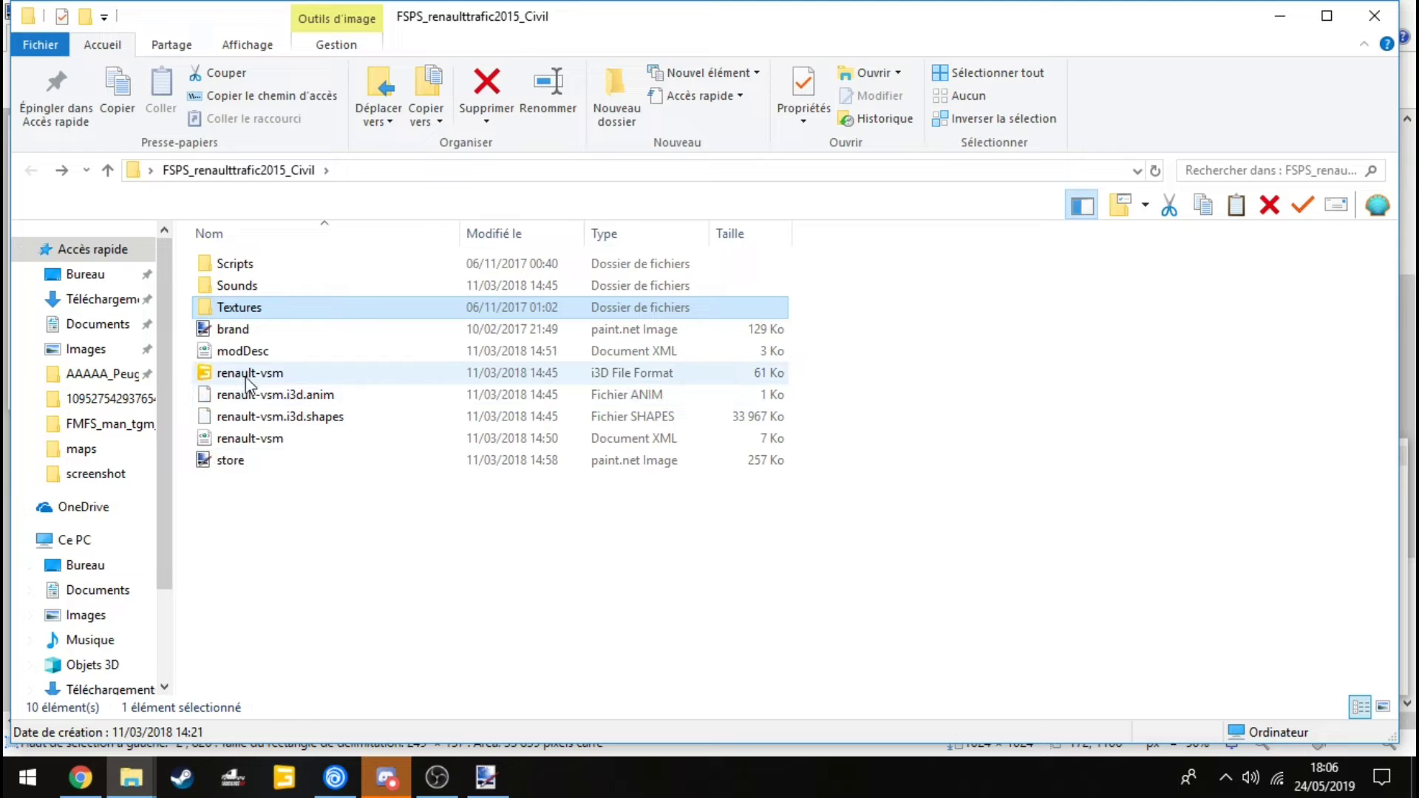
pyautogui.click(321, 370)
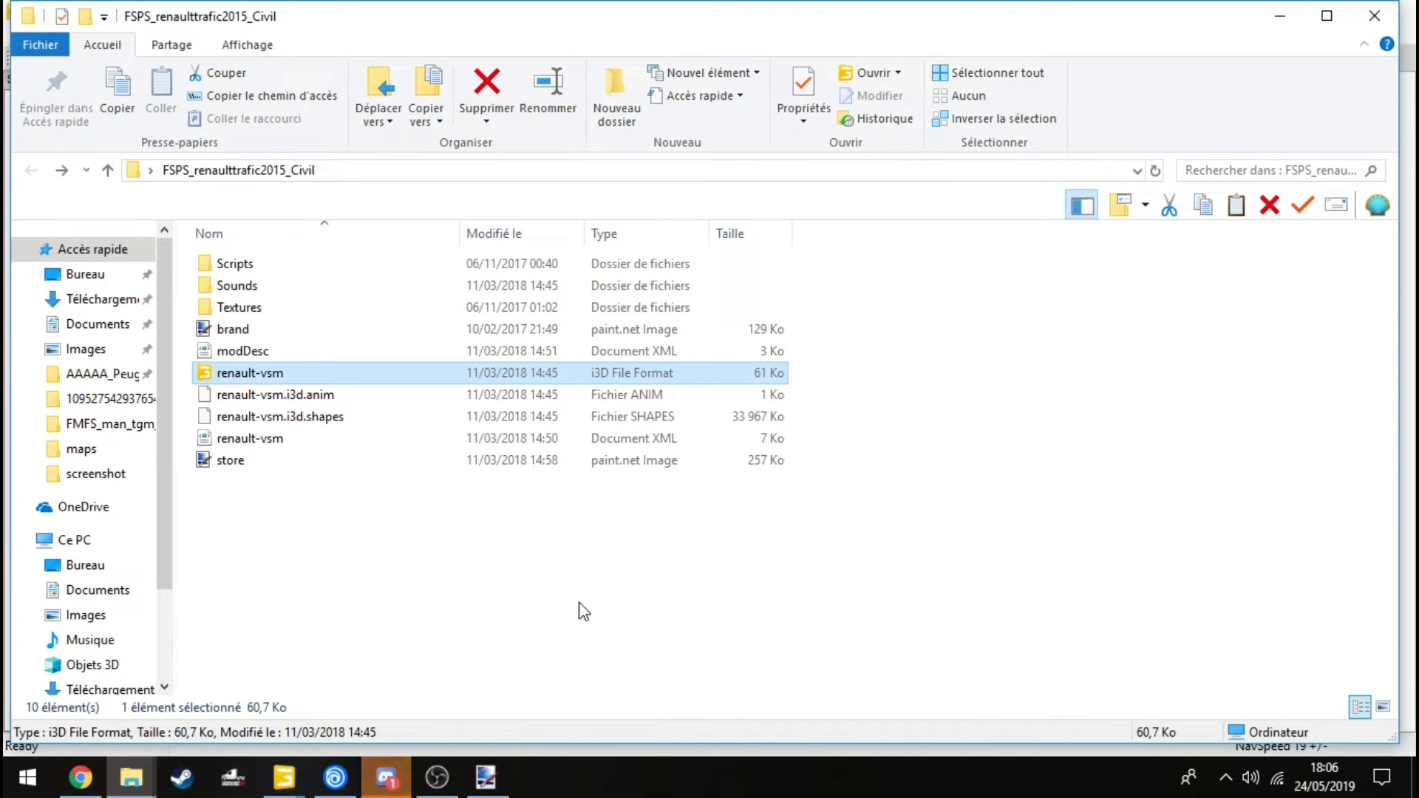
pyautogui.click(284, 778)
pyautogui.click(318, 739)
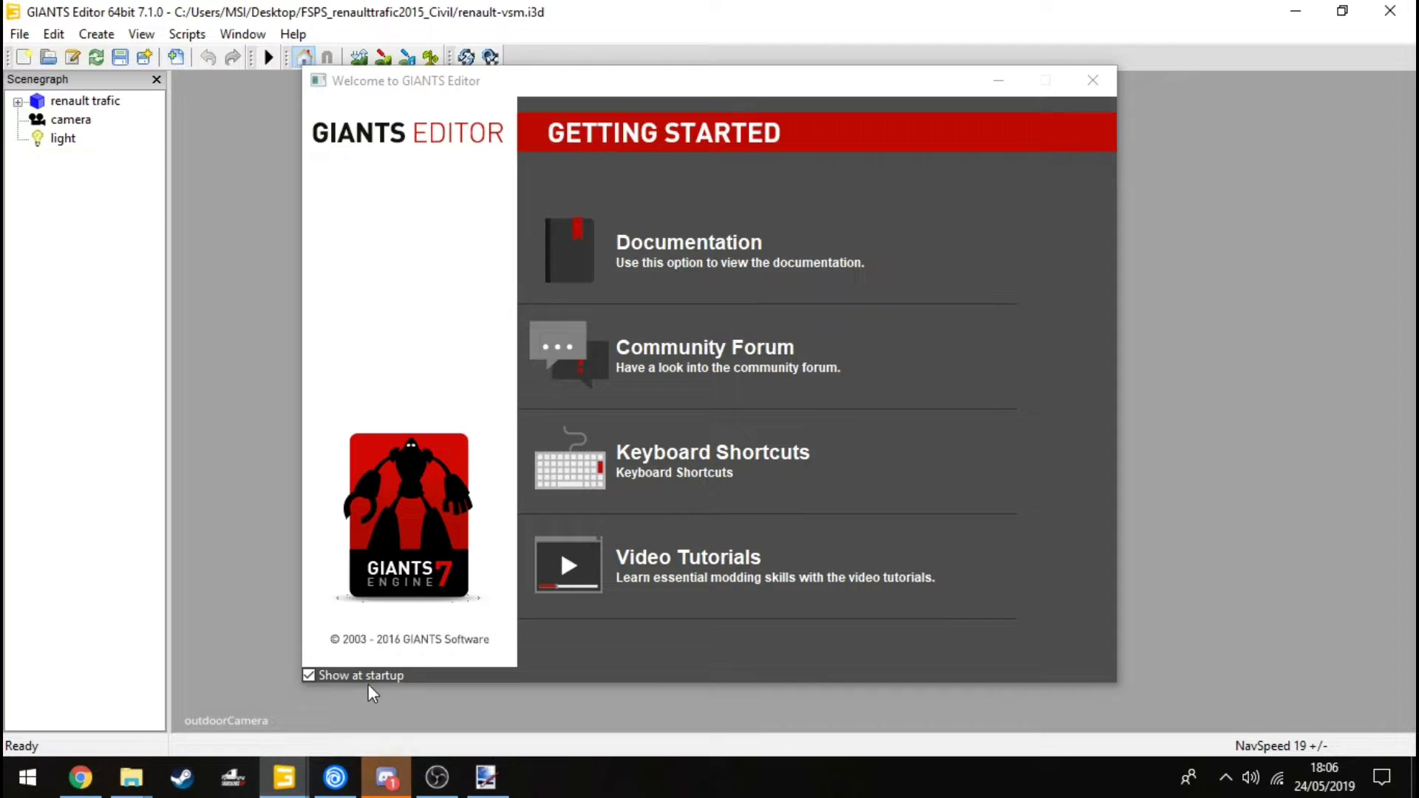
pyautogui.click(1093, 80)
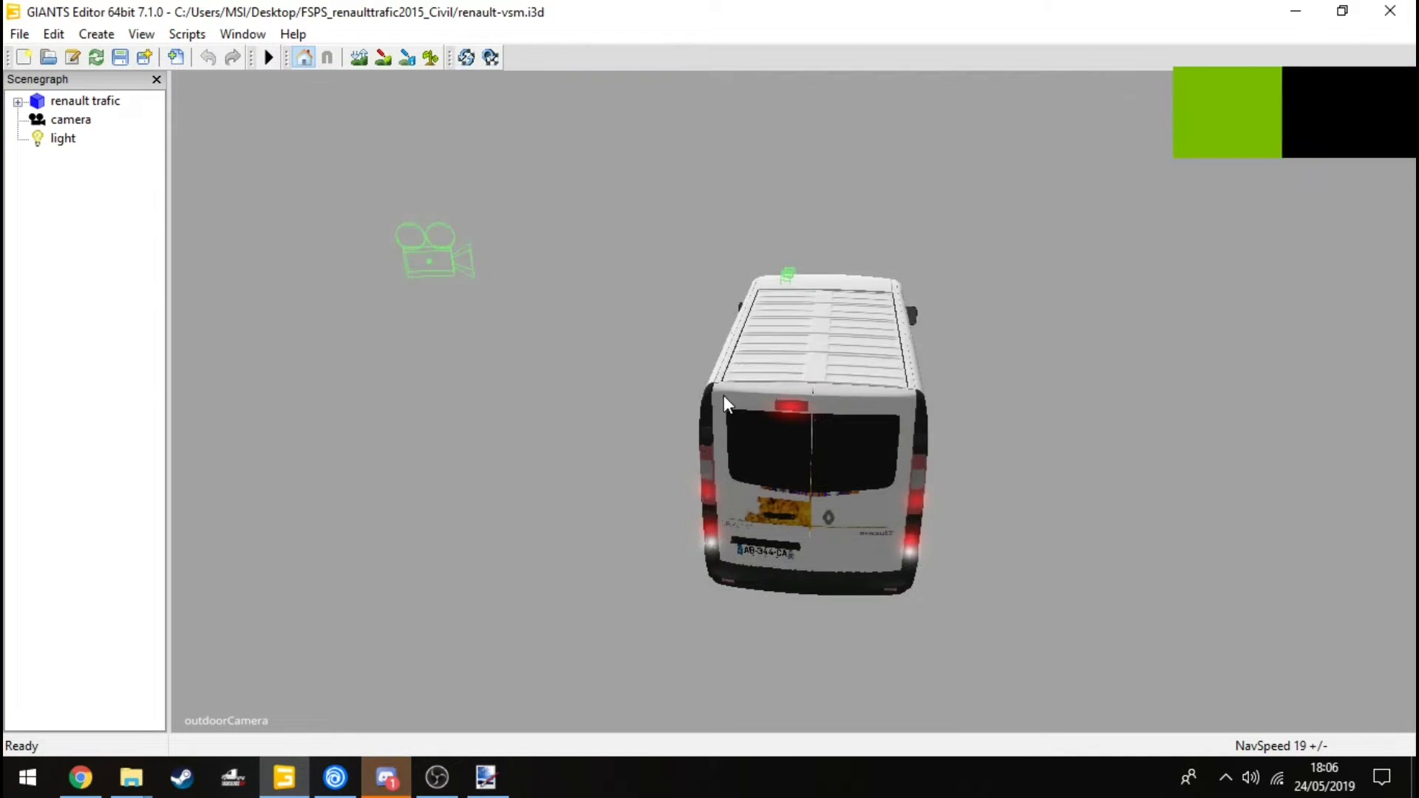
# - Inspect the logo on the van's rear doors up close
pyautogui.scroll(5, 786, 471)
pyautogui.moveTo(787, 473); pyautogui.dragTo(762, 415)
pyautogui.scroll(6, 641, 337)
pyautogui.scroll(-5, 805, 482)
# - Examine the flame logos and NONO54 lettering on both sides of the van model
pyautogui.moveTo(805, 481); pyautogui.dragTo(1035, 522)
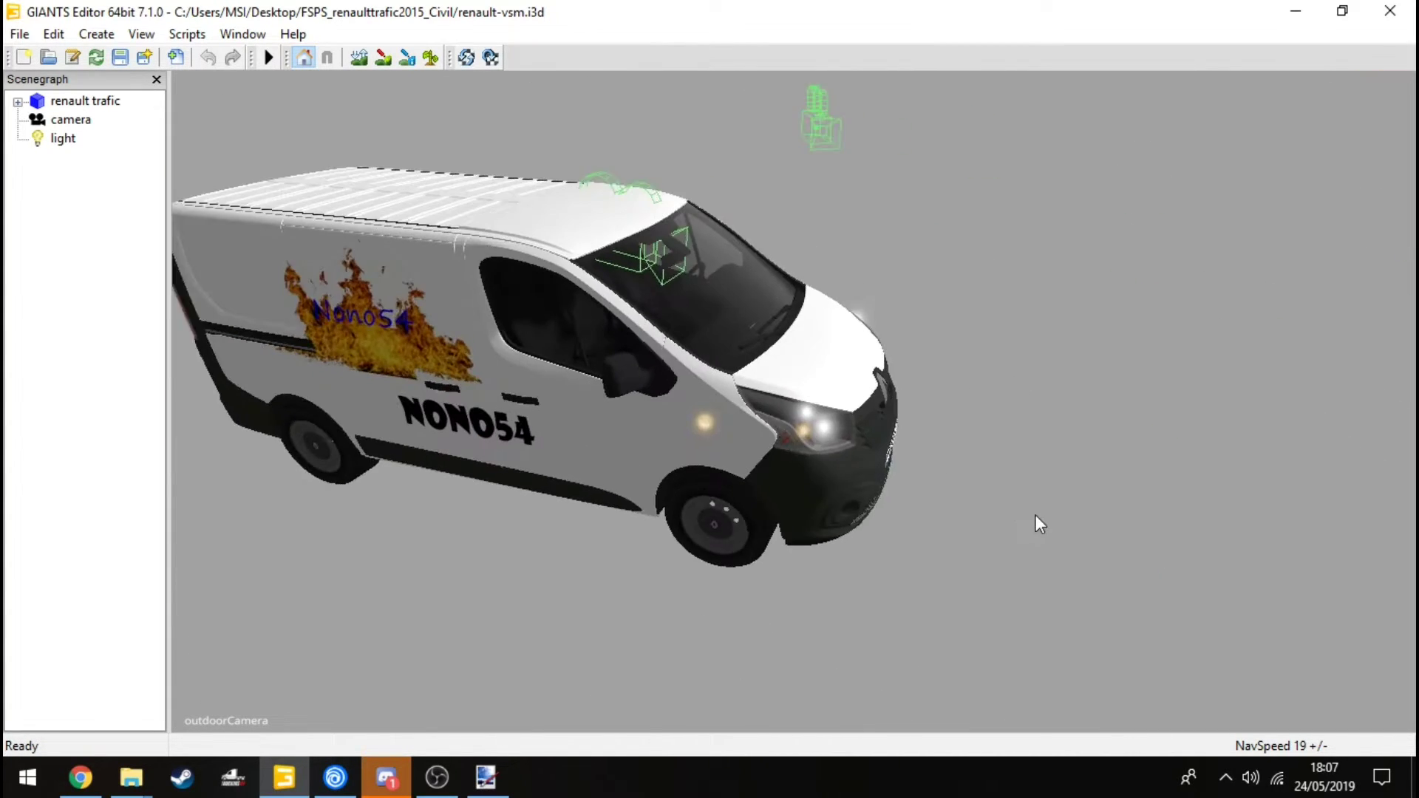
pyautogui.scroll(5, 1038, 521)
pyautogui.scroll(-3, 871, 487)
pyautogui.moveTo(871, 486); pyautogui.dragTo(943, 446)
pyautogui.scroll(-3, 1036, 371)
pyautogui.scroll(5, 1035, 366)
pyautogui.scroll(-5, 824, 437)
pyautogui.scroll(1, 867, 371)
pyautogui.scroll(5, 900, 464)
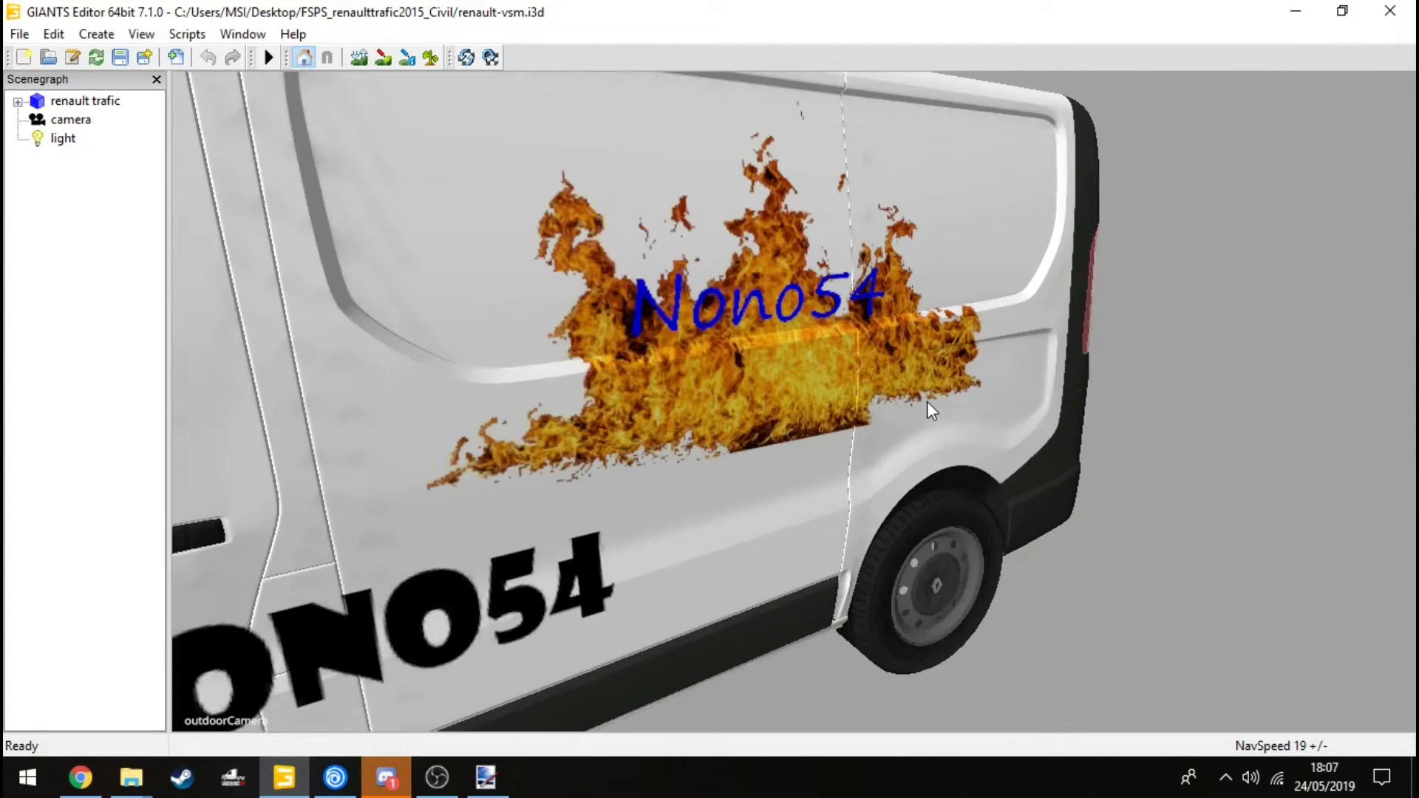
pyautogui.scroll(-5, 961, 377)
pyautogui.moveTo(1008, 356); pyautogui.dragTo(782, 384)
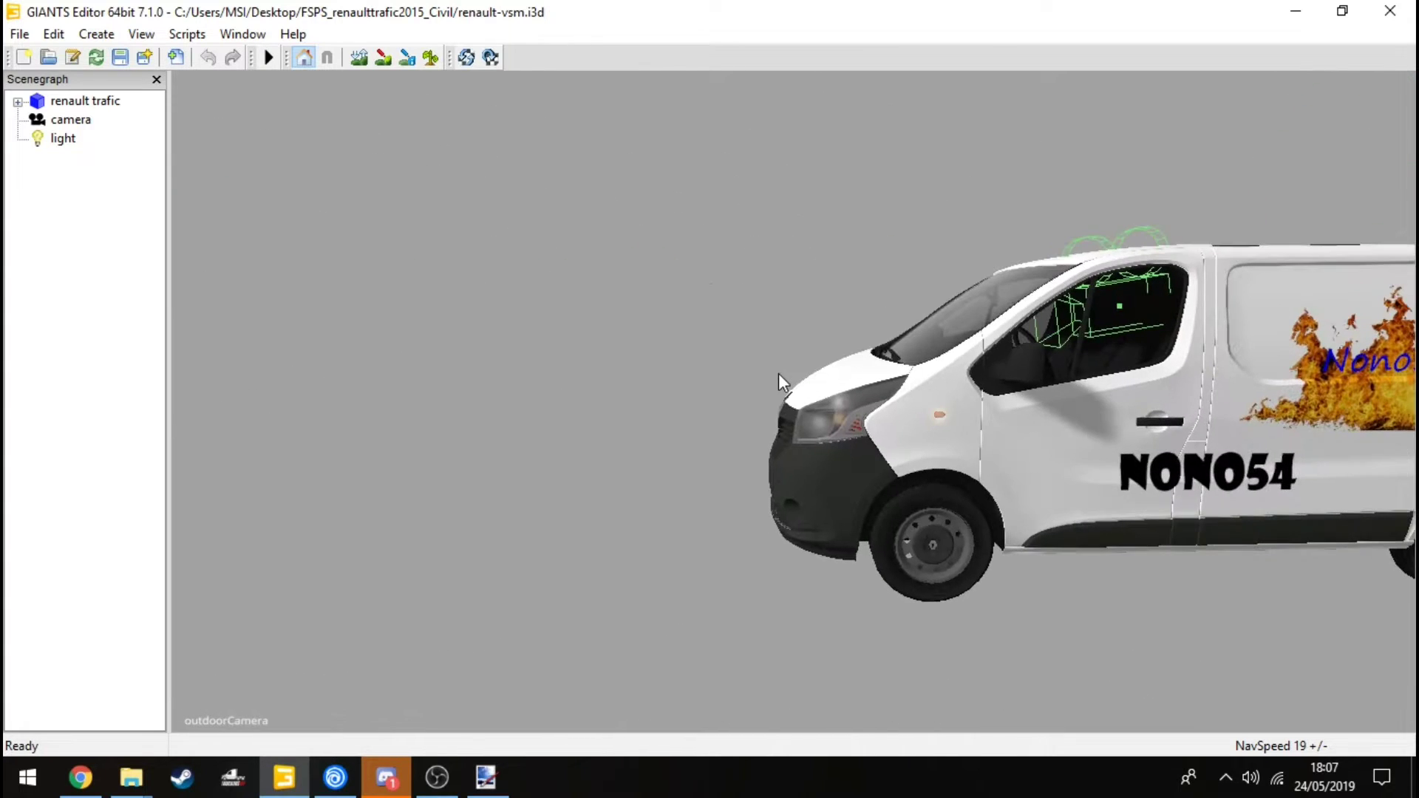
pyautogui.scroll(-2, 782, 384)
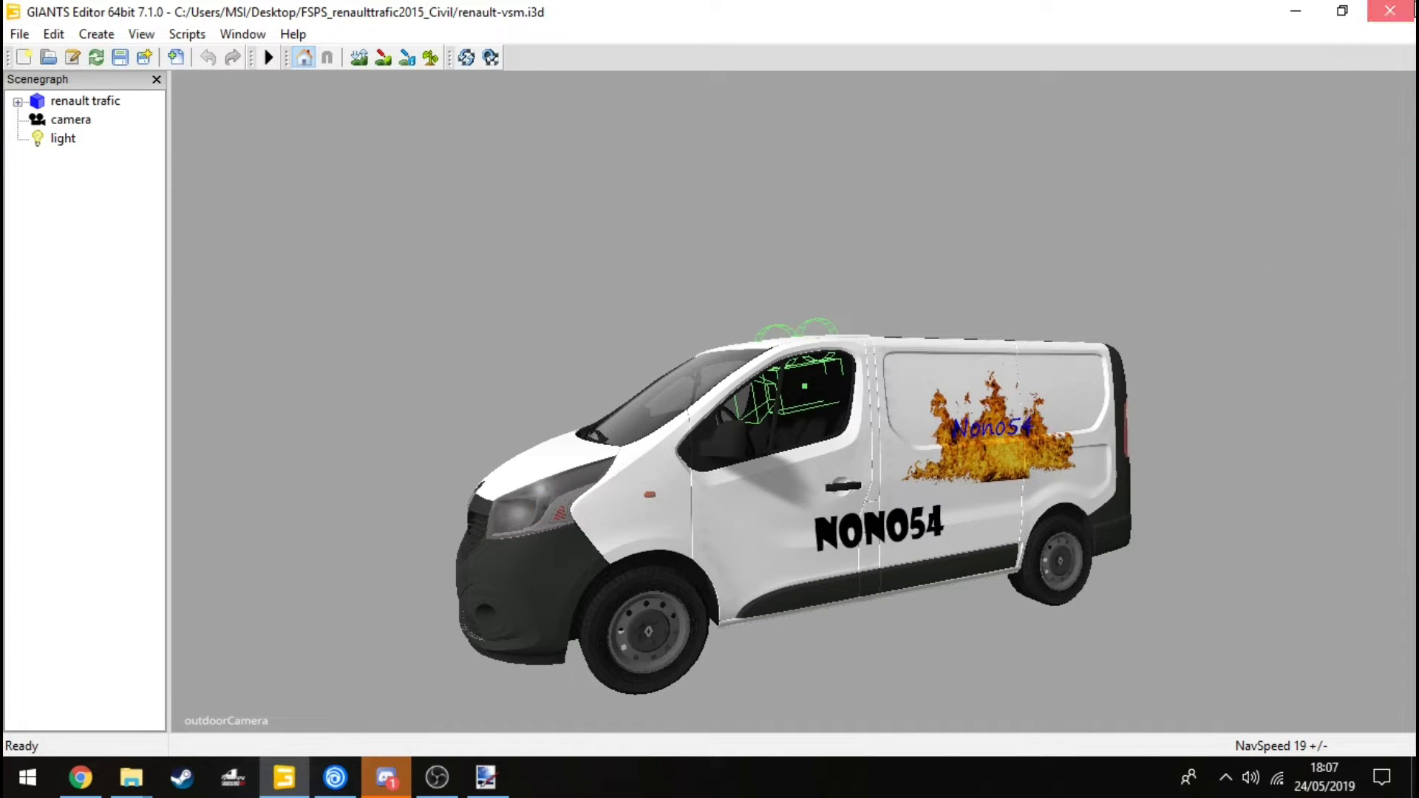
# - Close GIANTS Editor and the Uplay window to return to the mod folder
pyautogui.click(1401, 9)
pyautogui.click(810, 380)
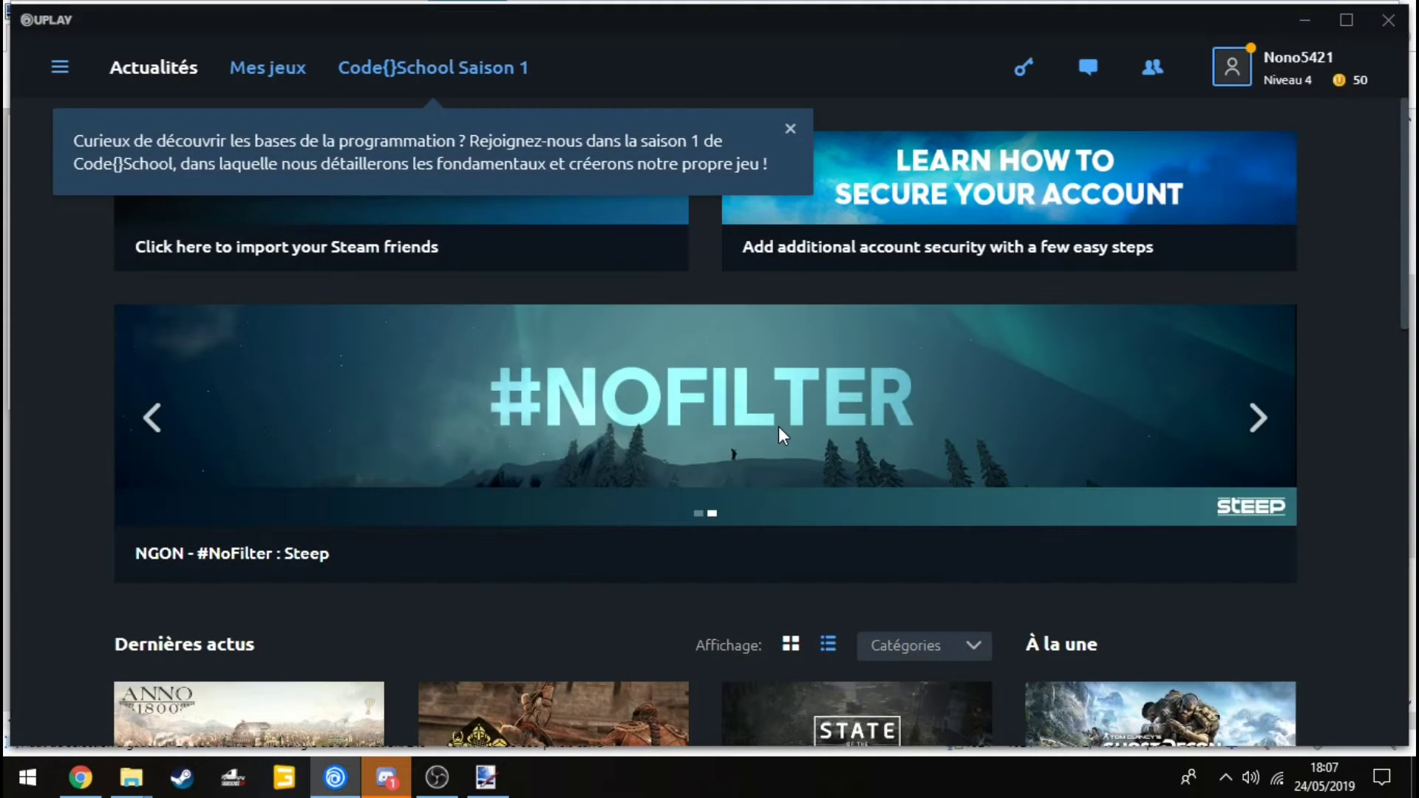
pyautogui.click(1399, 15)
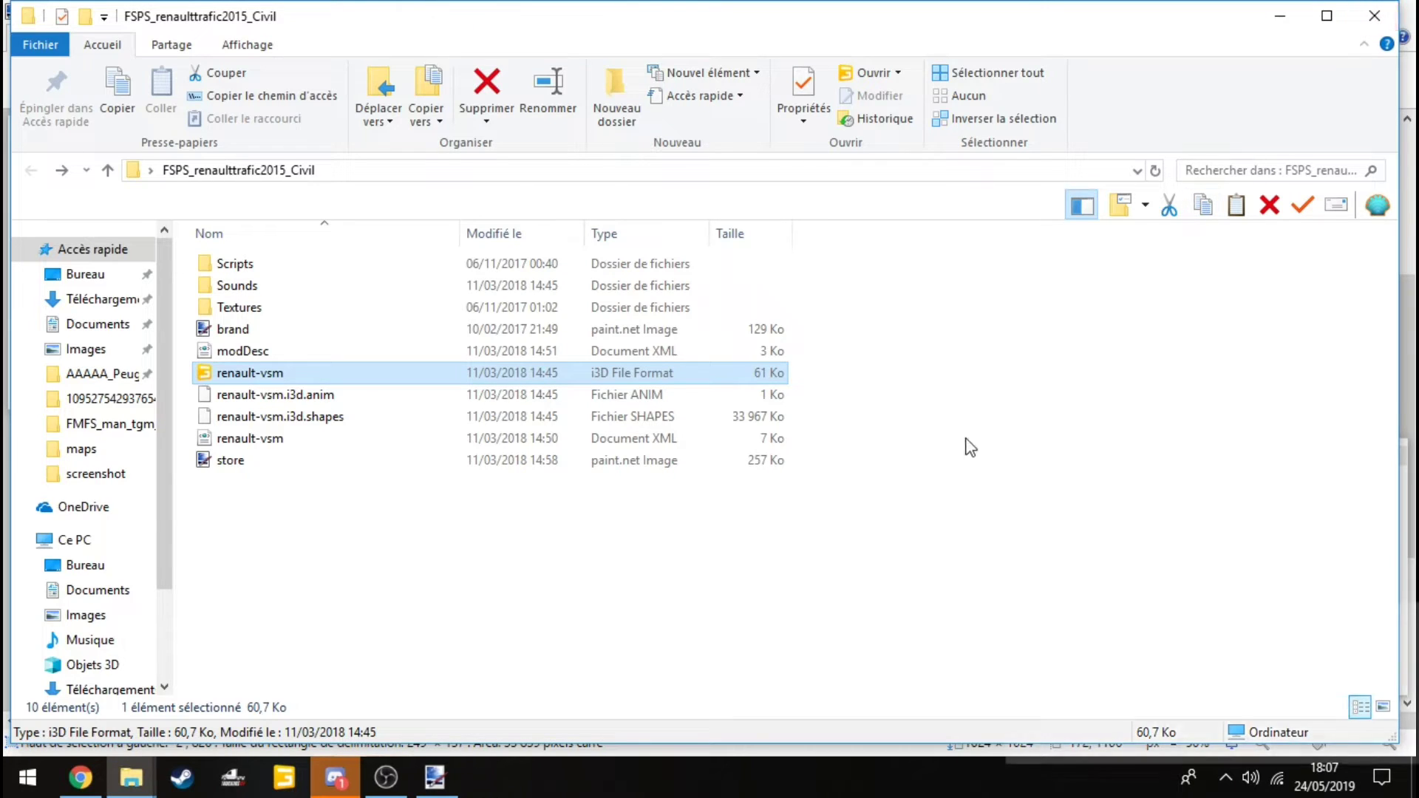
# - Compress all the files and folders of the mod folder into a ZIP archive named Nono54
pyautogui.moveTo(326, 542); pyautogui.dragTo(340, 245)
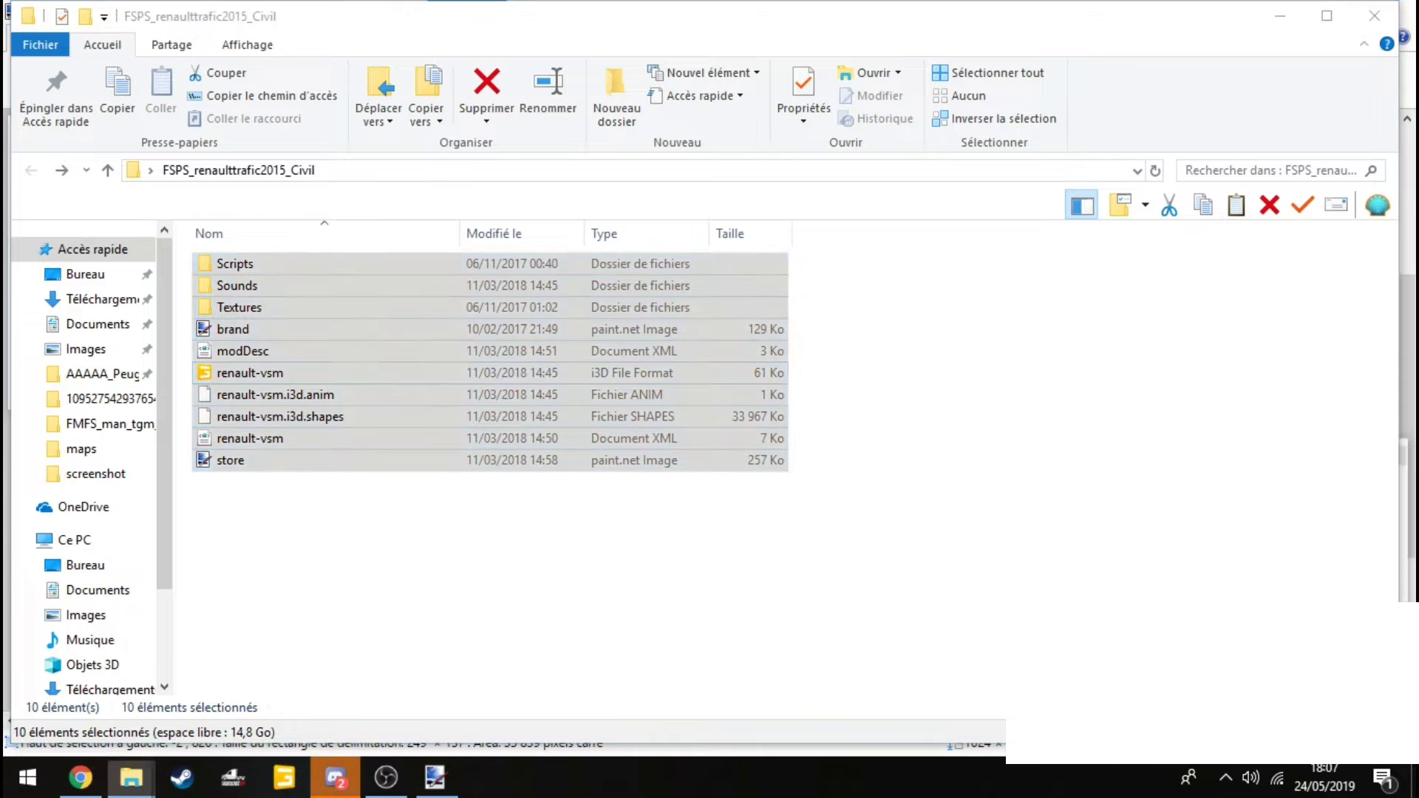
pyautogui.rightClick(399, 359)
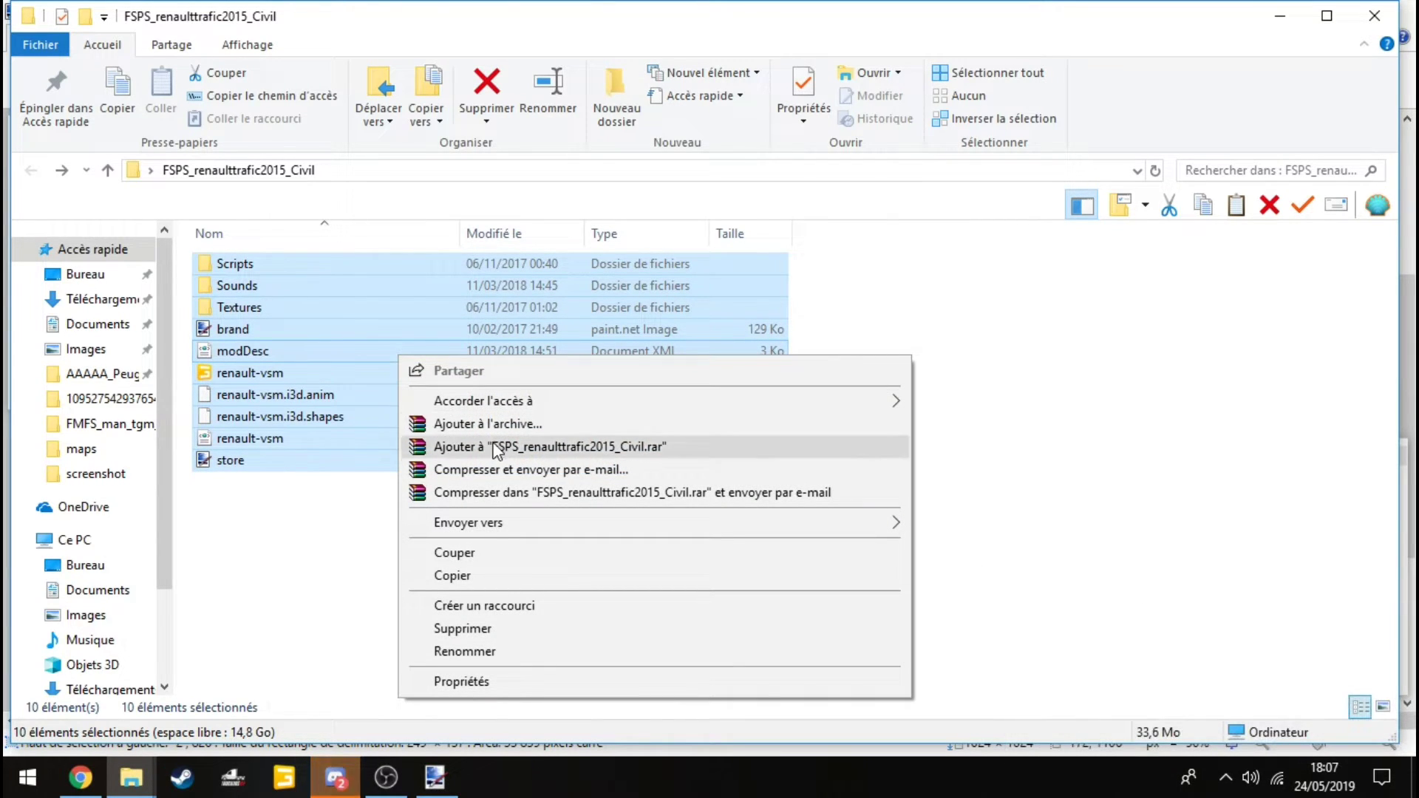
pyautogui.click(695, 424)
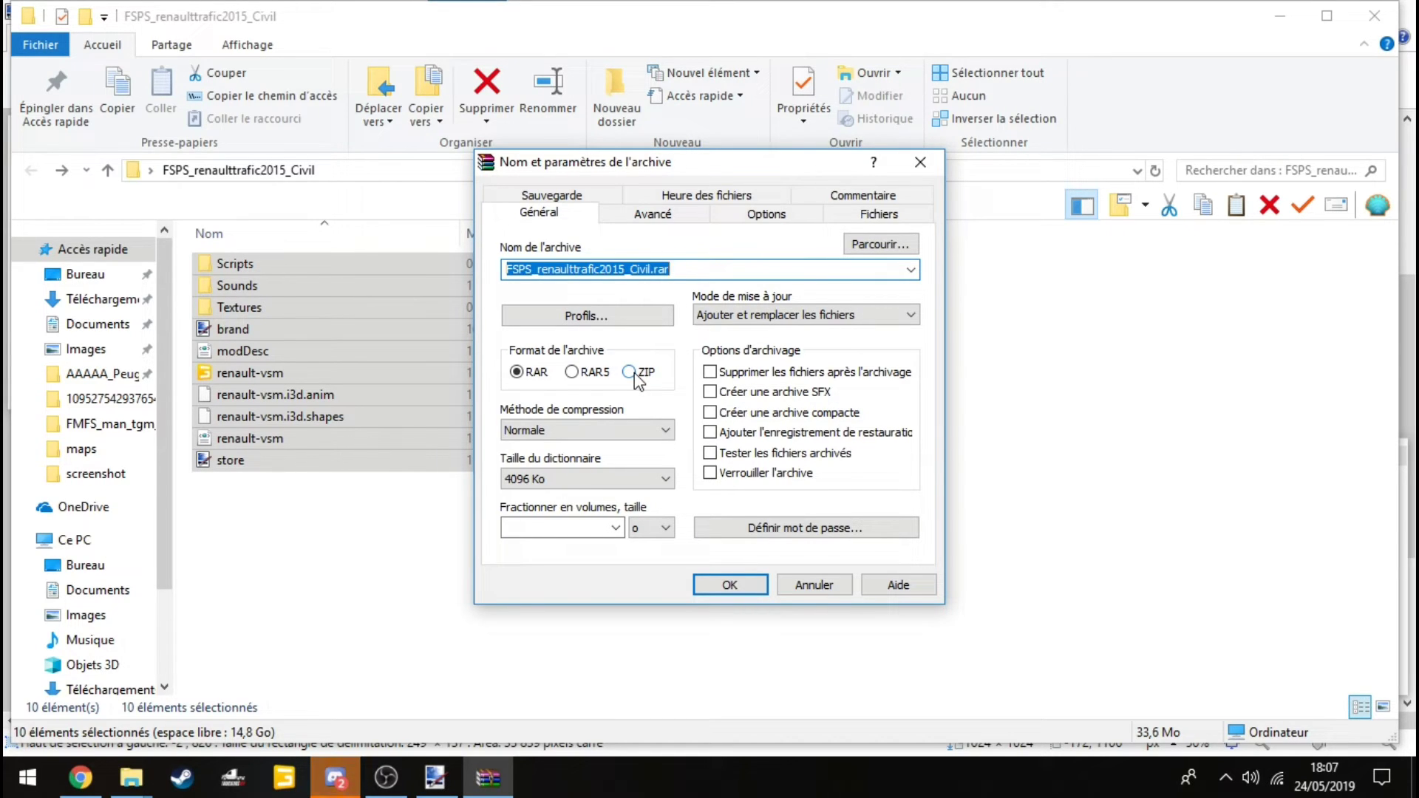
pyautogui.click(633, 373)
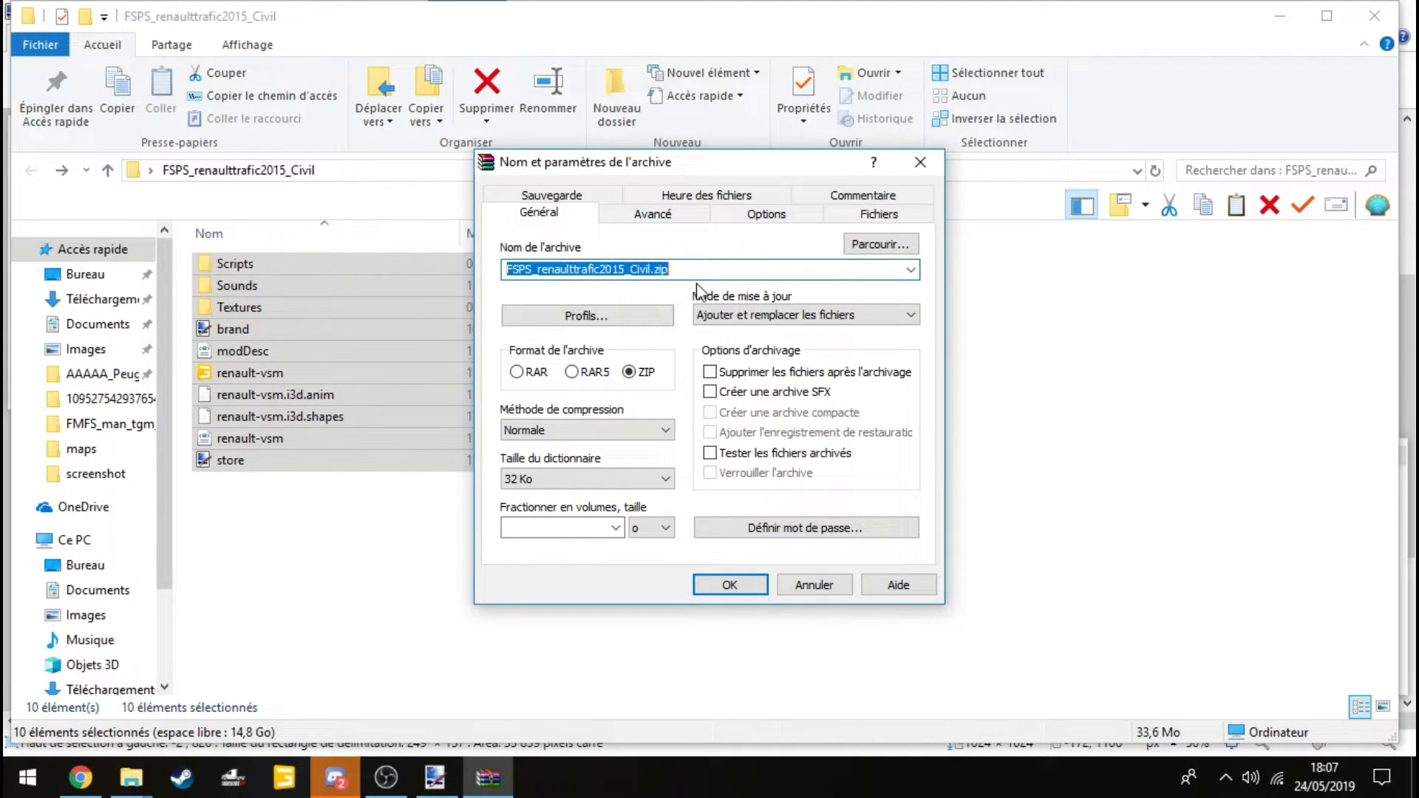
pyautogui.press('BackSpace')
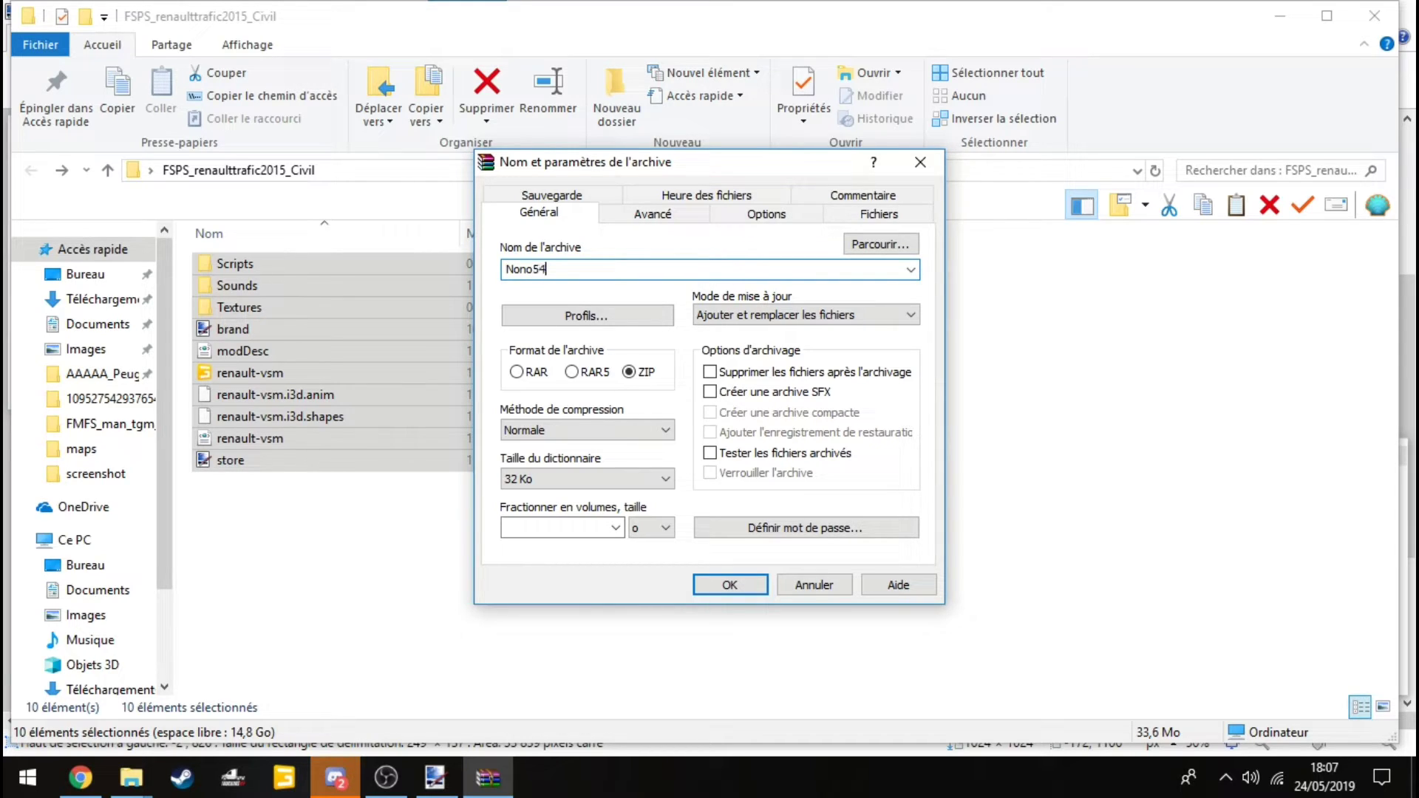
pyautogui.click(730, 584)
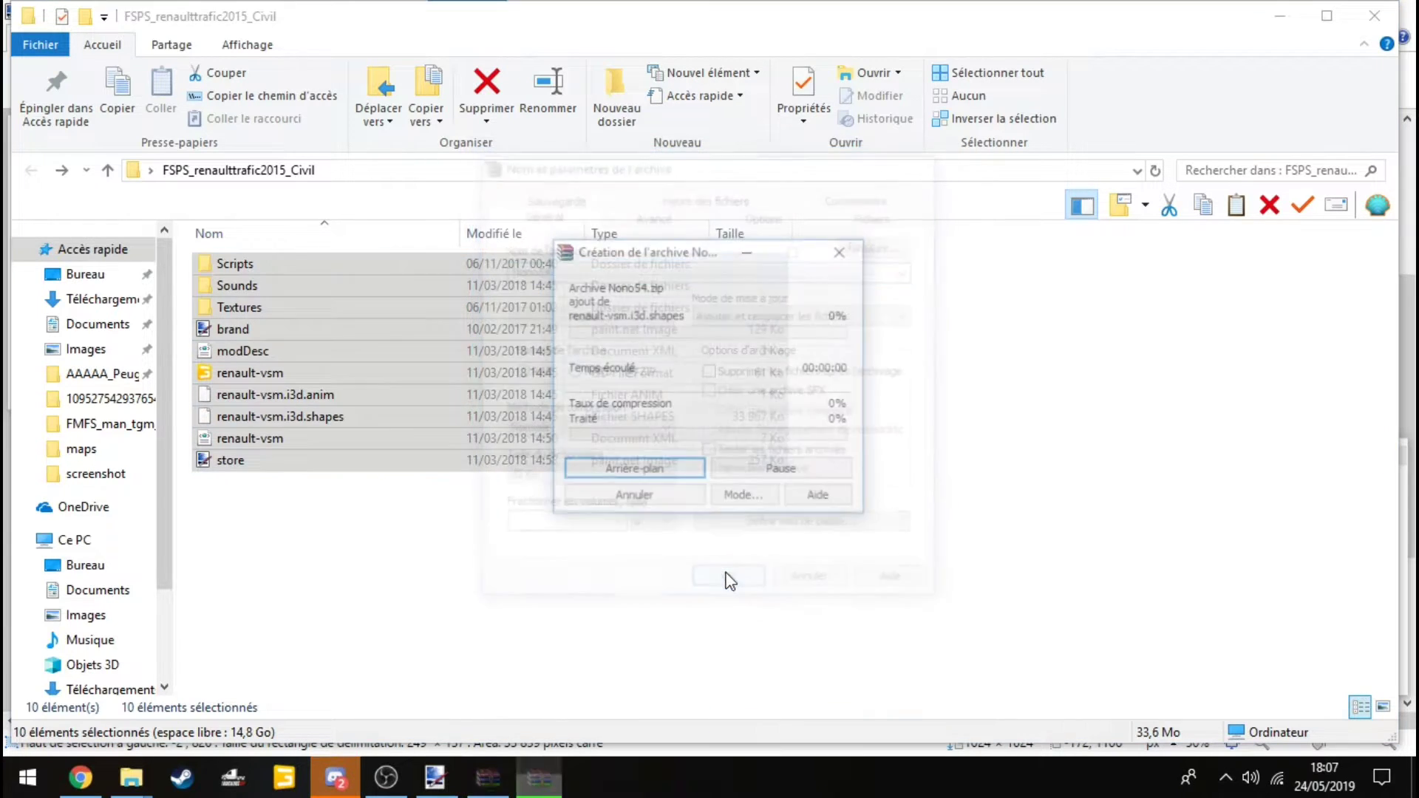
# - Rename the Nono54 archive as Nono54_YT
pyautogui.click(247, 376)
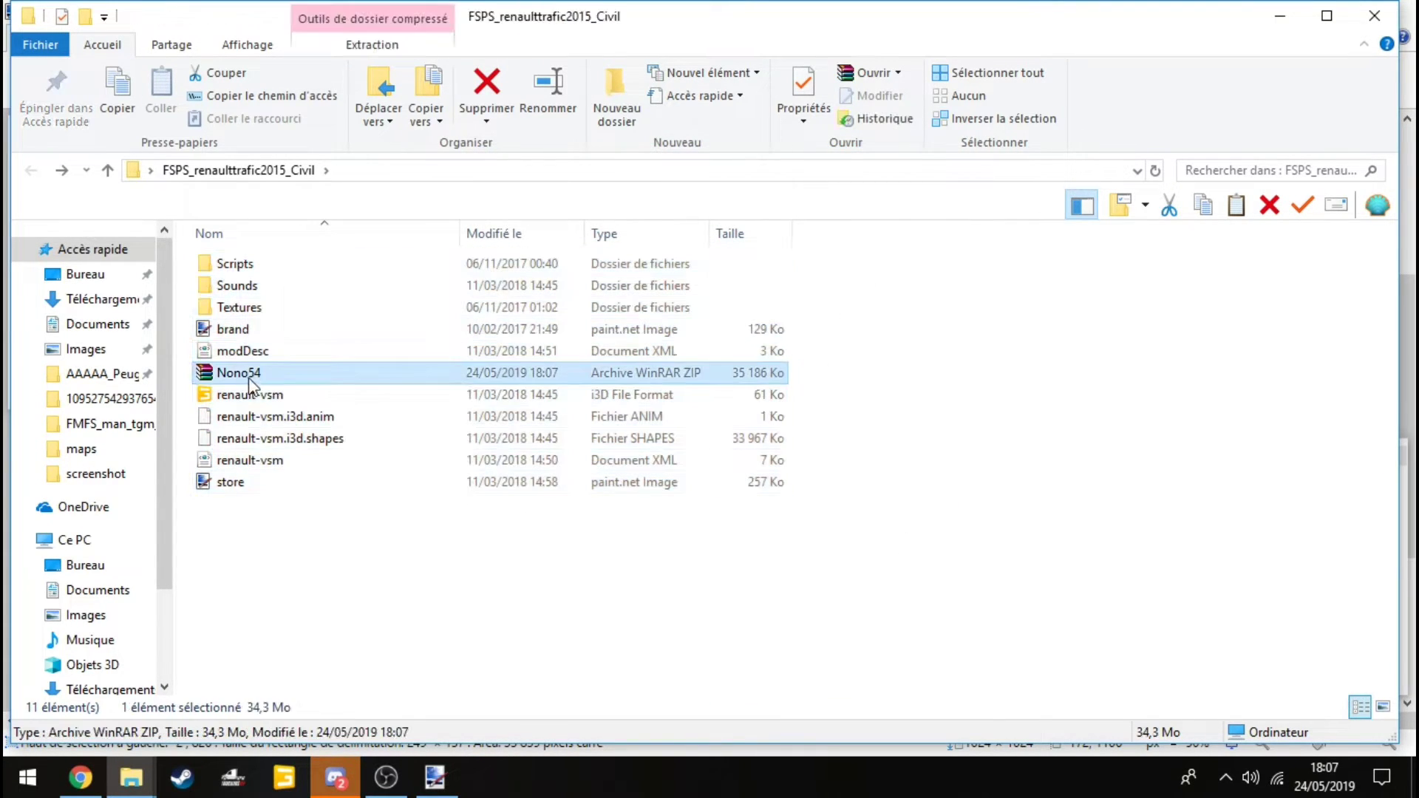
pyautogui.click(264, 378)
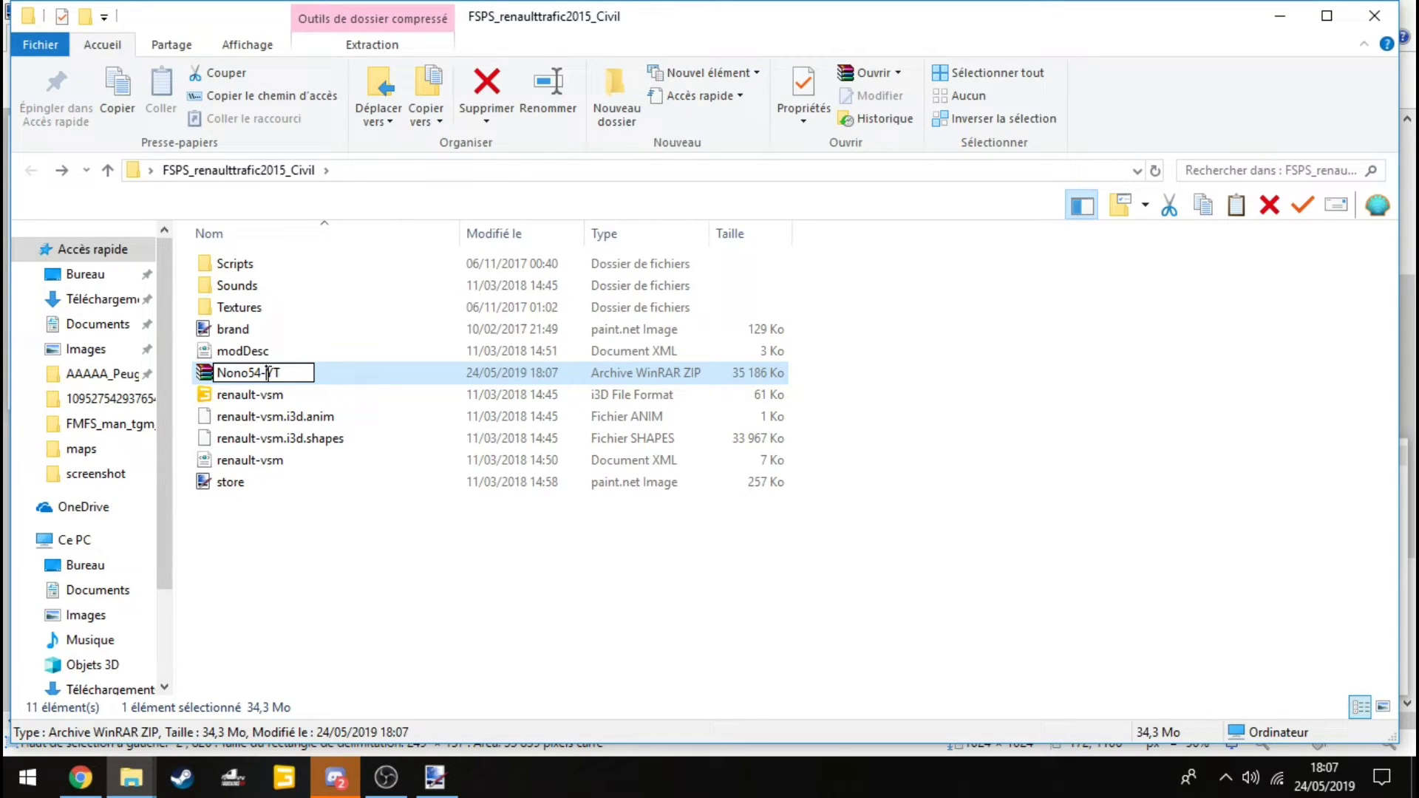
pyautogui.press('Return')
pyautogui.click(374, 589)
# - Copy the Nono54_YT archive into the mods folder under Documents, My Games, FarmingSimulator2017
pyautogui.rightClick(323, 379)
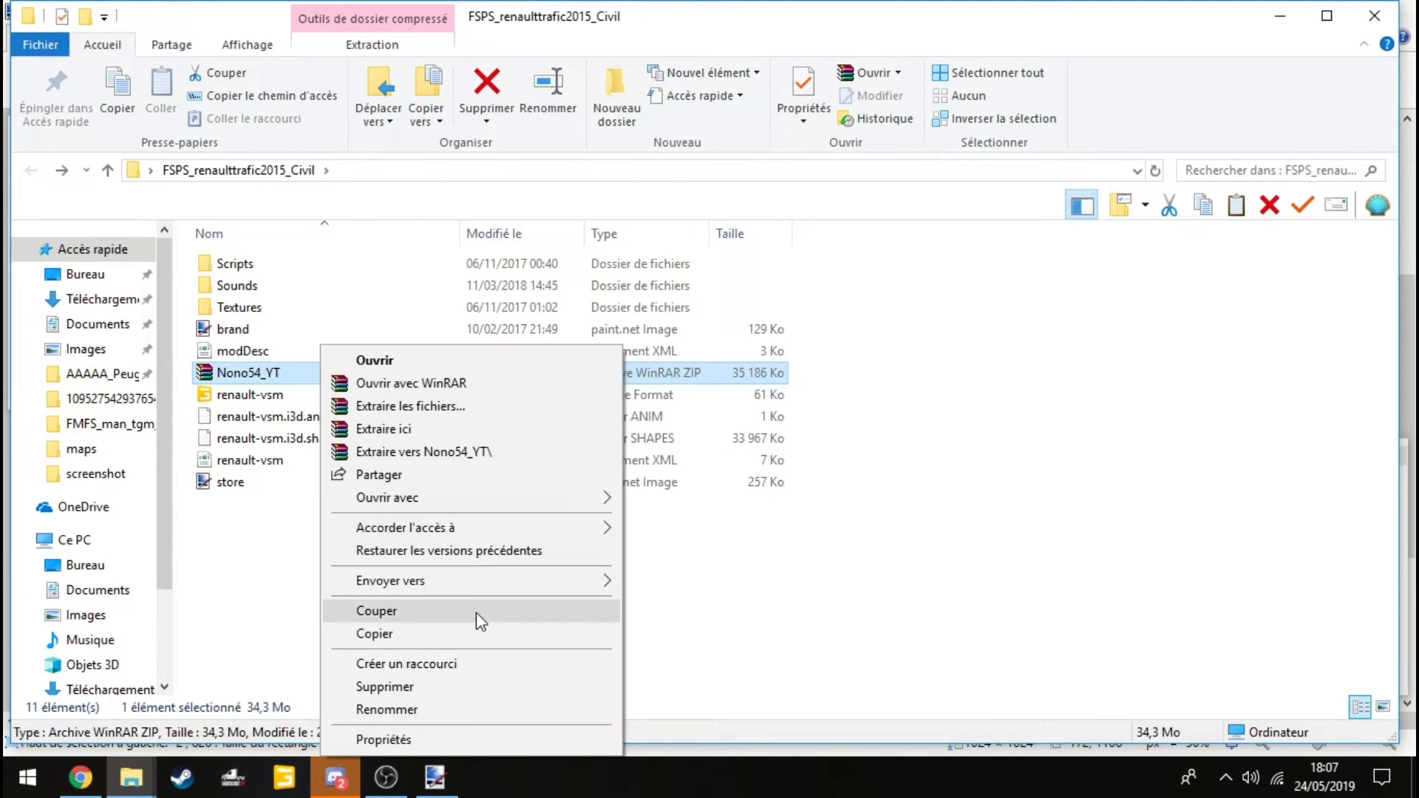
pyautogui.click(476, 638)
pyautogui.click(74, 324)
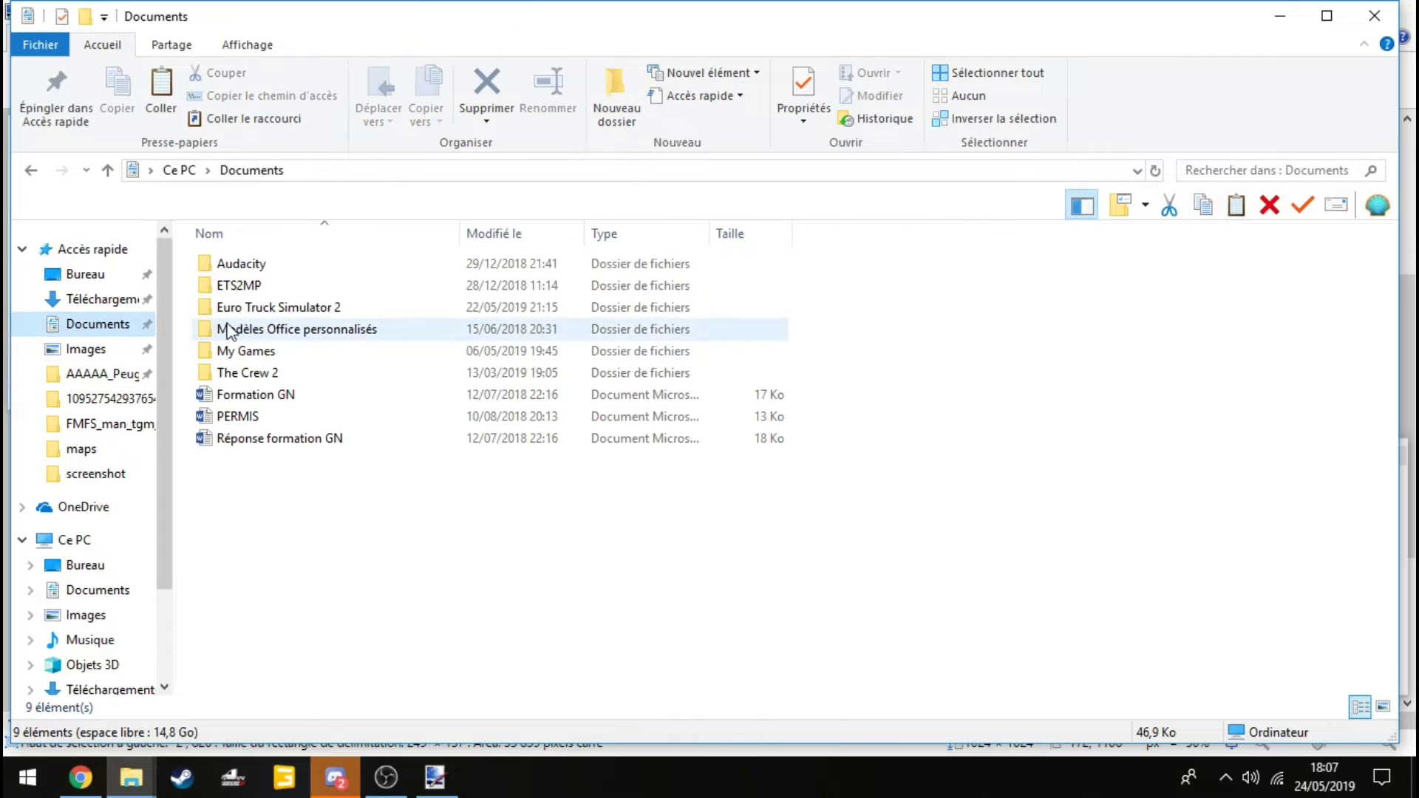
pyautogui.doubleClick(250, 352)
pyautogui.doubleClick(269, 268)
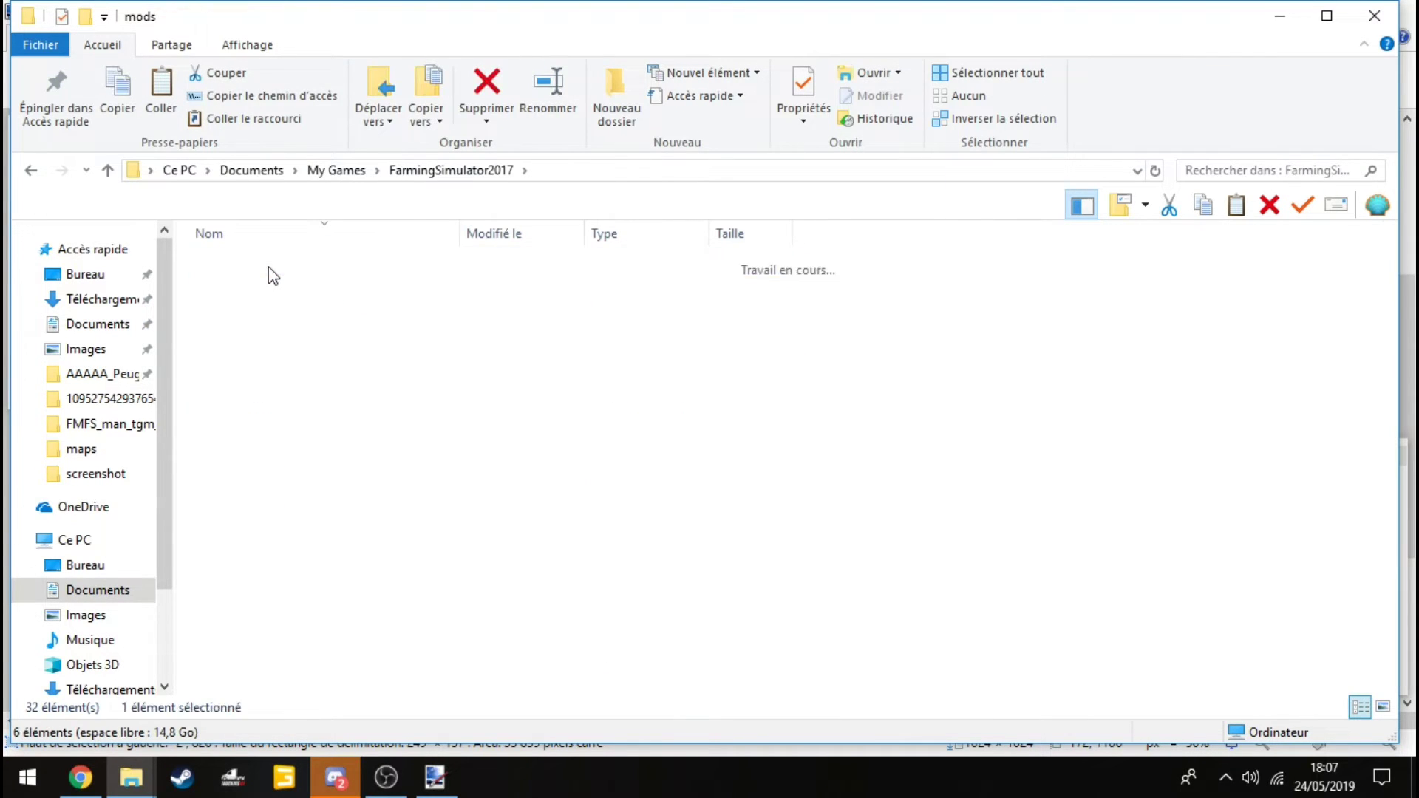
pyautogui.doubleClick(244, 374)
pyautogui.rightClick(791, 416)
pyautogui.click(944, 564)
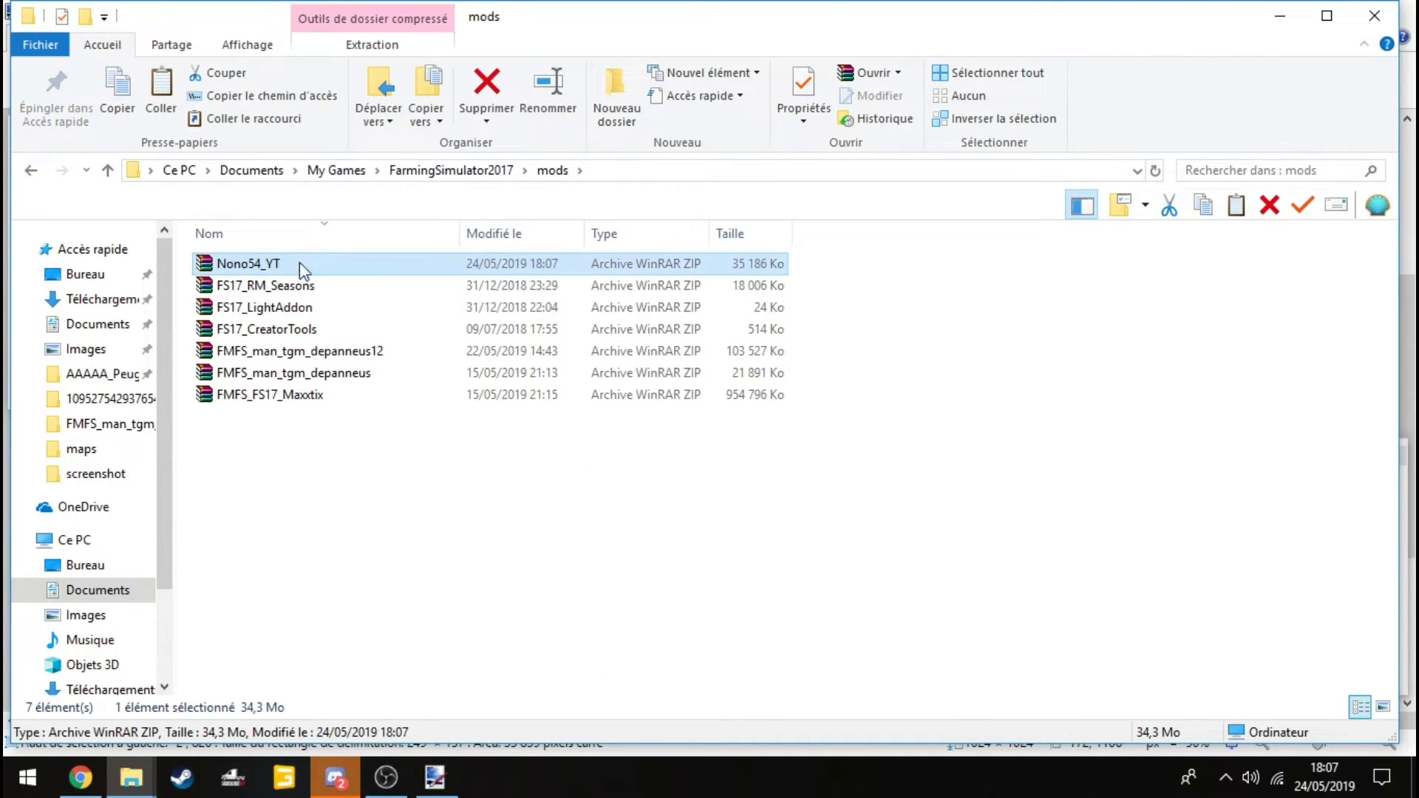
# - Show the desktop and launch Farming Simulator 17
pyautogui.click(513, 600)
pyautogui.press('super+d')
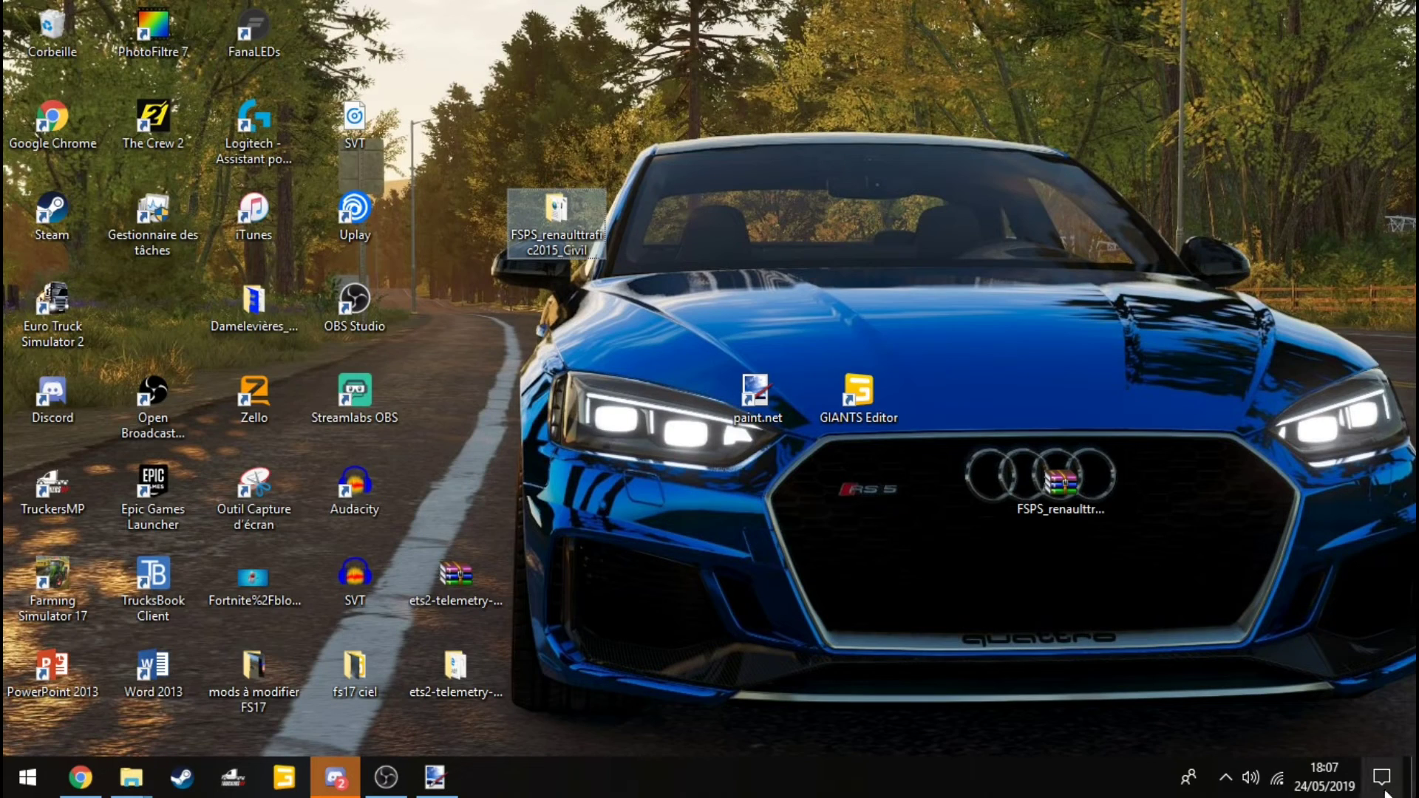
pyautogui.click(919, 698)
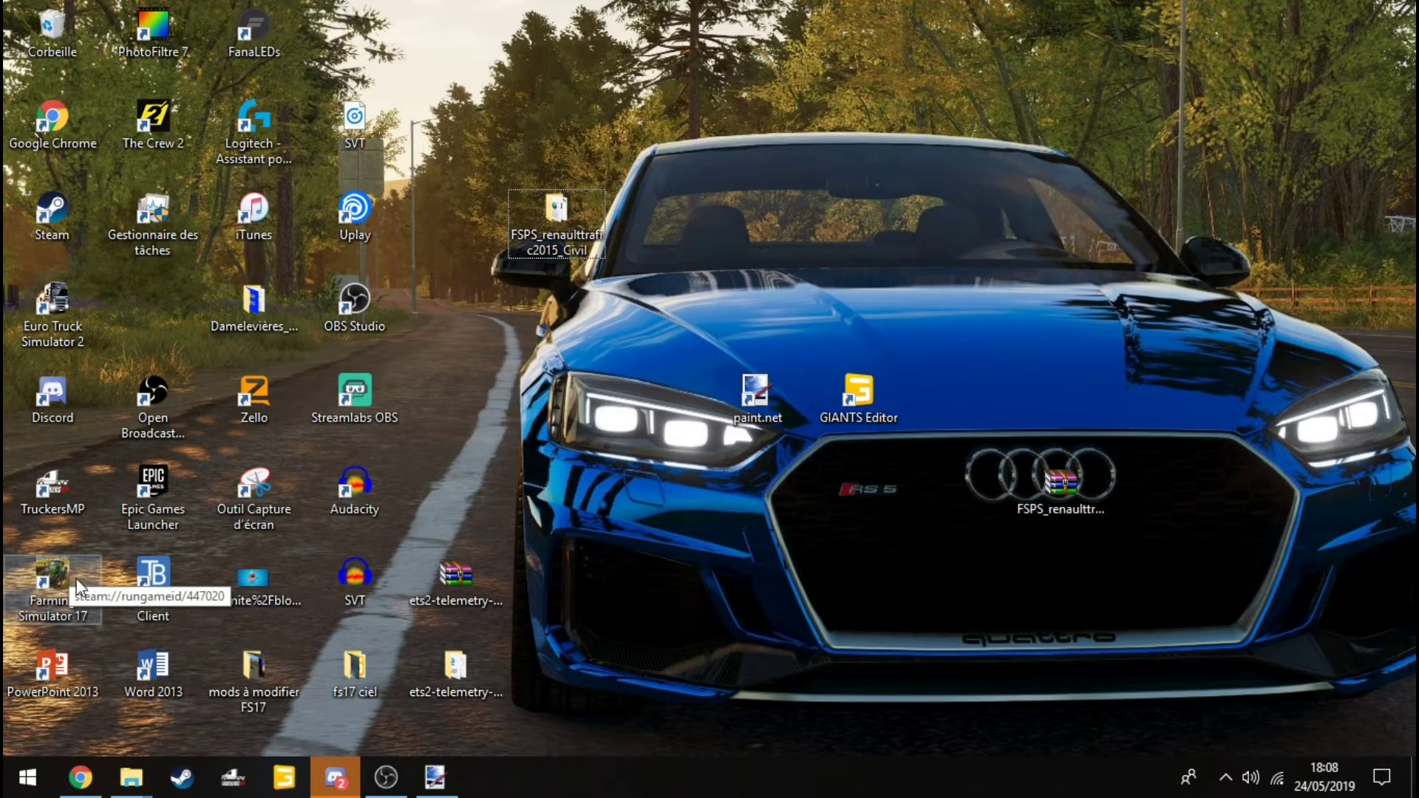
pyautogui.doubleClick(77, 583)
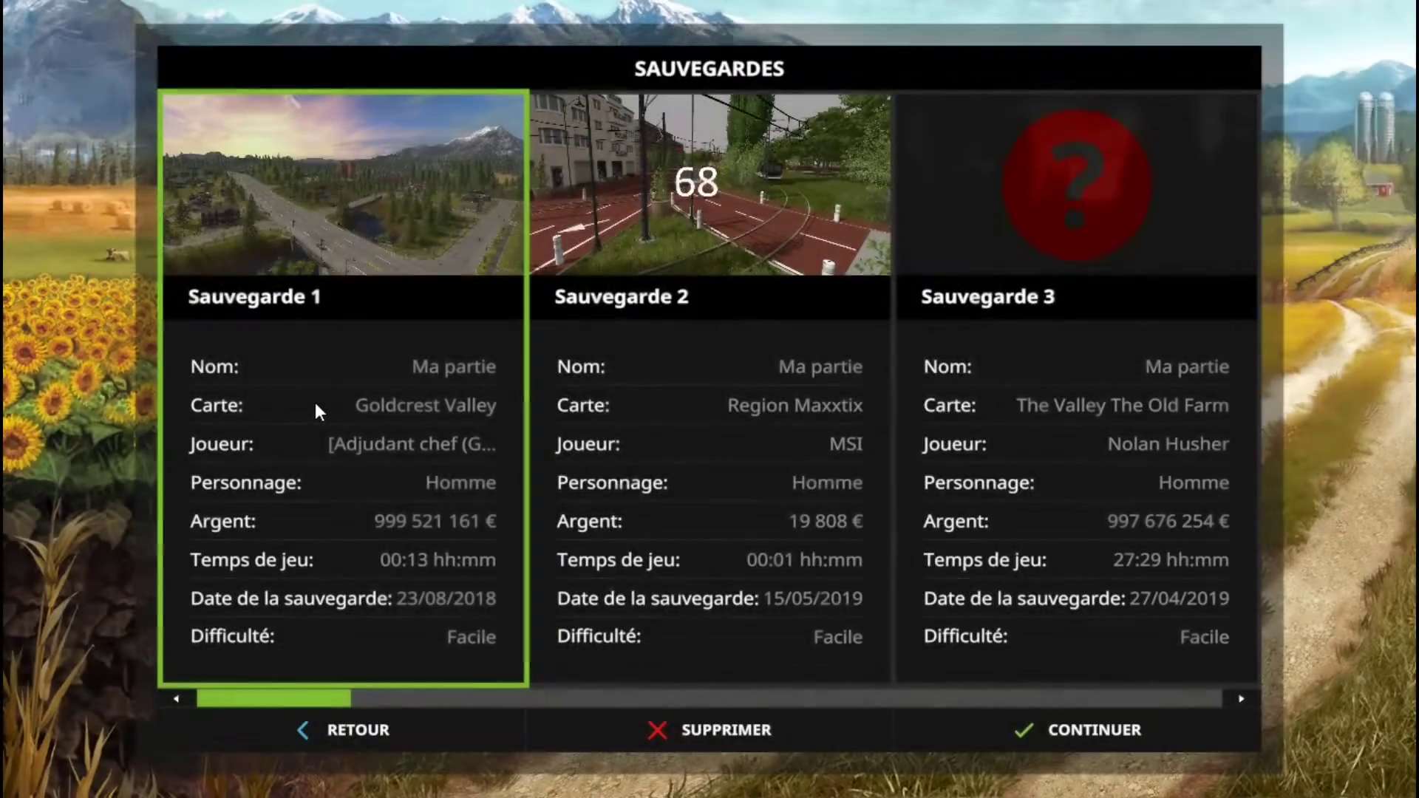
# - Load Sauvegarde 1 on Goldcrest Valley with the LightAddon and Trafic-Civil mods enabled and start the game
pyautogui.click(315, 403)
pyautogui.click(555, 571)
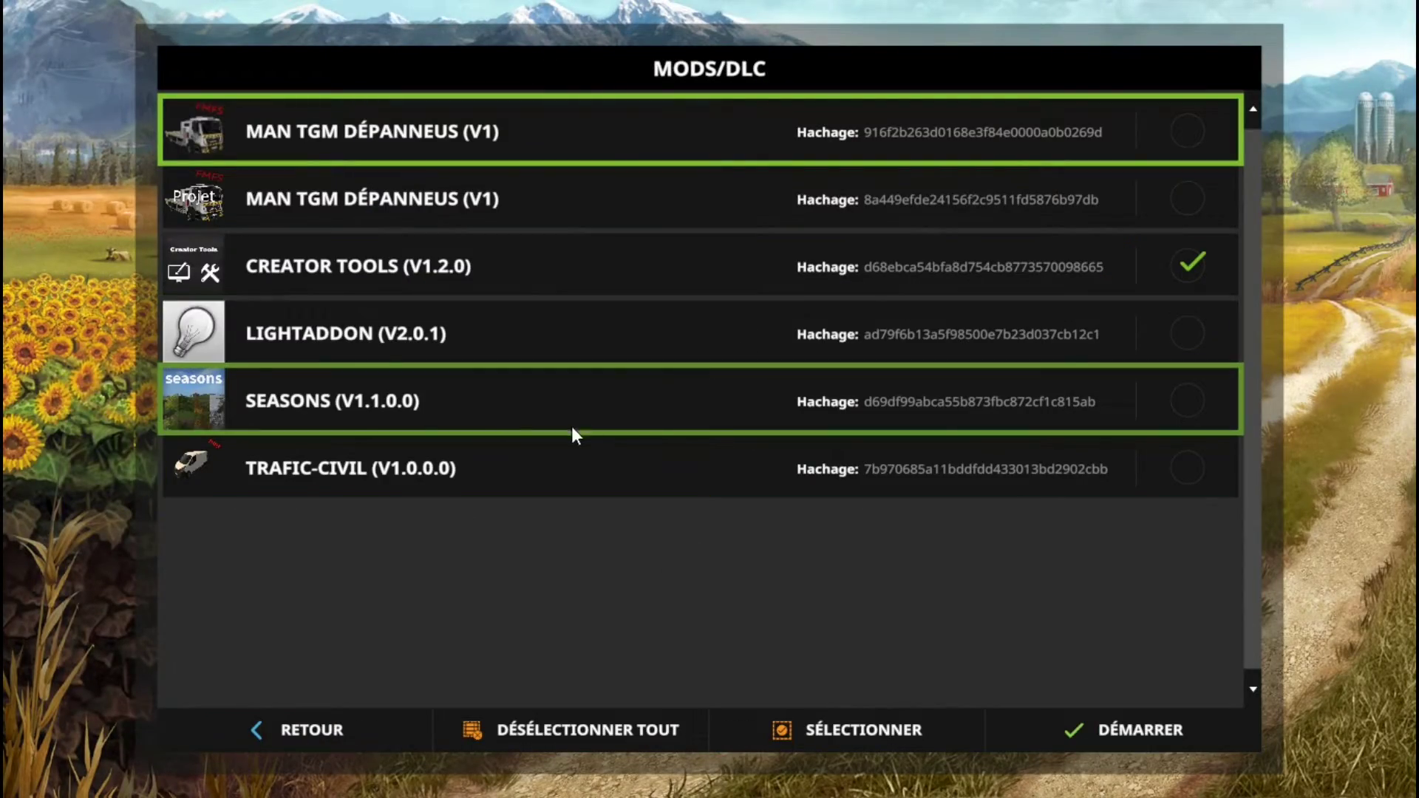
pyautogui.click(614, 356)
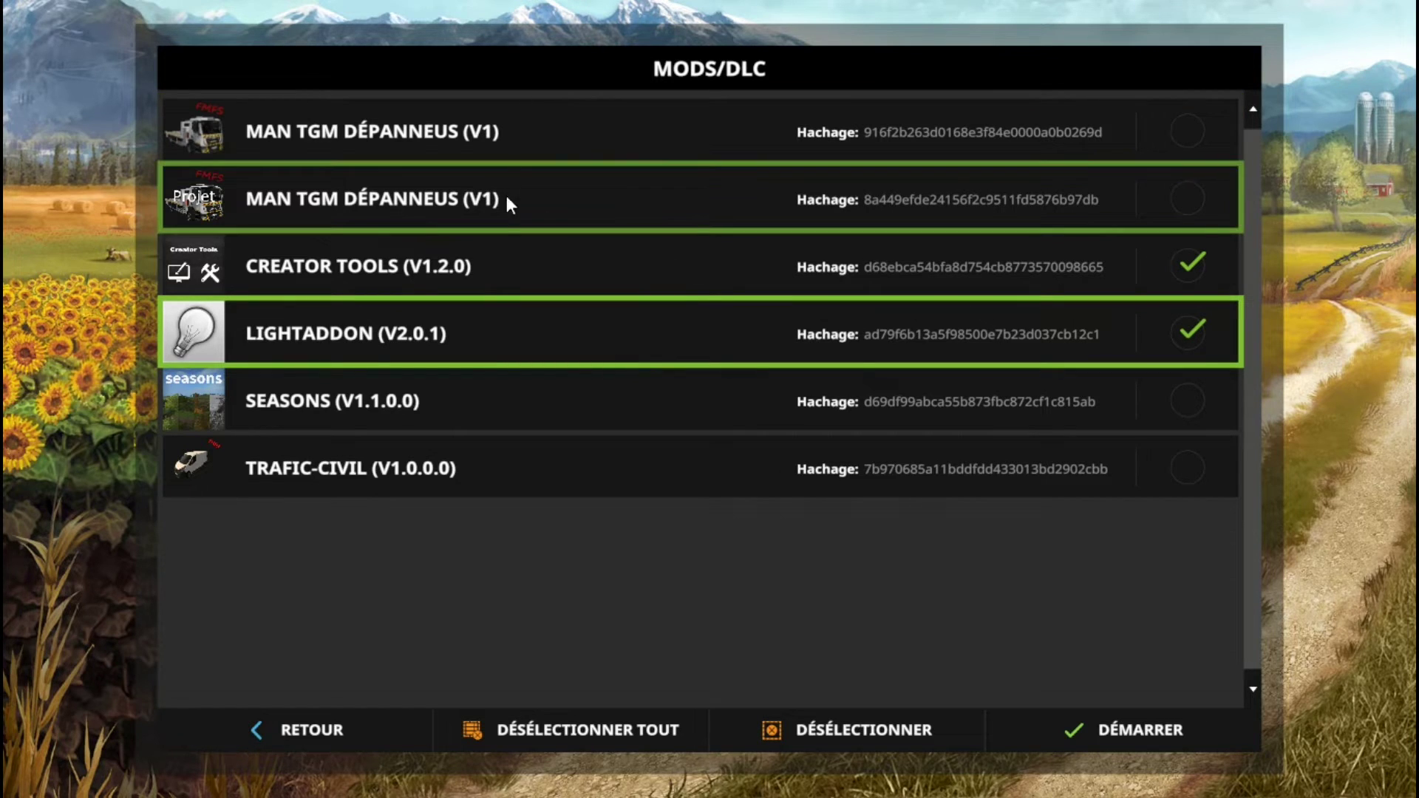
pyautogui.click(525, 448)
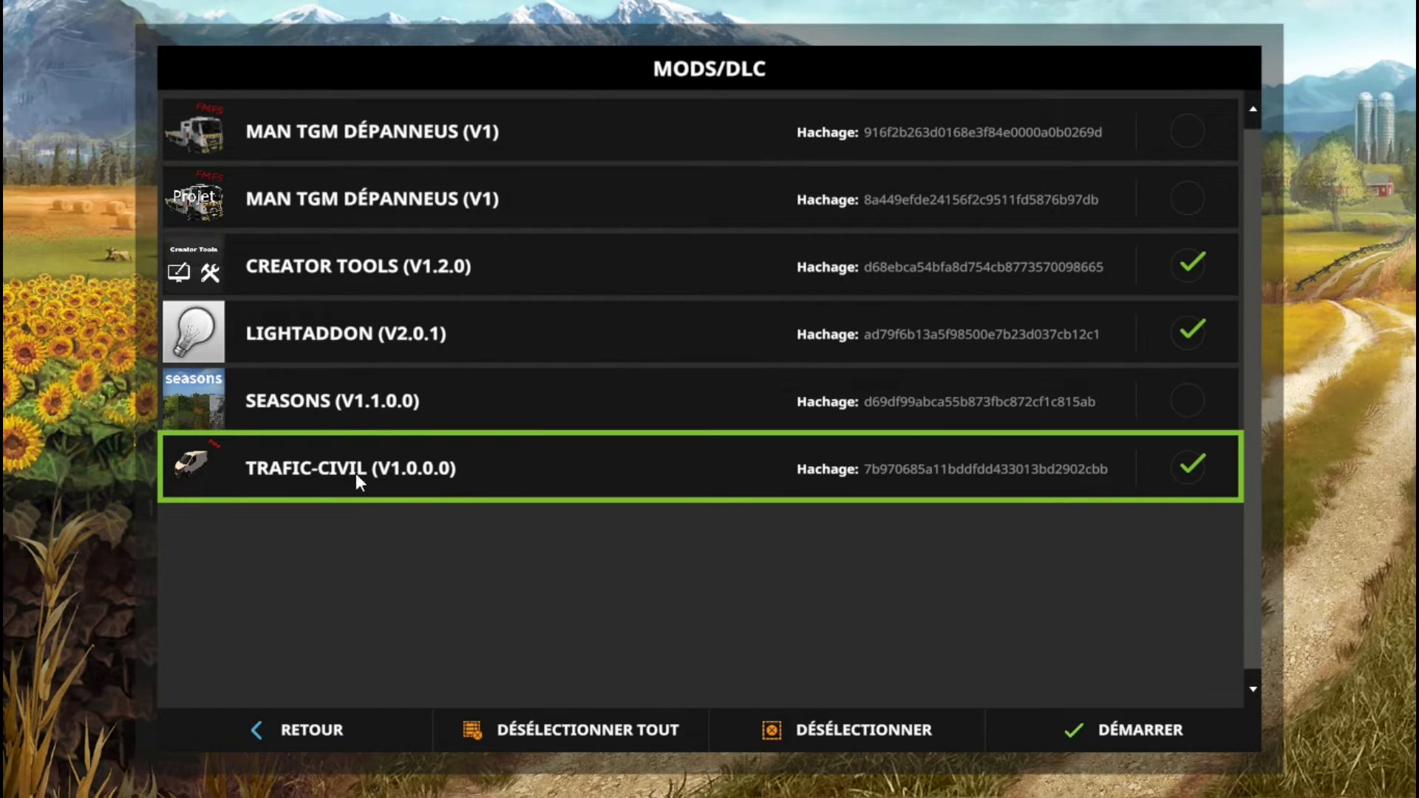
pyautogui.click(1007, 718)
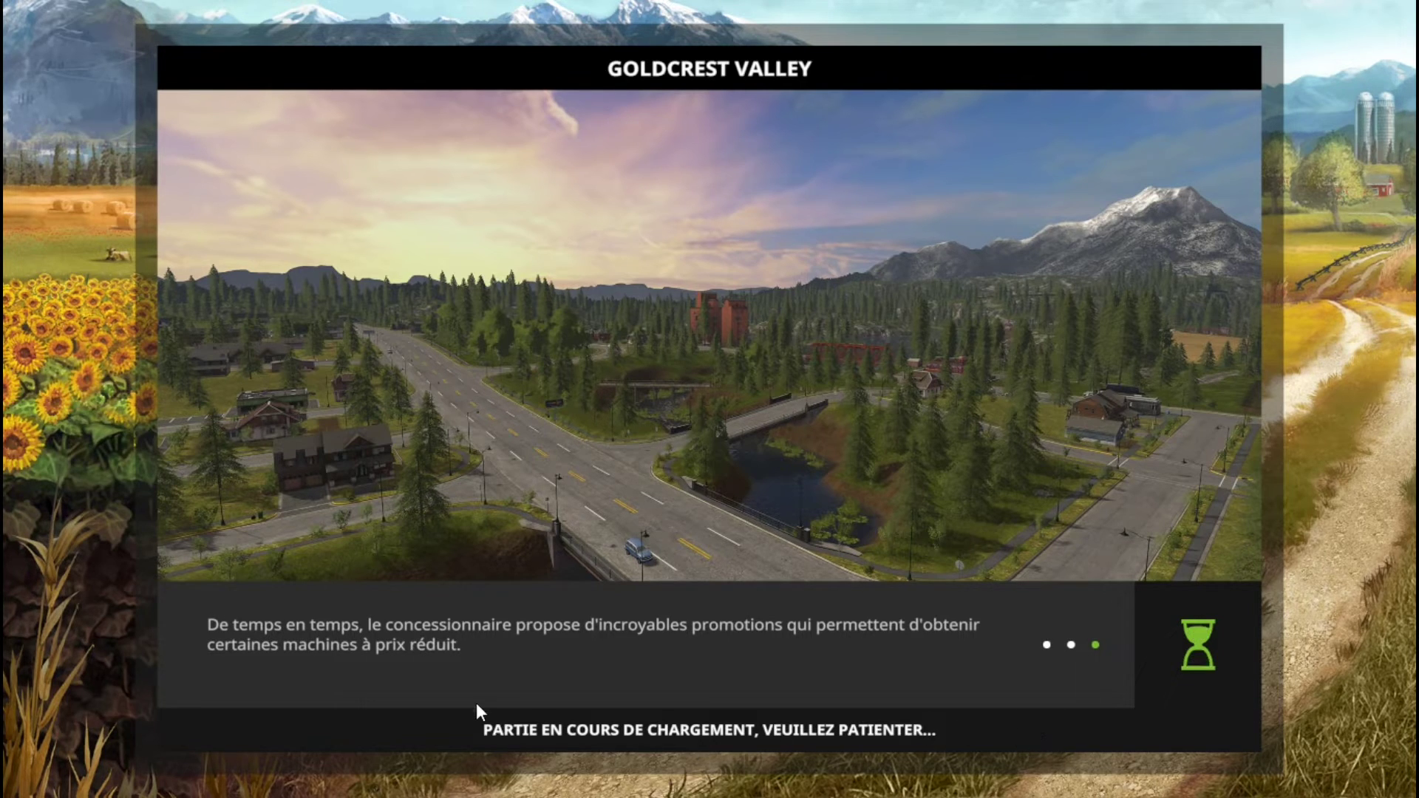
pyautogui.click(434, 716)
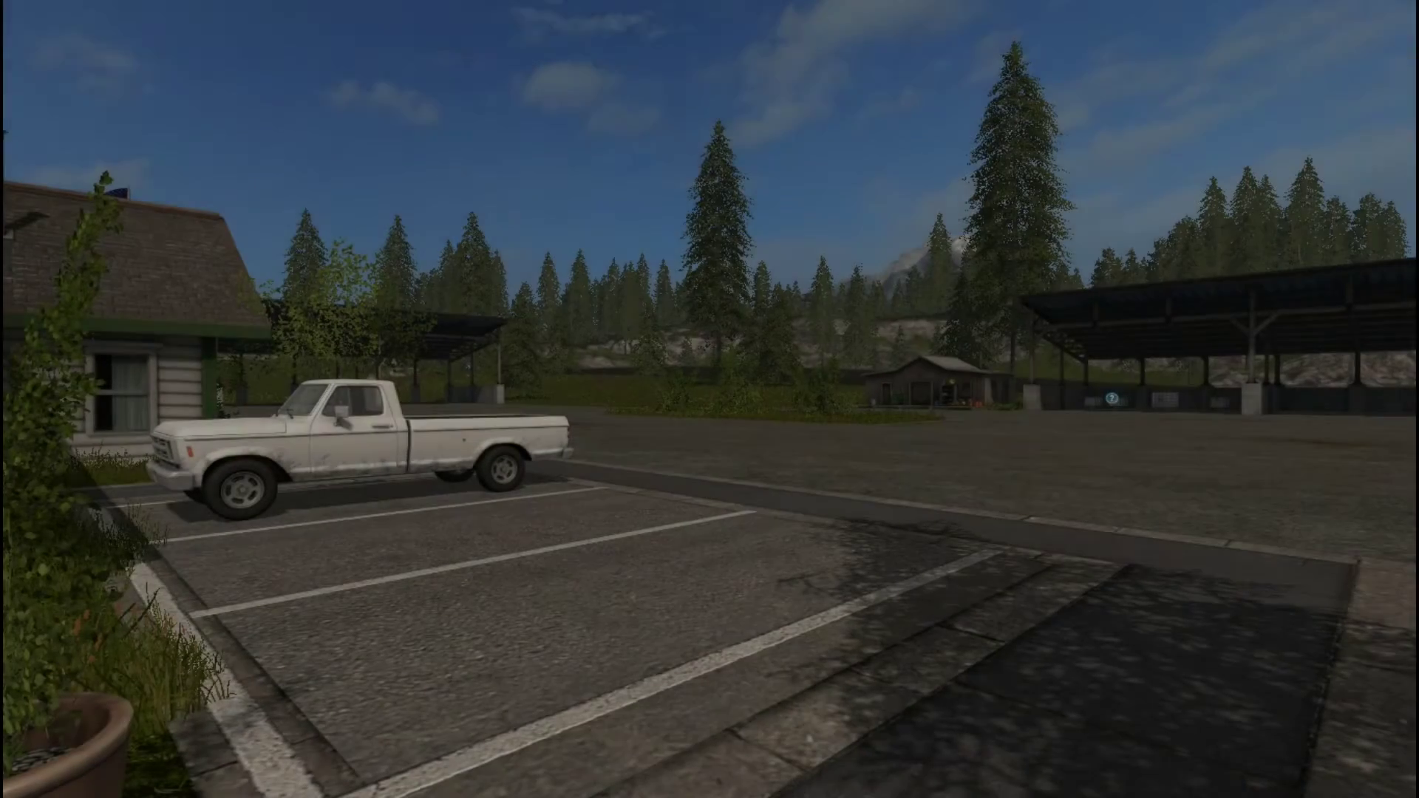
# - Buy the Renault trafic-civil van from the shop's Fmfs emergency mod category and get into it
pyautogui.press('p')
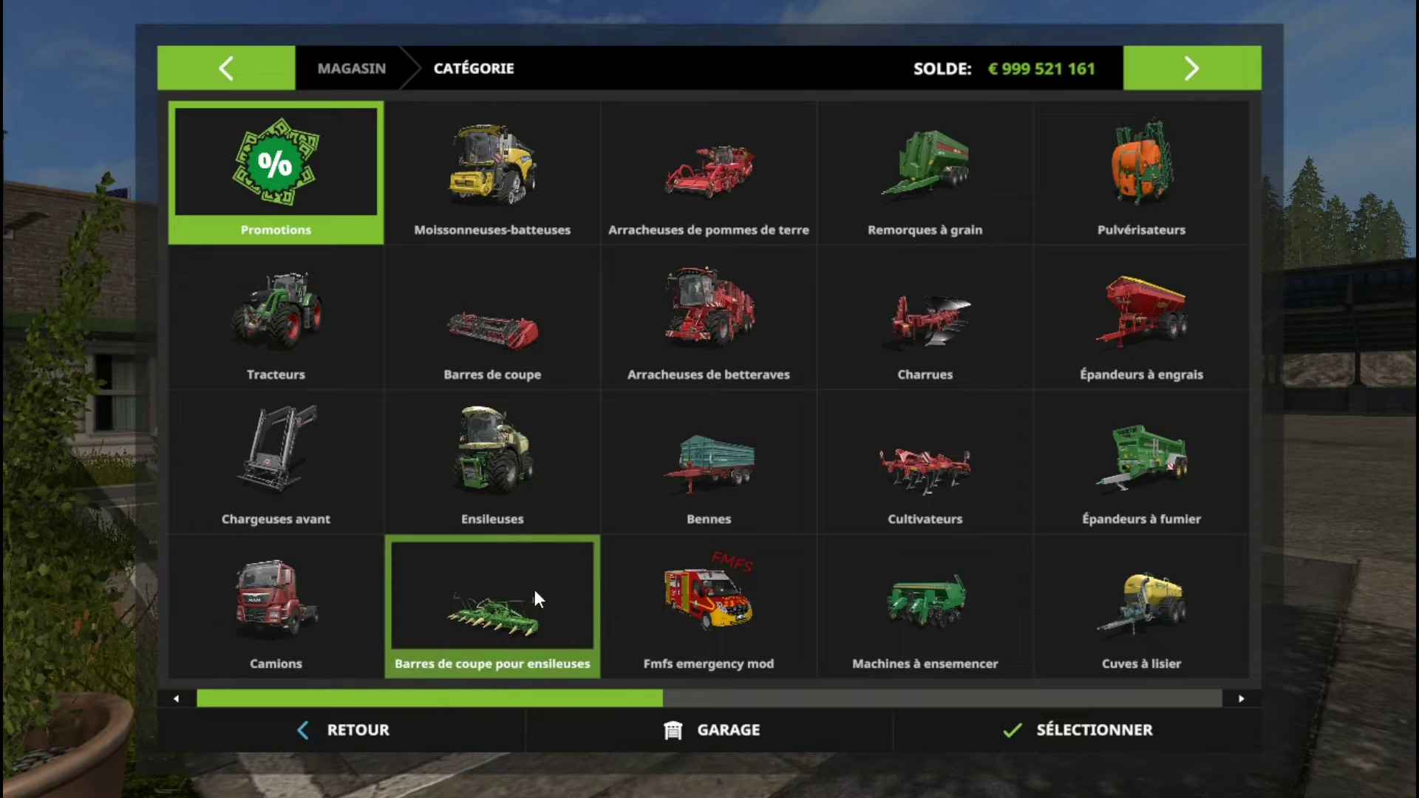
pyautogui.click(769, 570)
pyautogui.click(370, 374)
pyautogui.click(1062, 734)
pyautogui.click(615, 527)
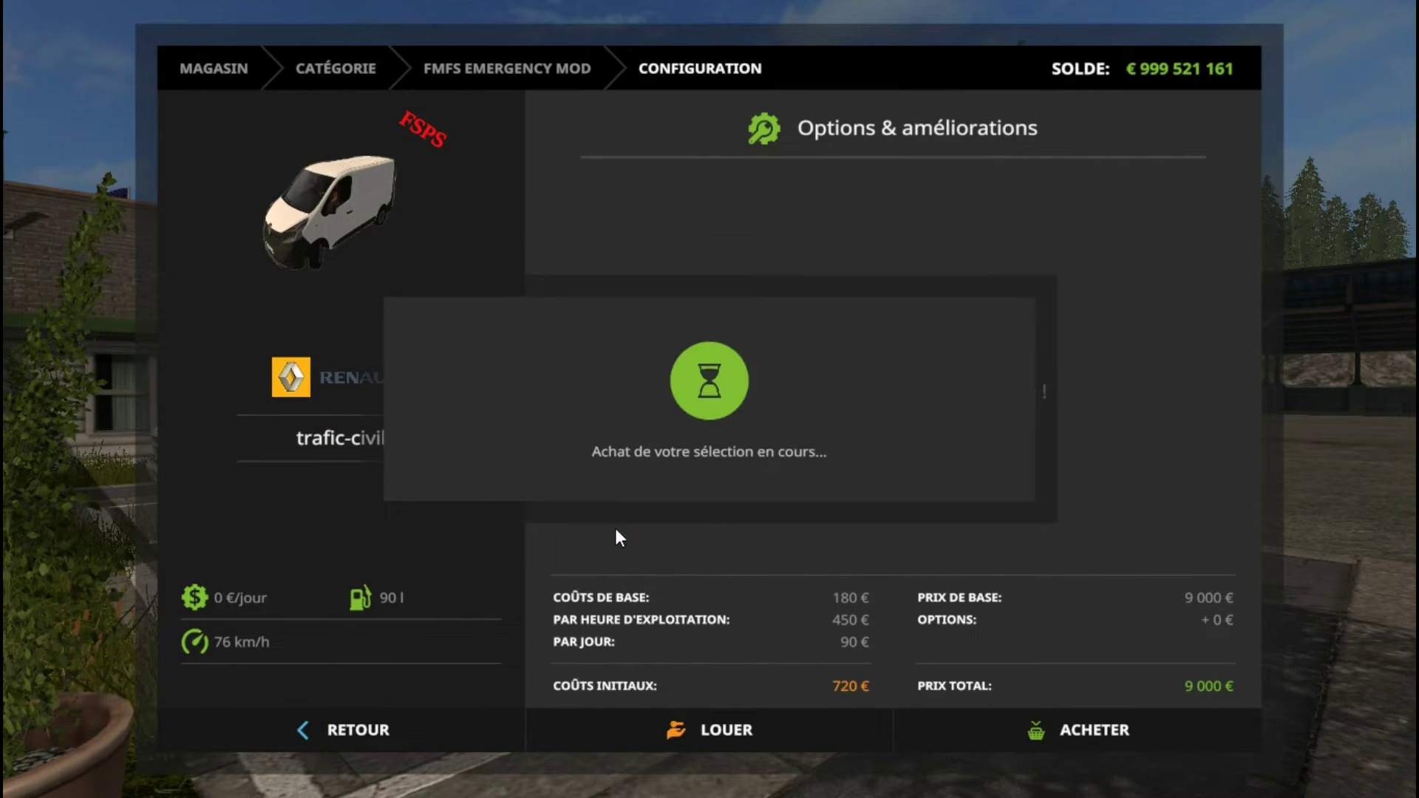
pyautogui.click(636, 517)
pyautogui.click(516, 738)
pyautogui.click(512, 737)
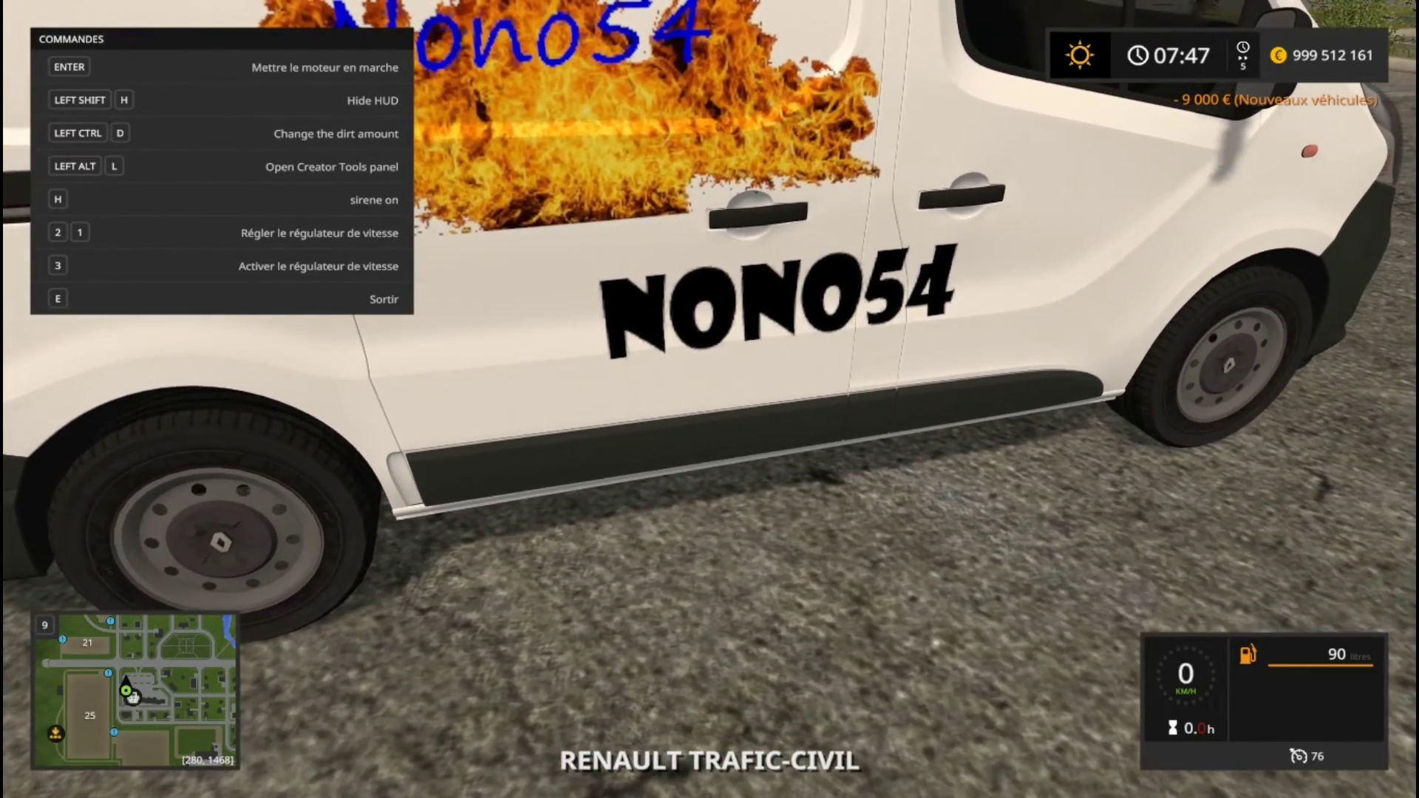
# - Start the van's engine, drive it a short distance forward and get out
pyautogui.press('Return')
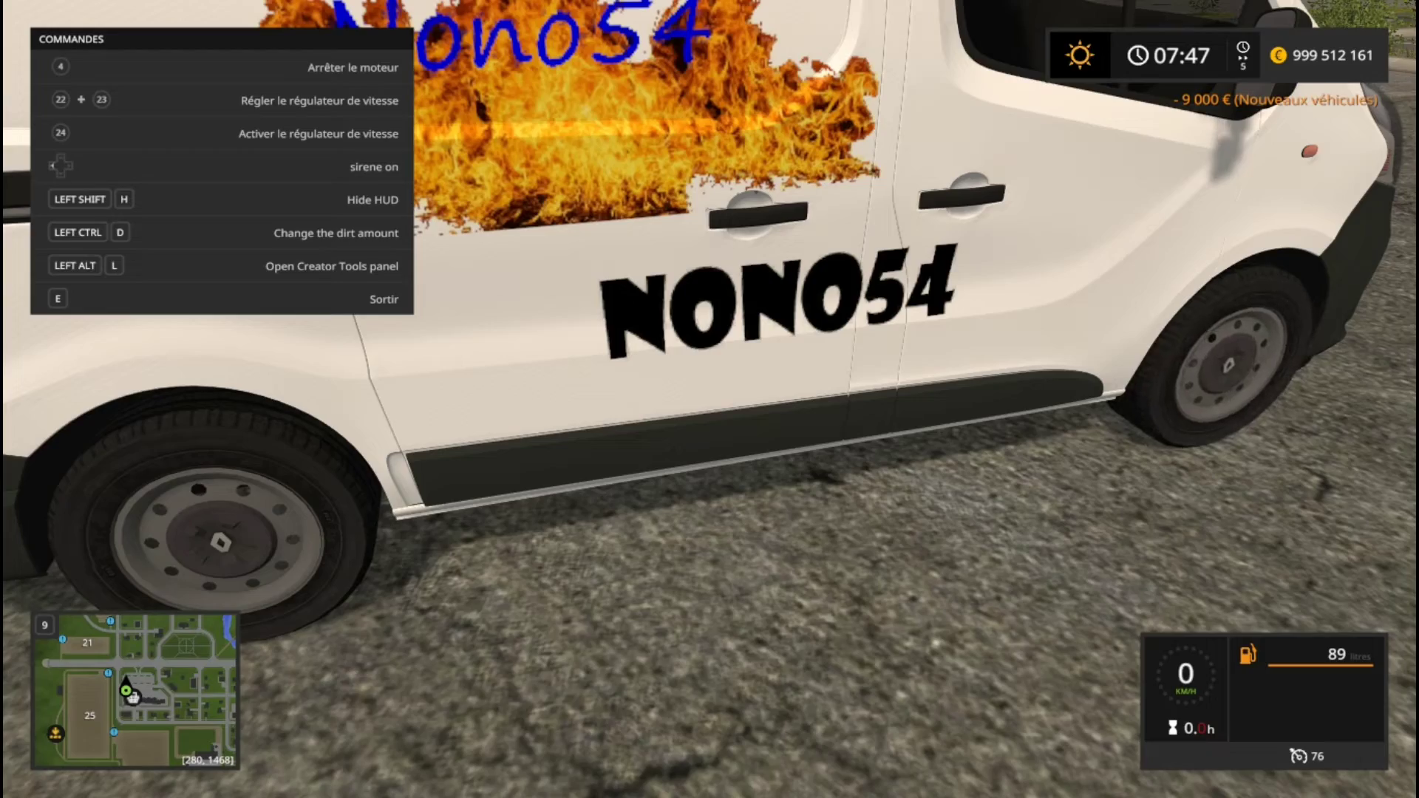
pyautogui.press('w')
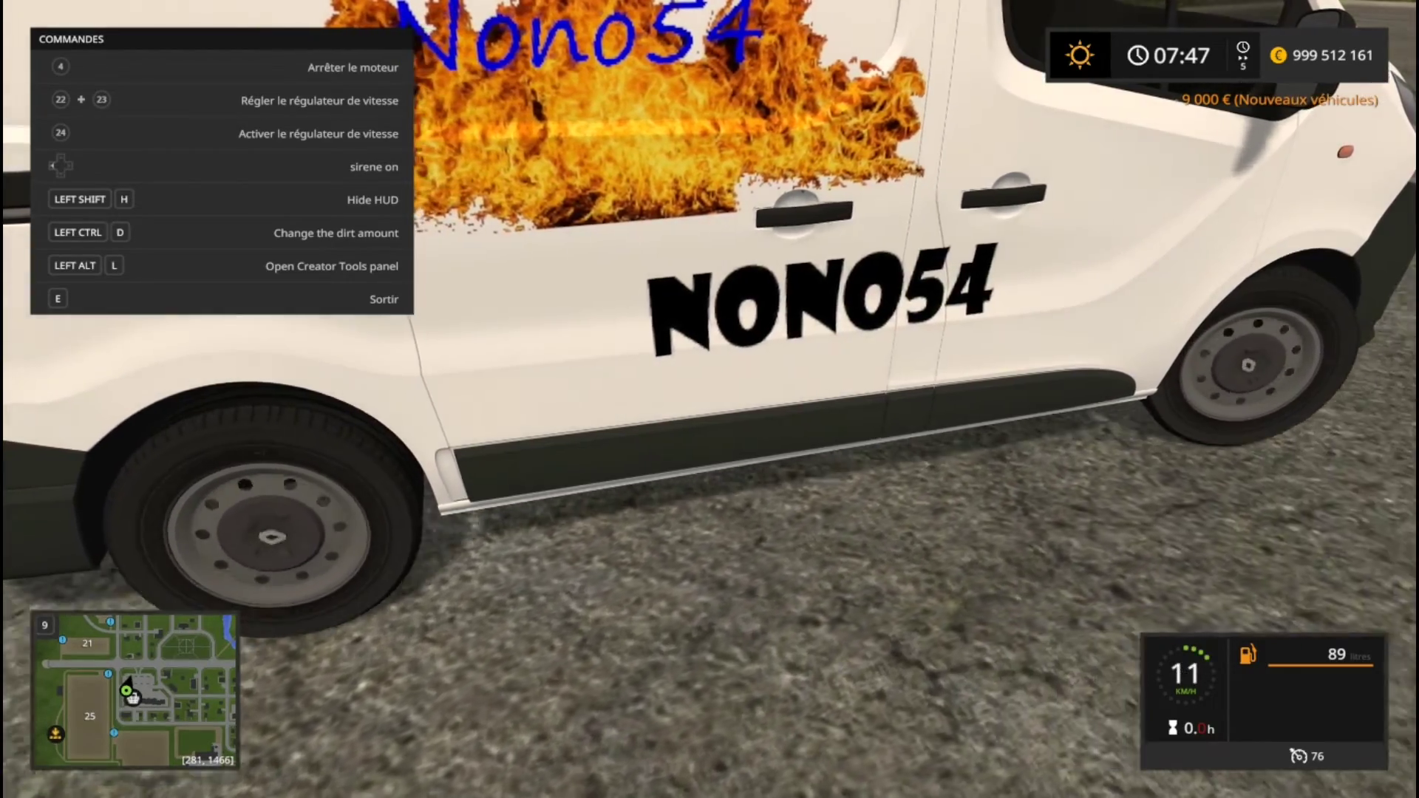
pyautogui.press('e')
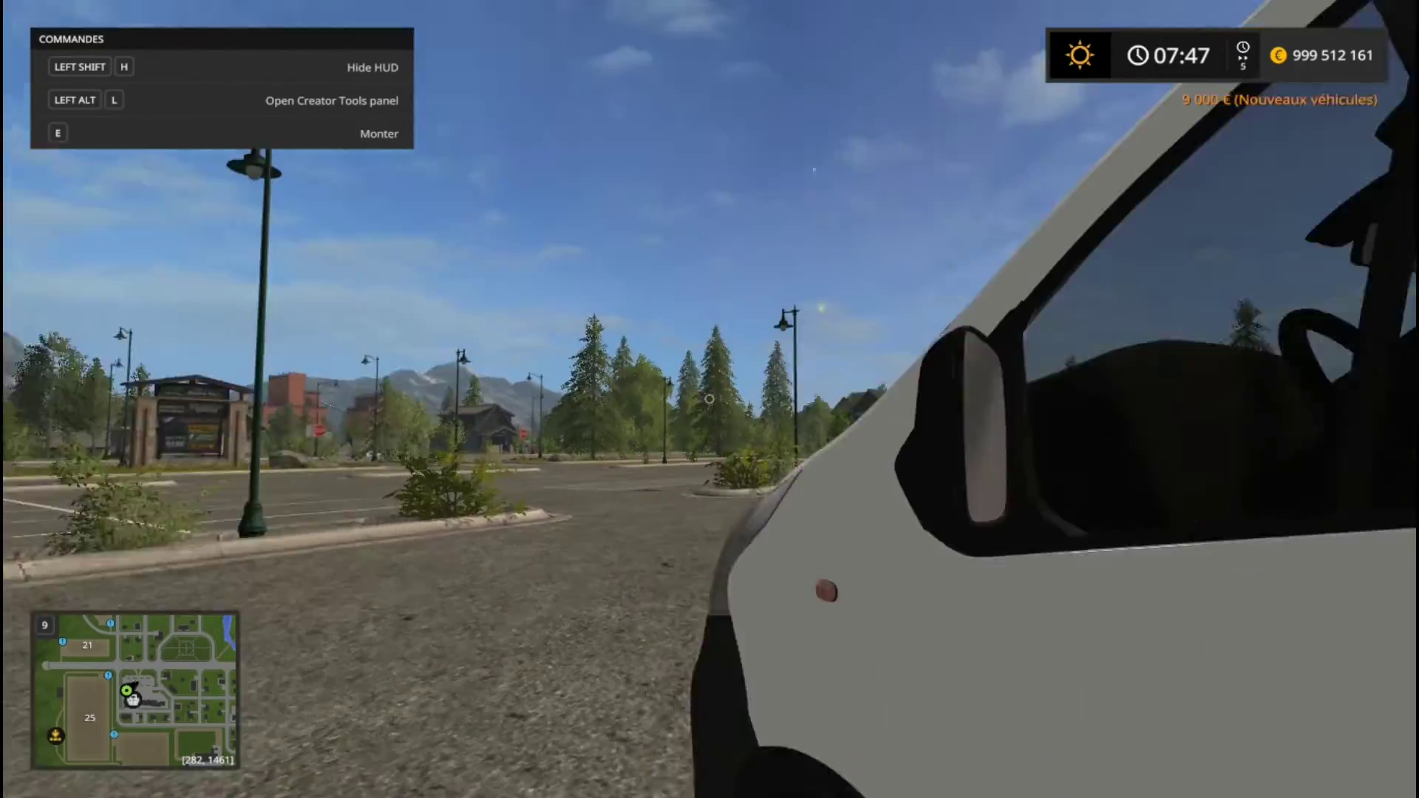
# - Walk around the van with the HUD hidden and examine the Nono54 and flame logos on its side and rear doors
pyautogui.press('s')
pyautogui.press('w')
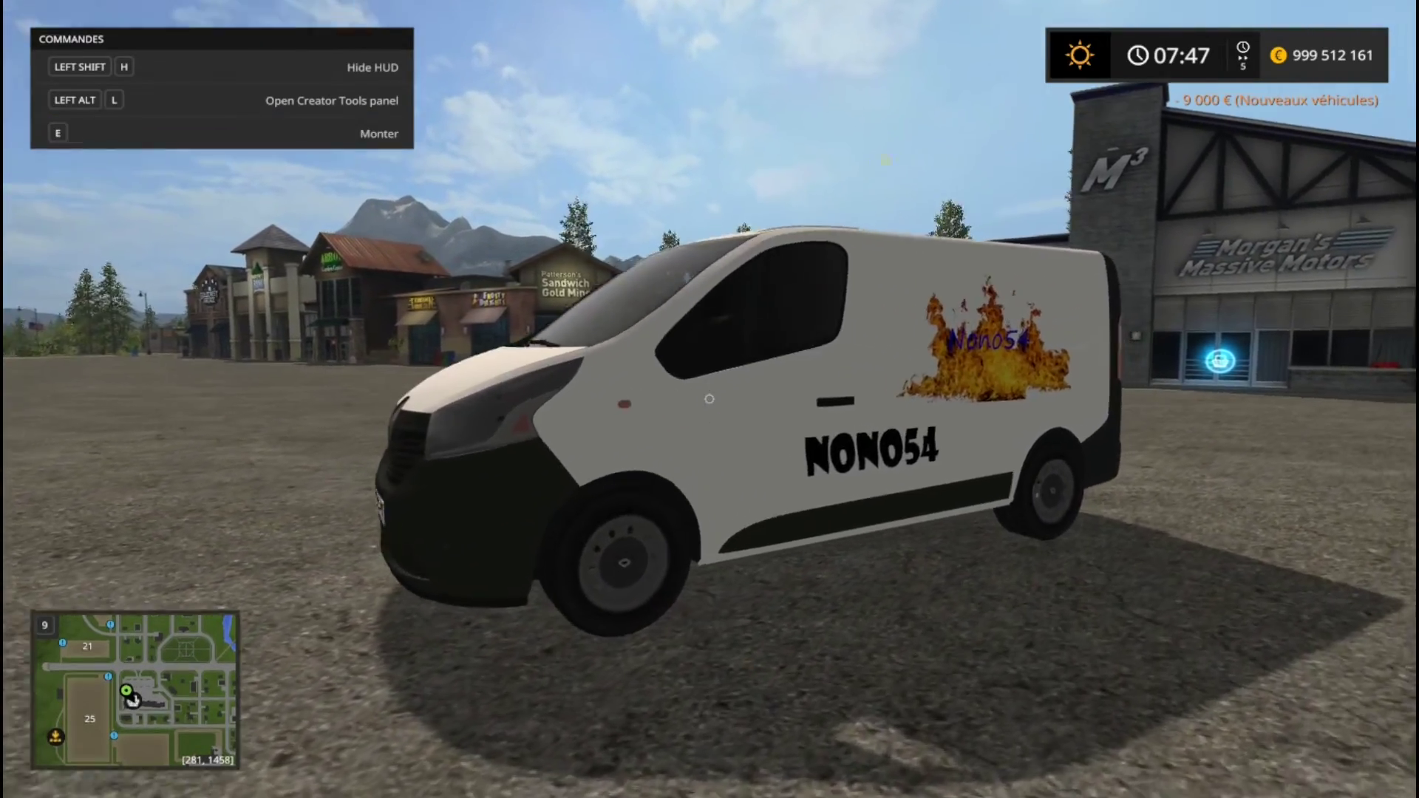
pyautogui.press('d')
pyautogui.press('s')
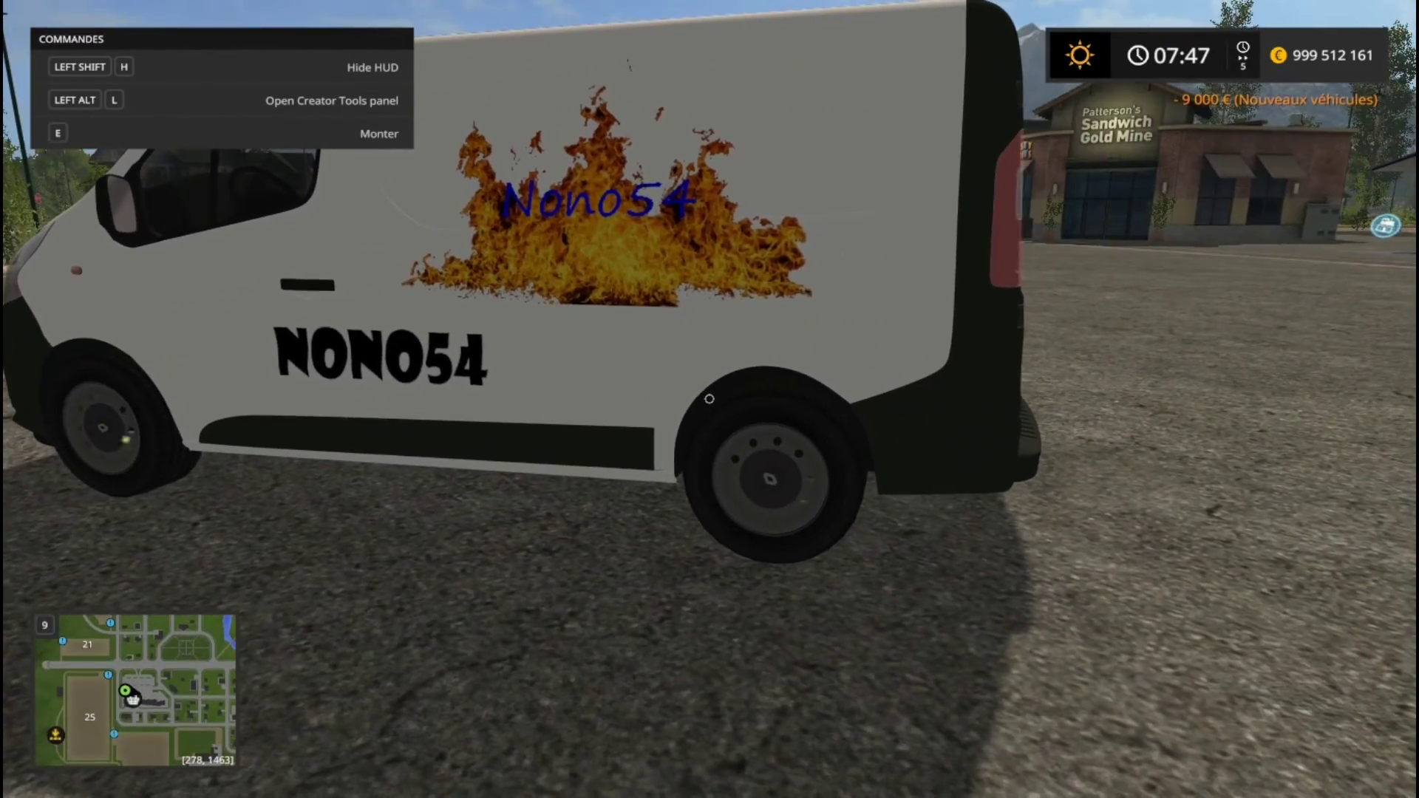
pyautogui.hotkey('shift', 'h')
pyautogui.press('d')
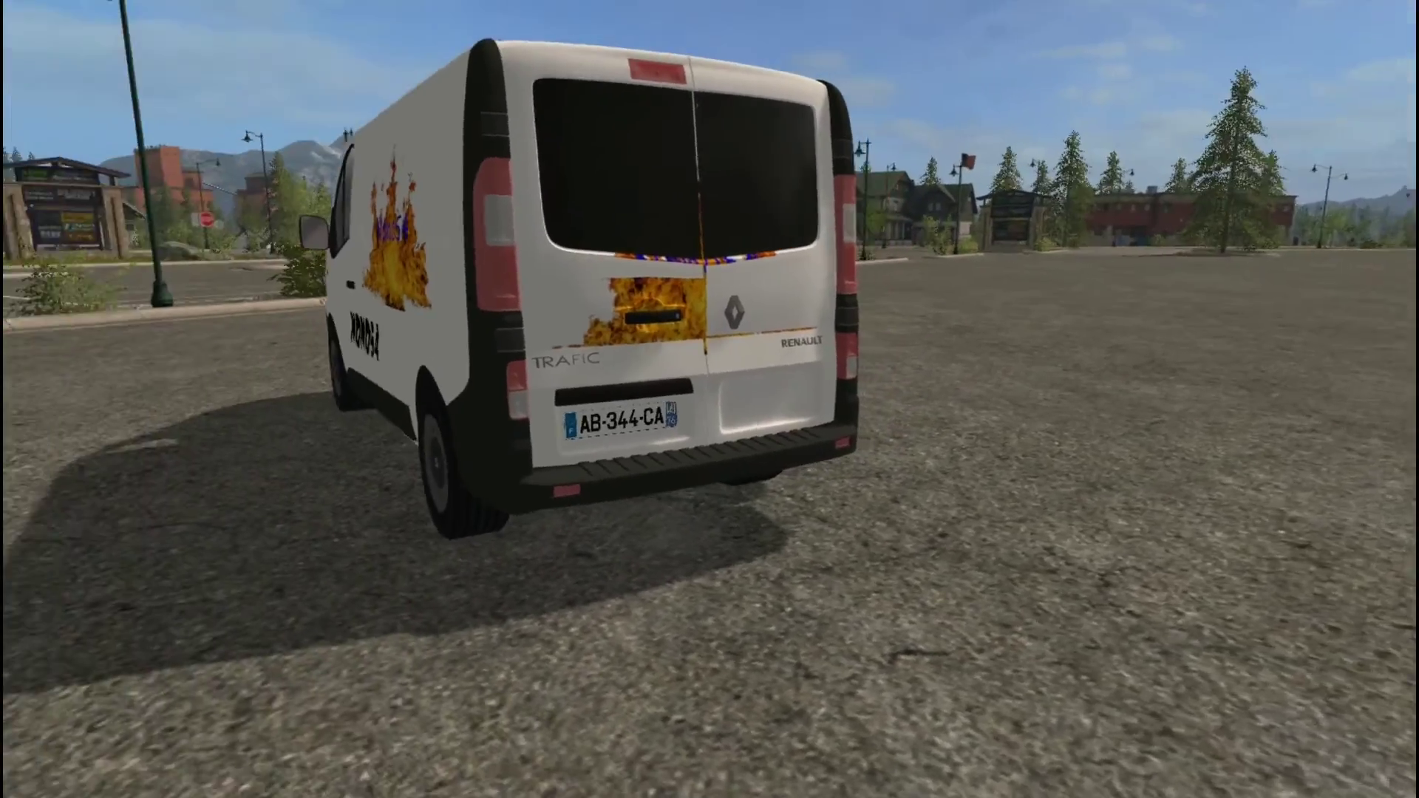
pyautogui.press('w')
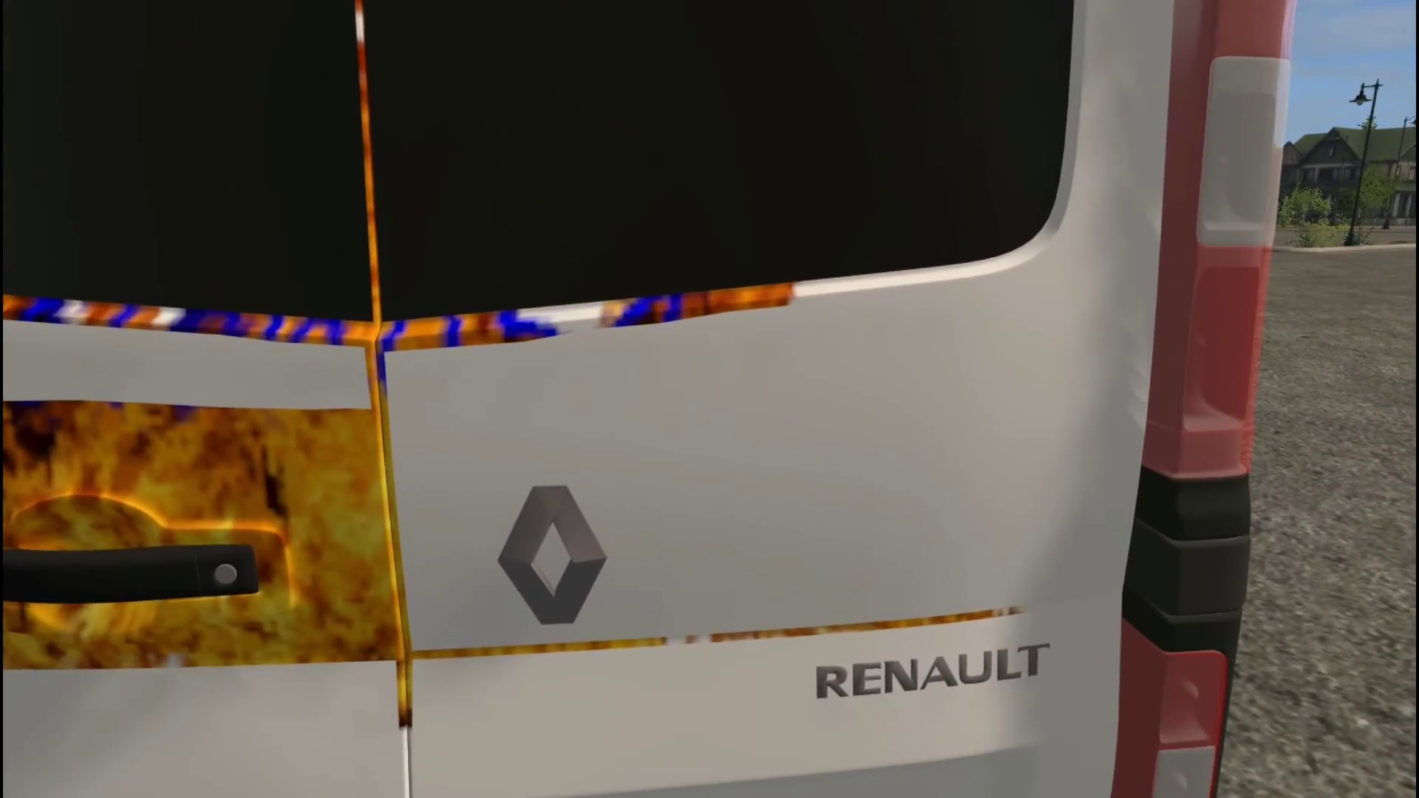
pyautogui.press('s')
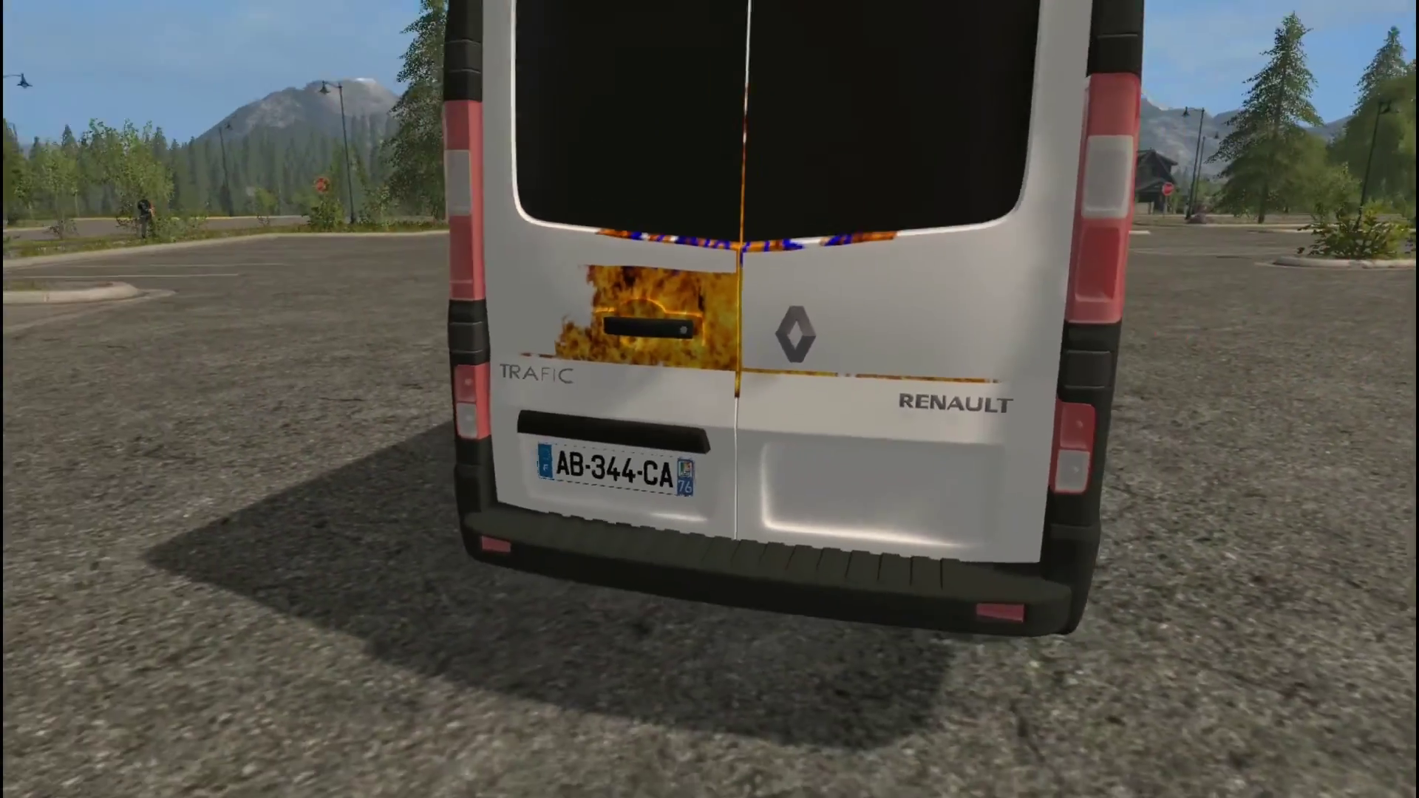
pyautogui.press('d')
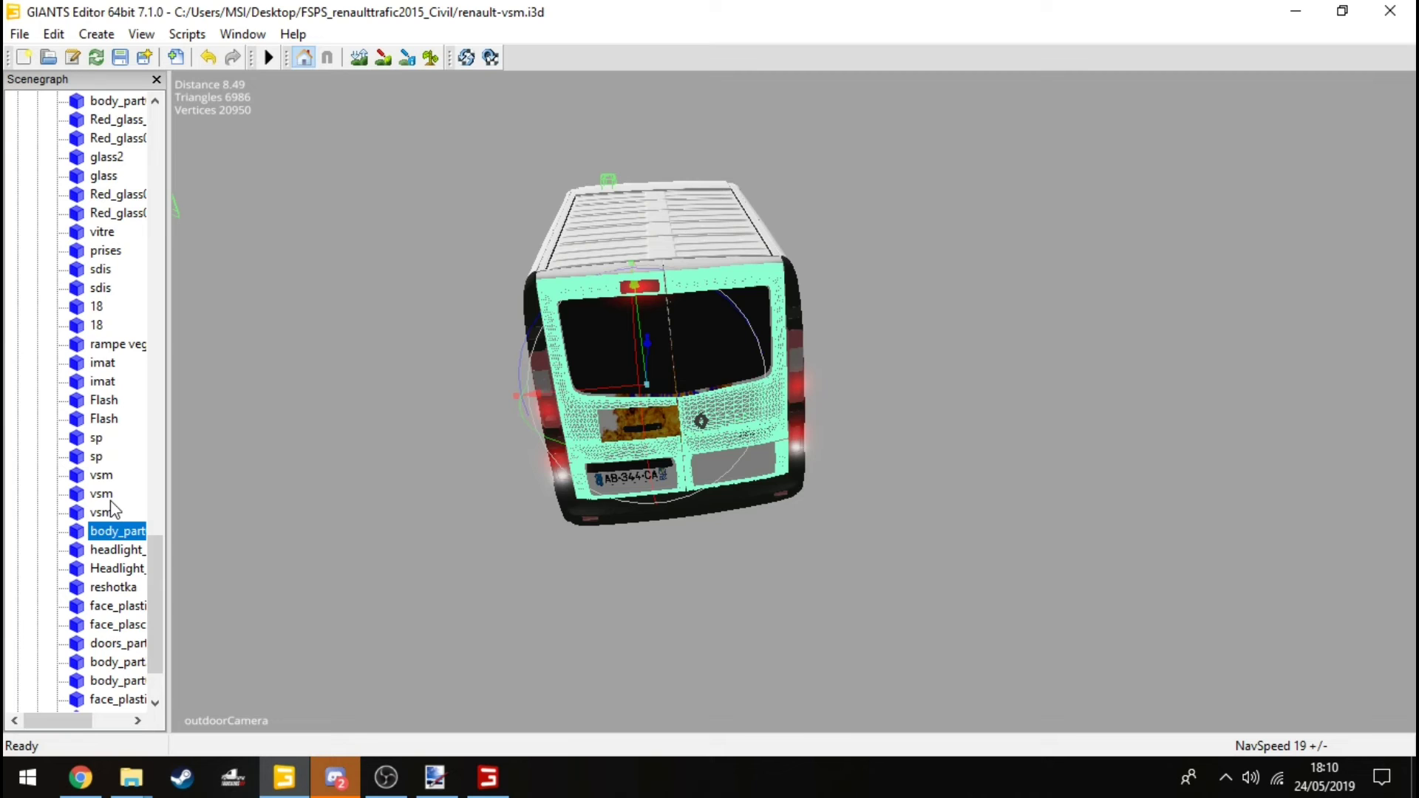
# - In GIANTS Editor, move the selected rear-door body mesh down, clear of the van
pyautogui.moveTo(502, 480); pyautogui.dragTo(707, 420)
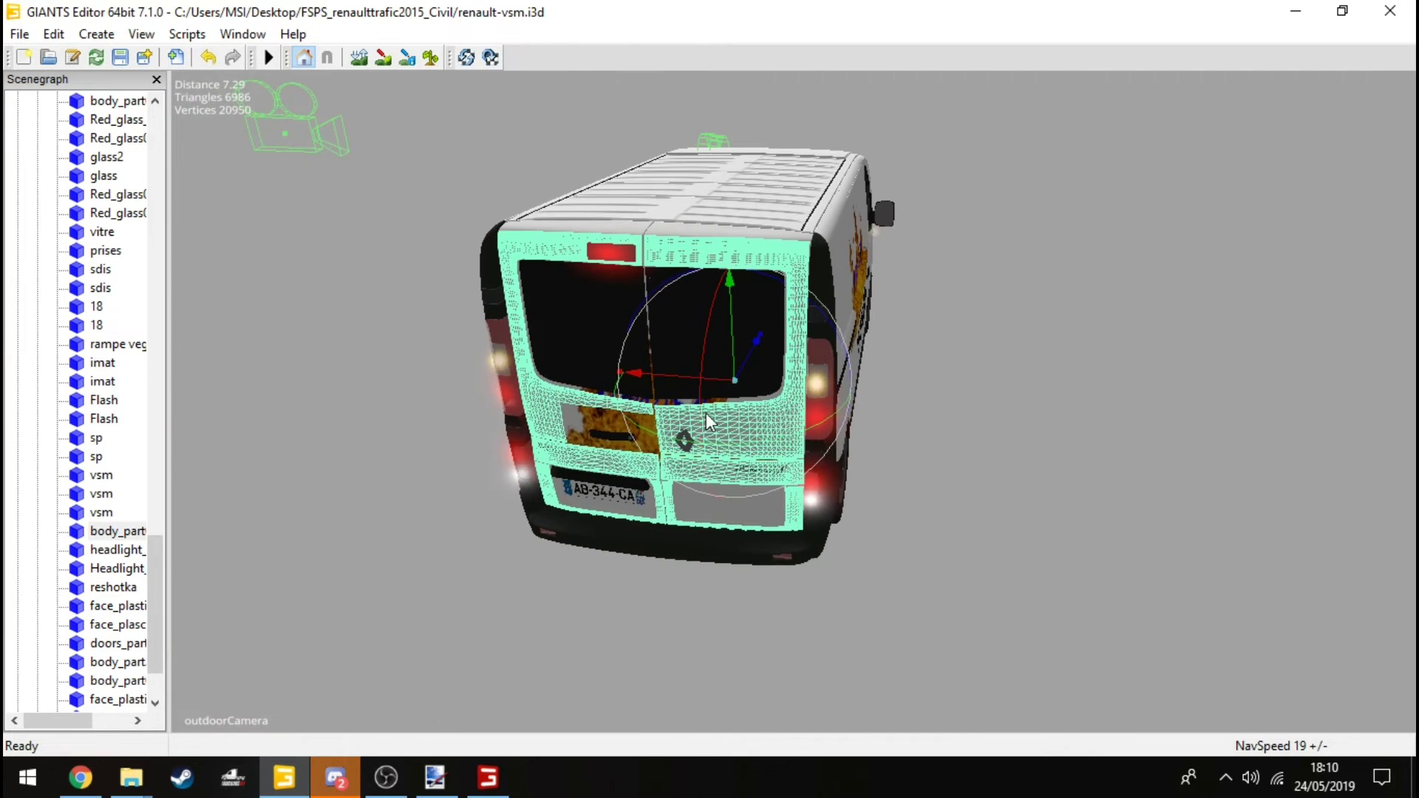
pyautogui.moveTo(735, 349); pyautogui.dragTo(909, 596)
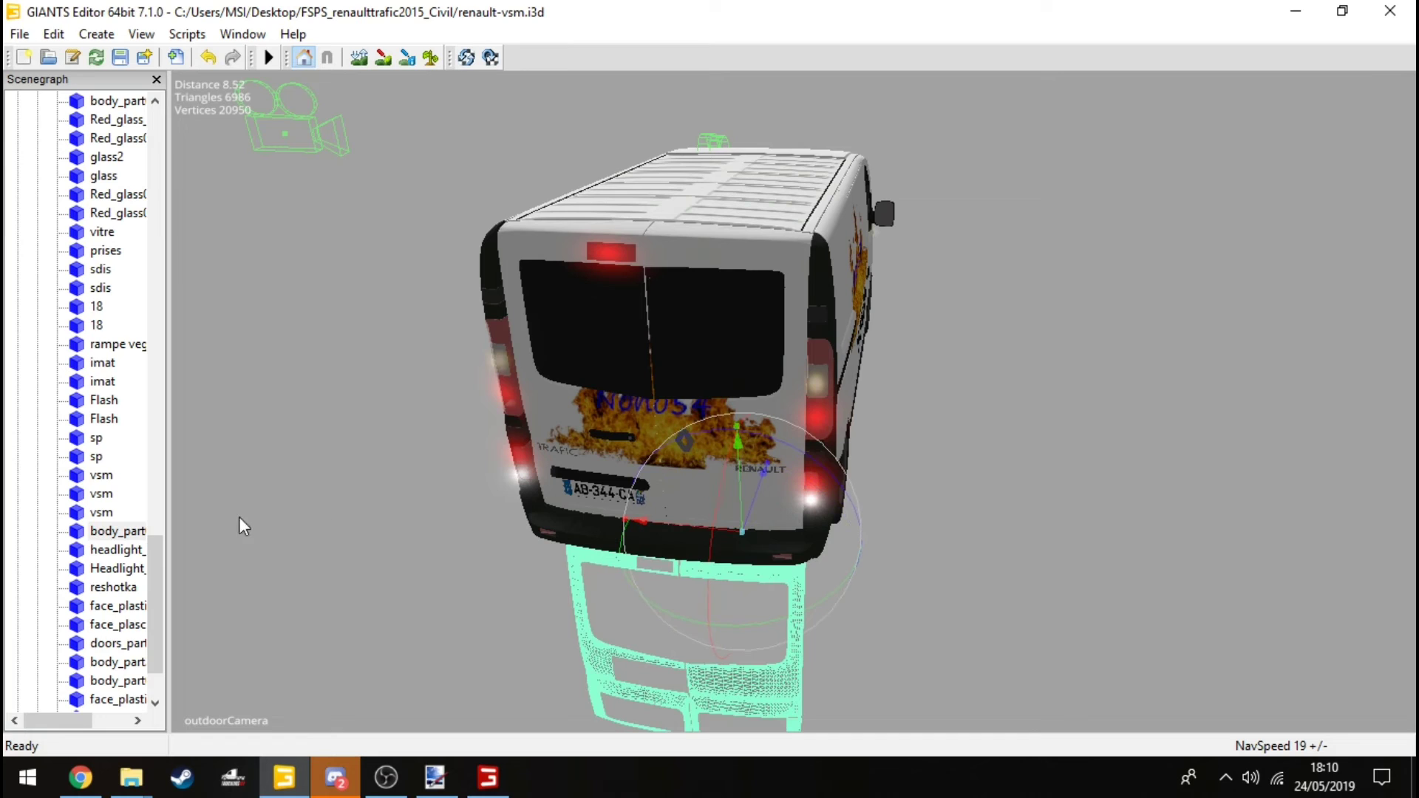
# - Delete the displaced rear-door body mesh, inspect the van's rear logo, and undo the deletion
pyautogui.click(126, 532)
pyautogui.press('Delete')
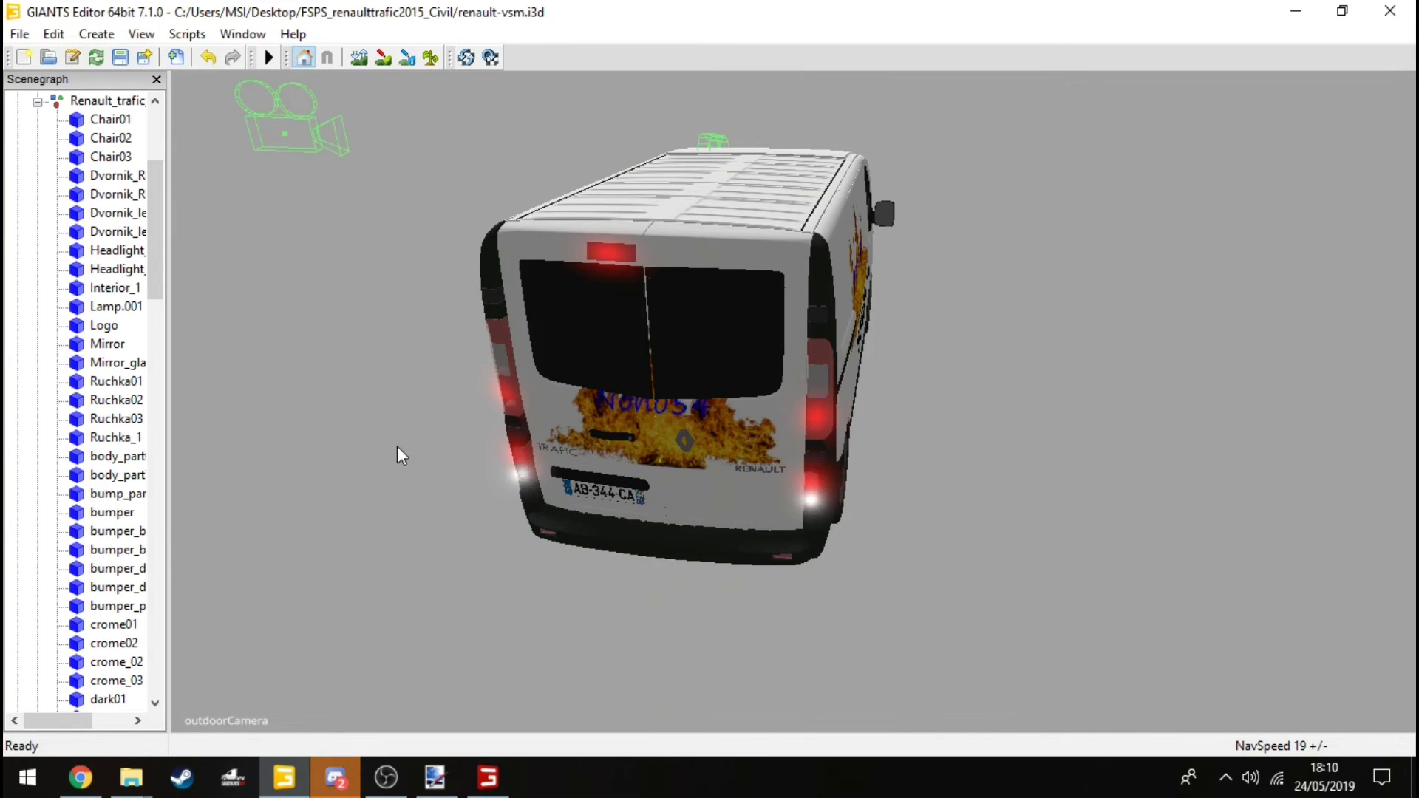
pyautogui.scroll(5, 556, 558)
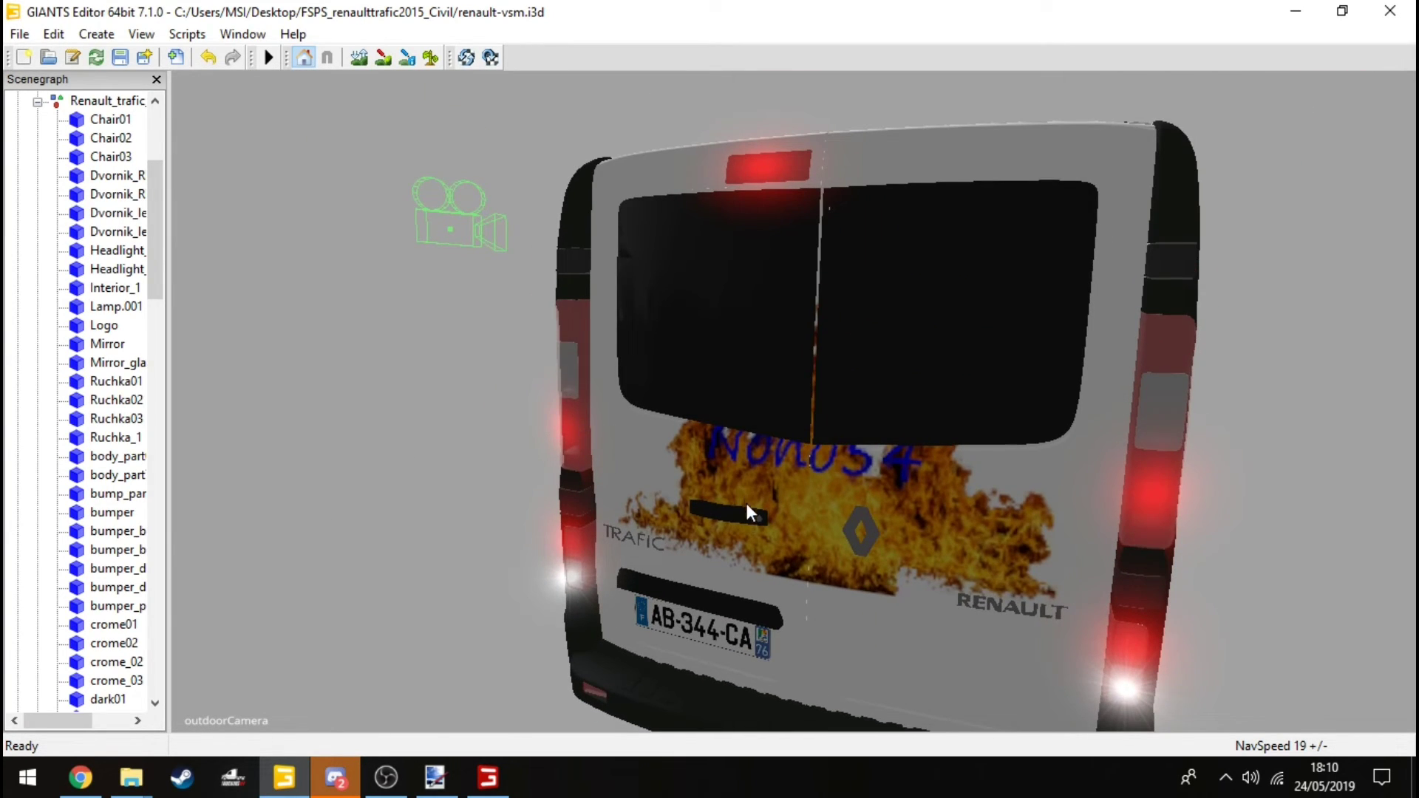
pyautogui.hotkey('ctrl', 'z')
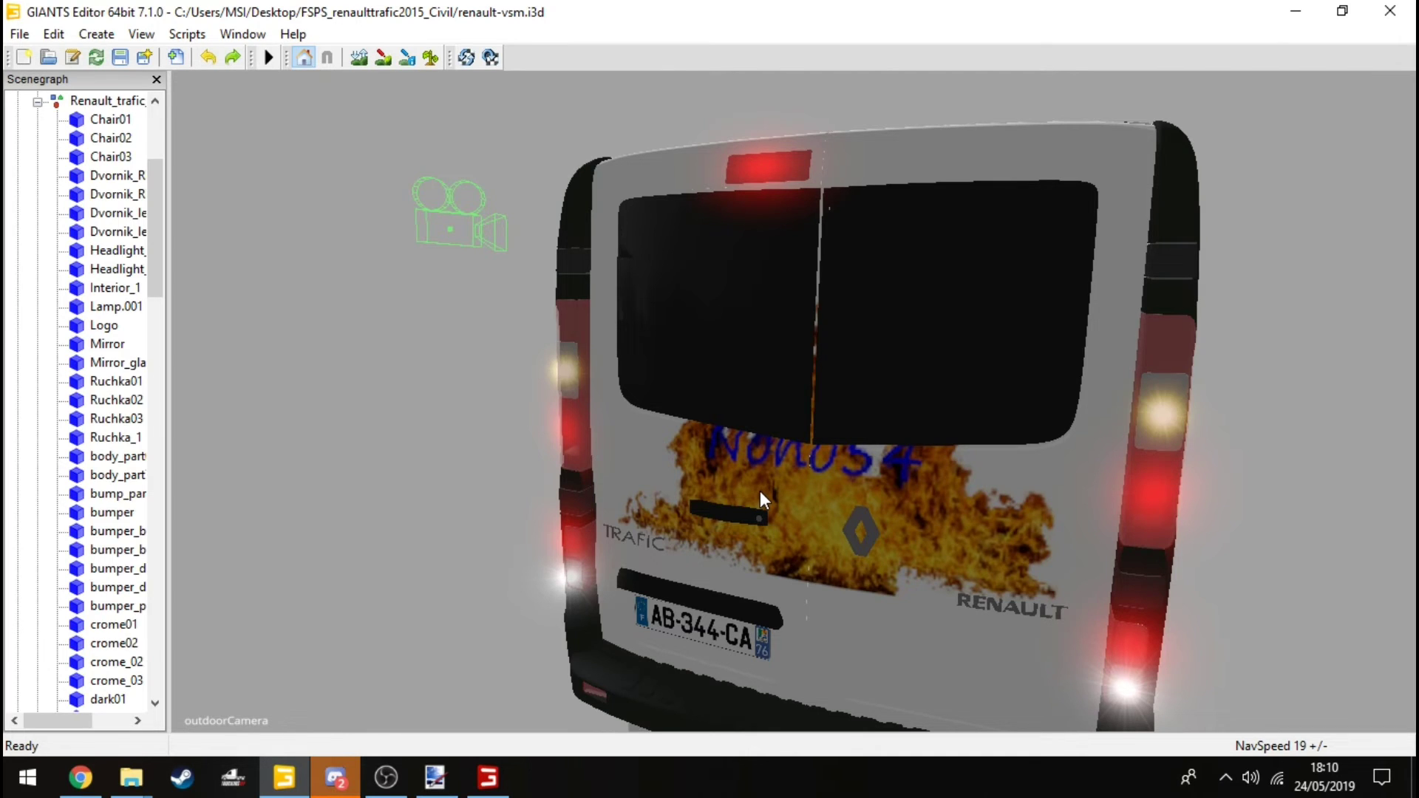